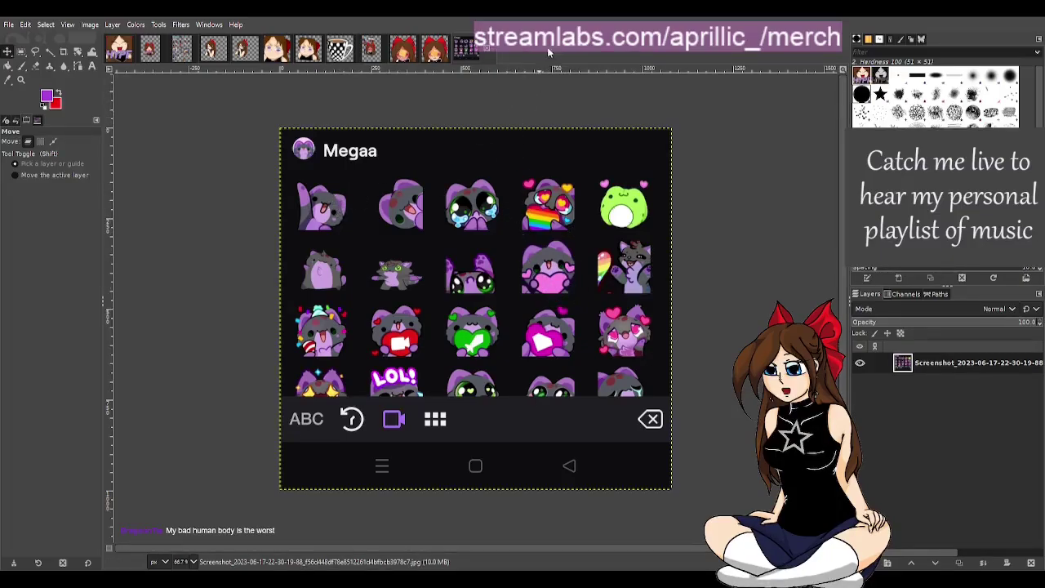
Close the emote screenshot and looking.png, checking looking.png against the crying emote drawing first.
{"action": "left_click", "coordinate": [486, 48]}
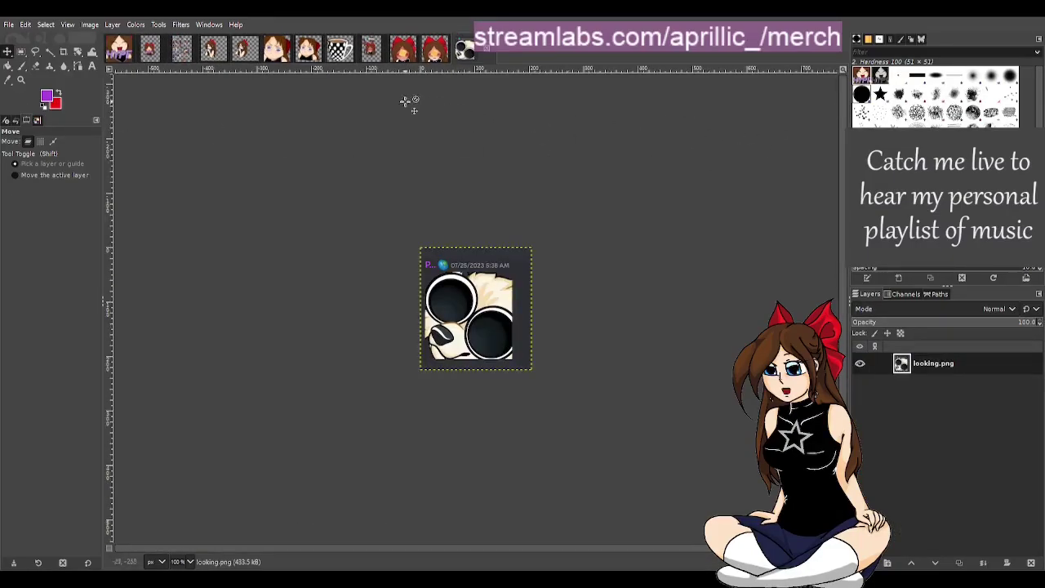
{"action": "left_click", "coordinate": [305, 58]}
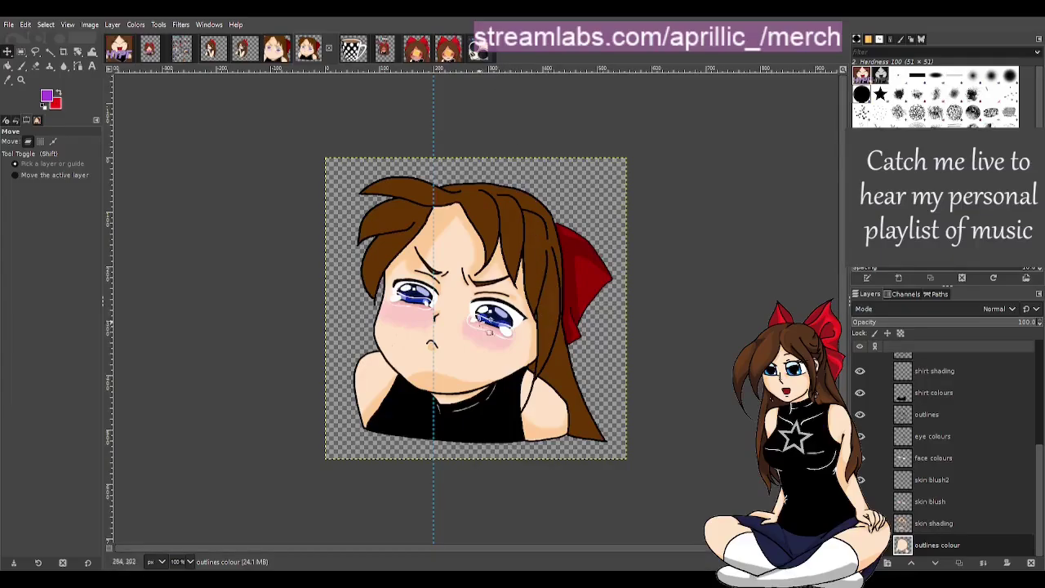
{"action": "left_click", "coordinate": [480, 50]}
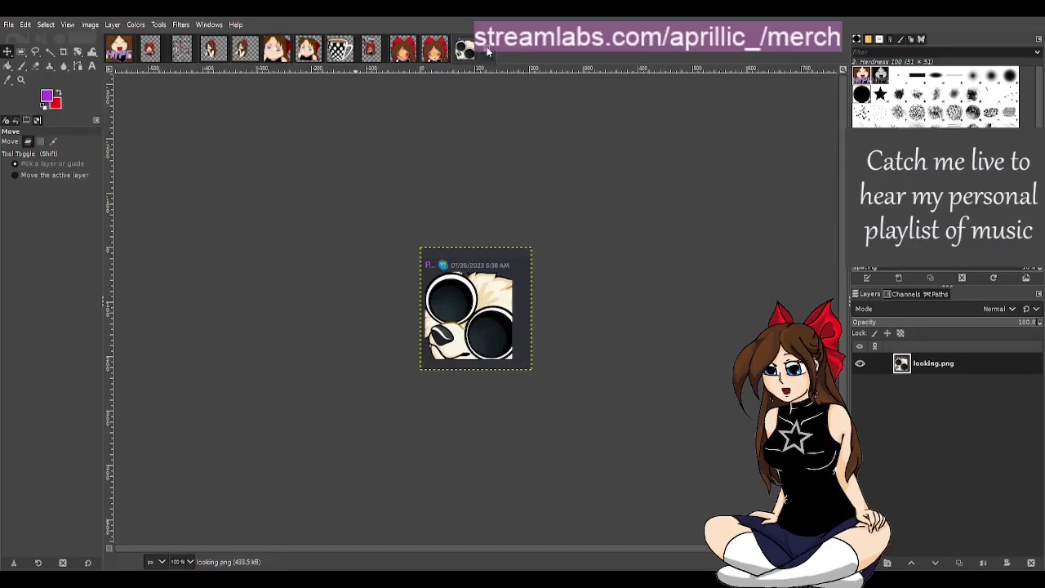
{"action": "left_click", "coordinate": [487, 49]}
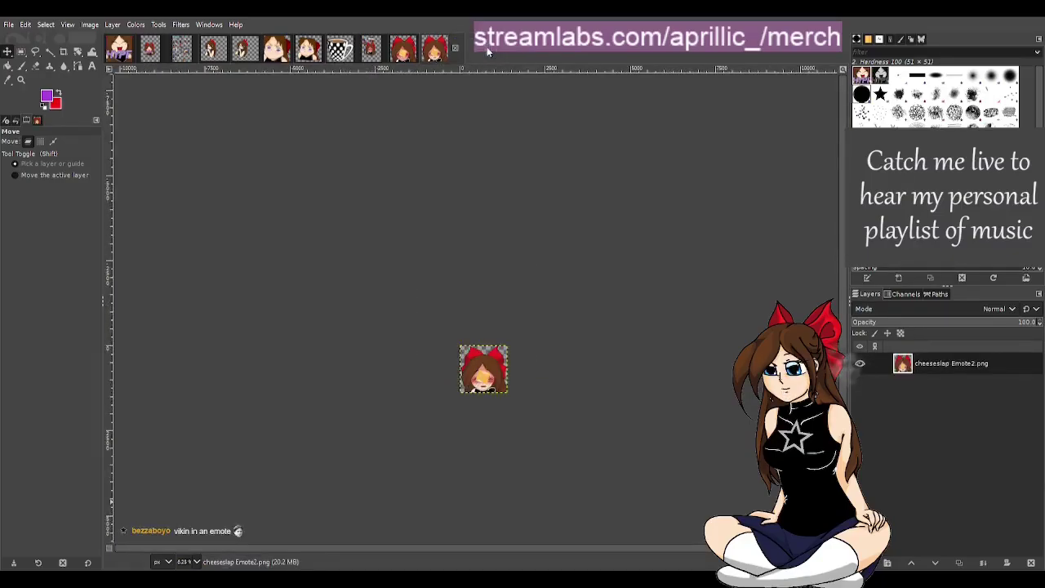
{"action": "left_click", "coordinate": [116, 51]}
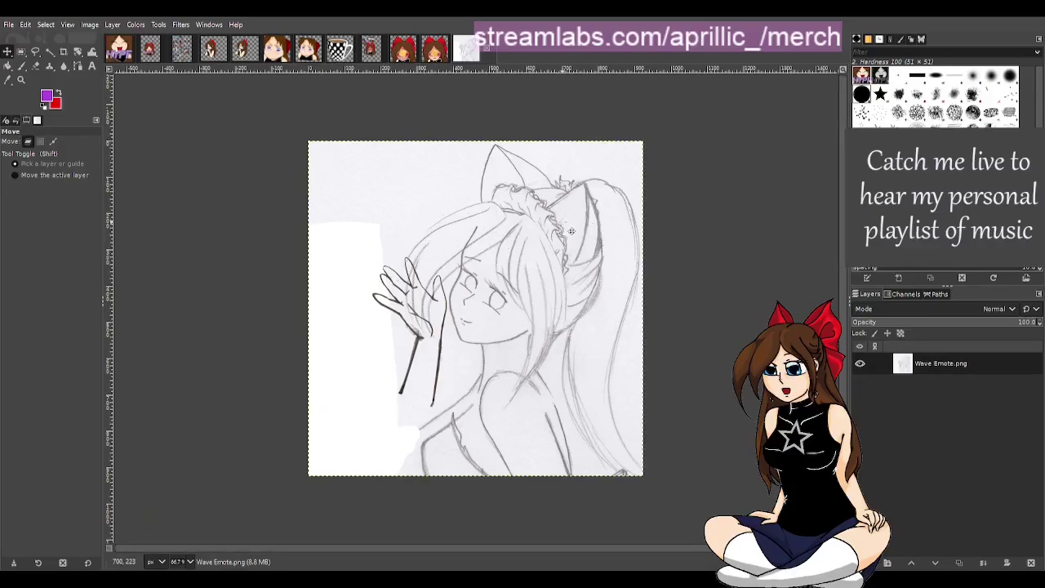
Crop the Wave Emote.png sketch to a 479 × 486 px area around the waving hand and face.
{"action": "key", "text": "shift+c"}
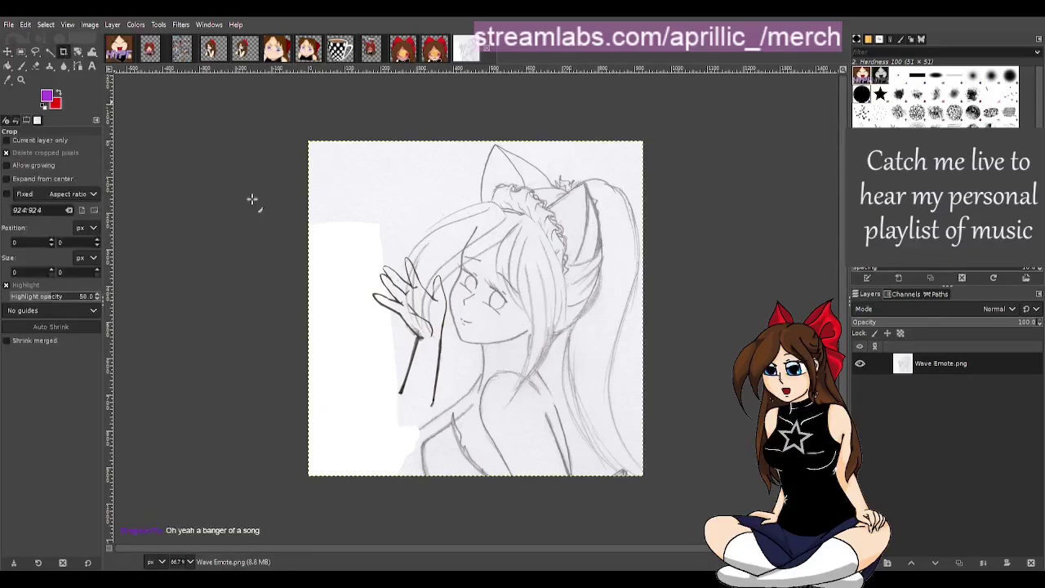
{"action": "mouse_move", "coordinate": [378, 204]}
{"action": "left_mouse_down"}
{"action": "mouse_move", "coordinate": [612, 373]}
{"action": "mouse_move", "coordinate": [551, 401]}
{"action": "left_mouse_up"}
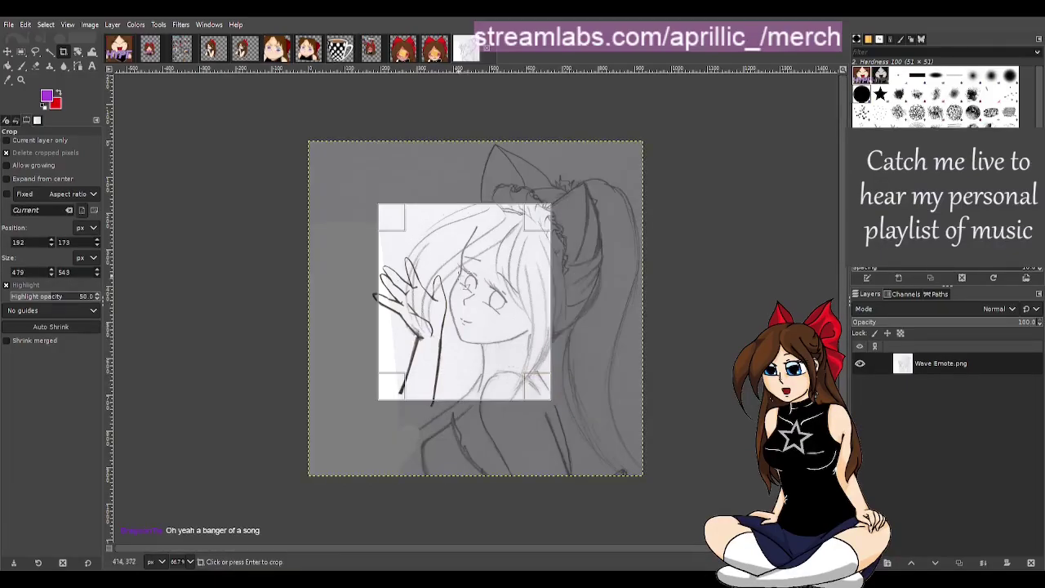
{"action": "left_click_drag", "start_coordinate": [447, 226], "coordinate": [447, 246]}
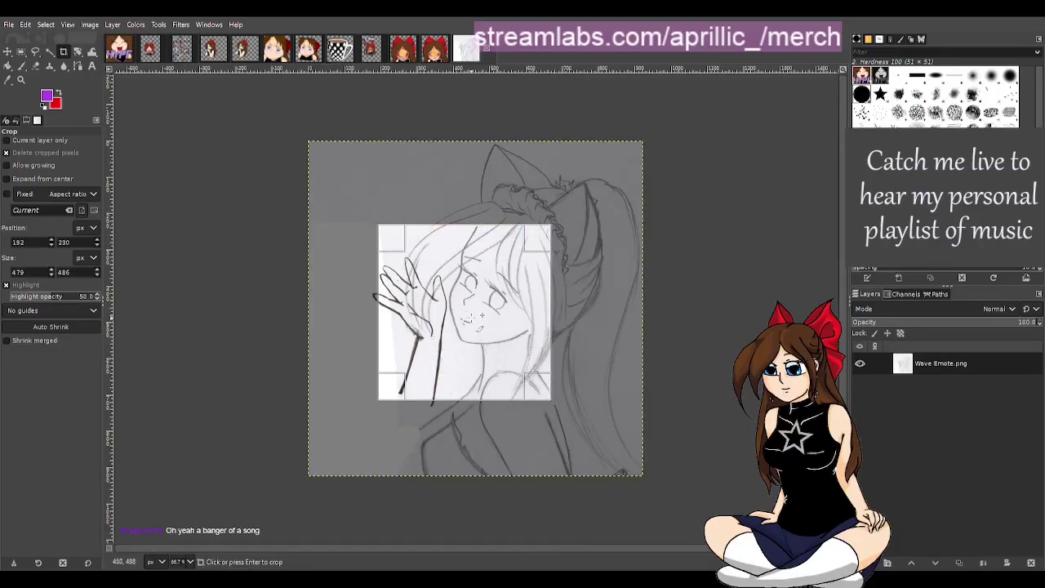
{"action": "left_click", "coordinate": [478, 324]}
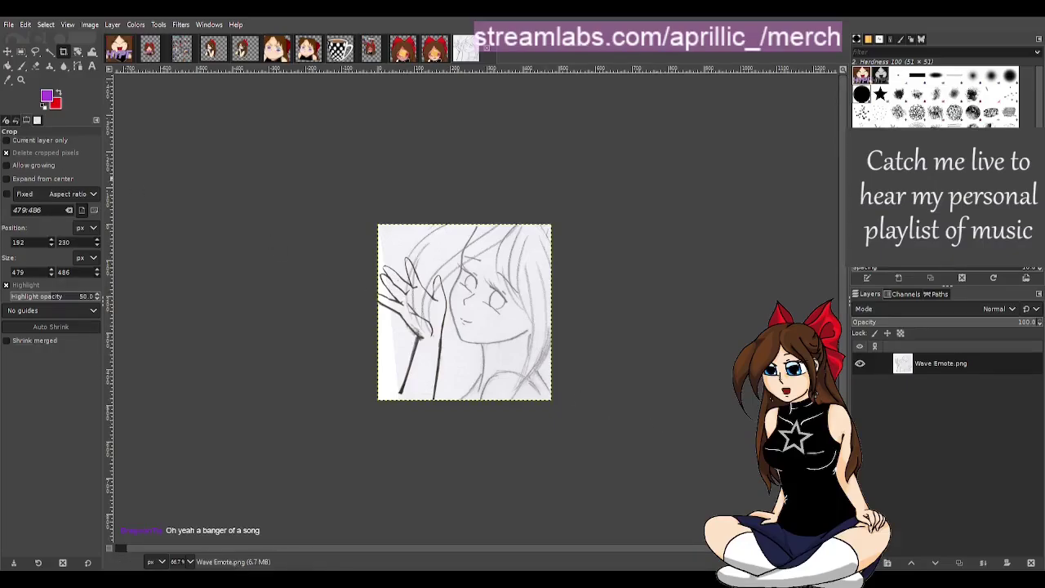
Try a tighter crop of the wave sketch to 428 × 402 px, and undo both crops.
{"action": "left_click_drag", "start_coordinate": [298, 173], "coordinate": [596, 370]}
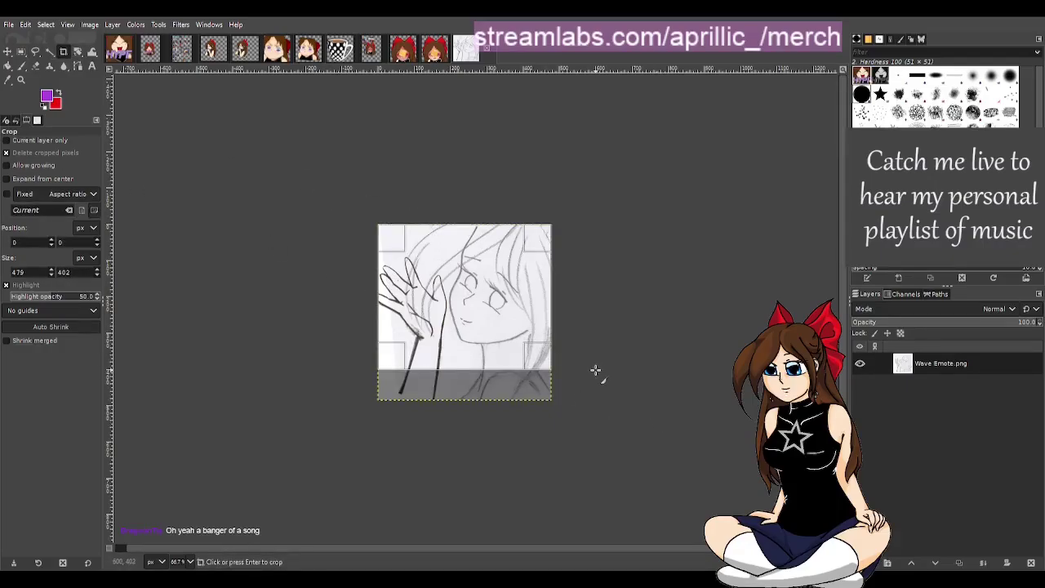
{"action": "left_click_drag", "start_coordinate": [516, 325], "coordinate": [515, 312]}
{"action": "key", "text": "Return"}
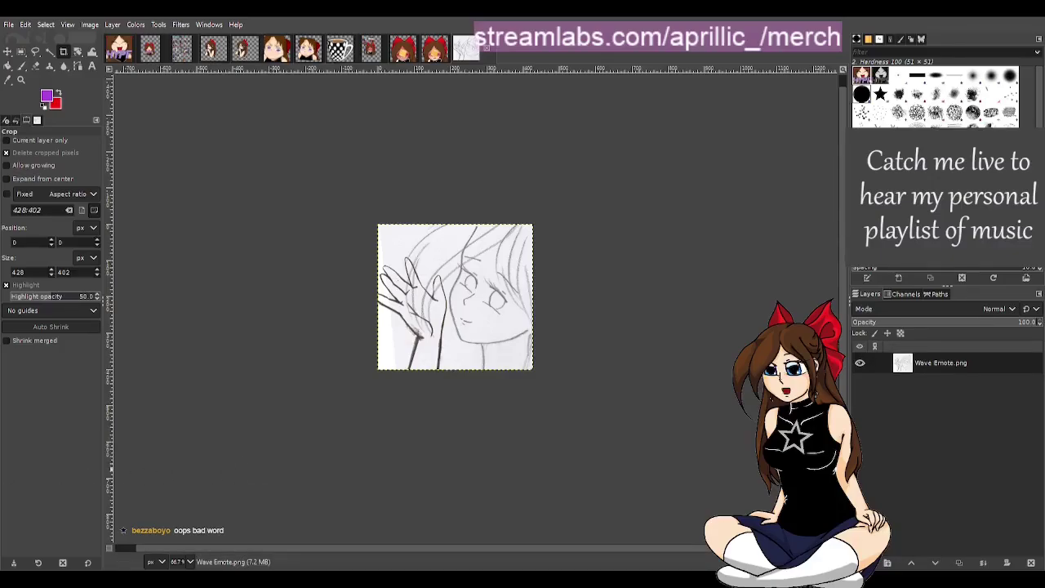
{"action": "left_click", "coordinate": [645, 307]}
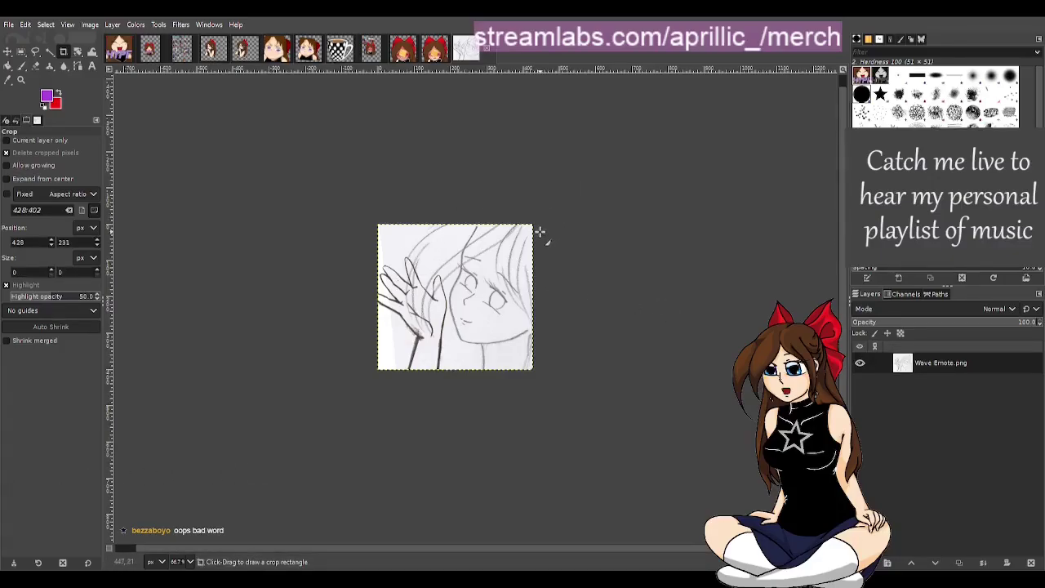
{"action": "key", "text": "ctrl+z"}
{"action": "key", "text": "ctrl+z"}
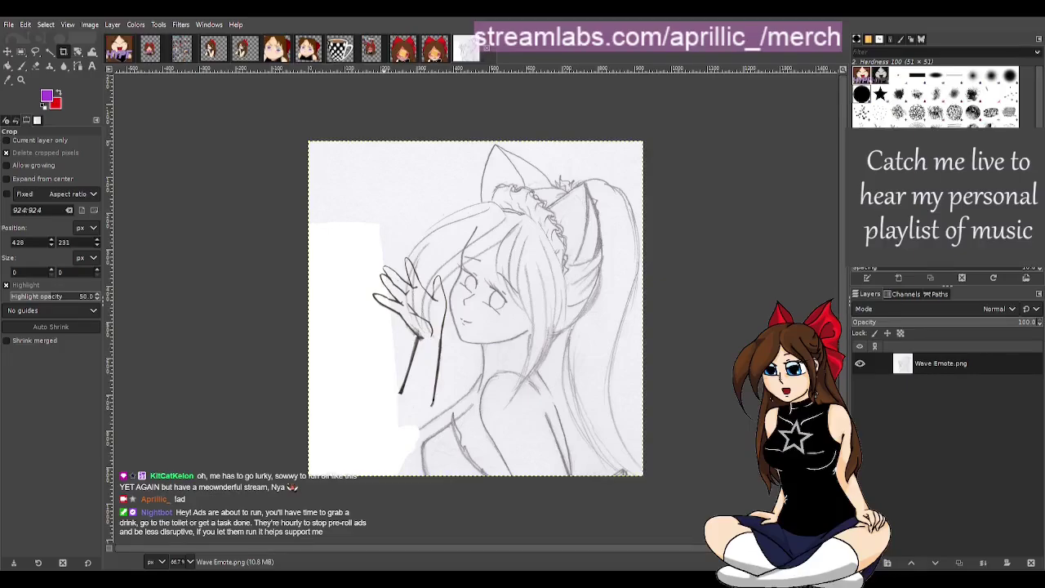
Close Wave Emote.png and go through the open emote drawings to the HYPE emote.
{"action": "left_click", "coordinate": [486, 48]}
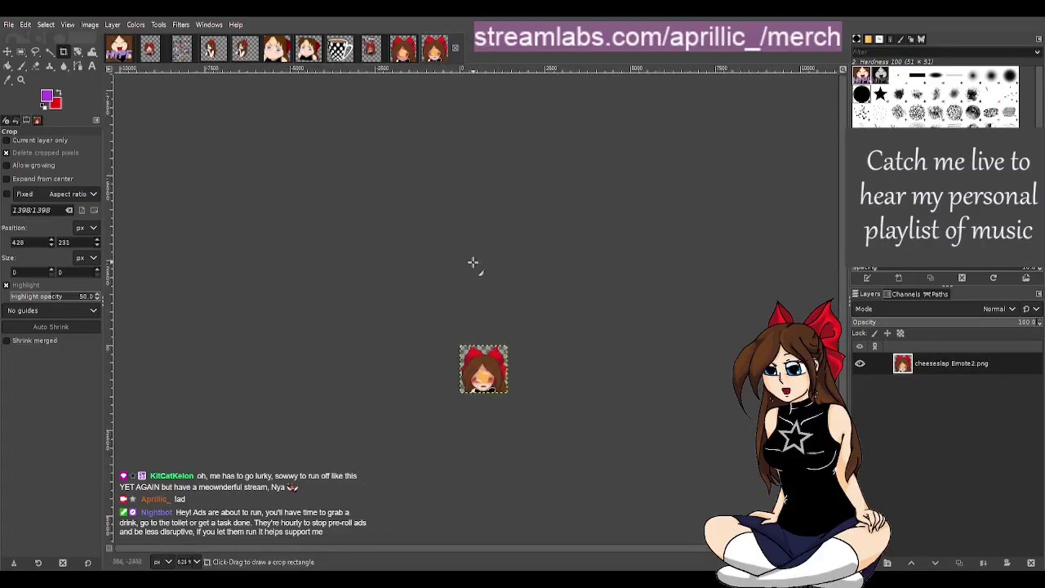
{"action": "scroll", "coordinate": [472, 262], "scroll_direction": "up", "scroll_amount": 2}
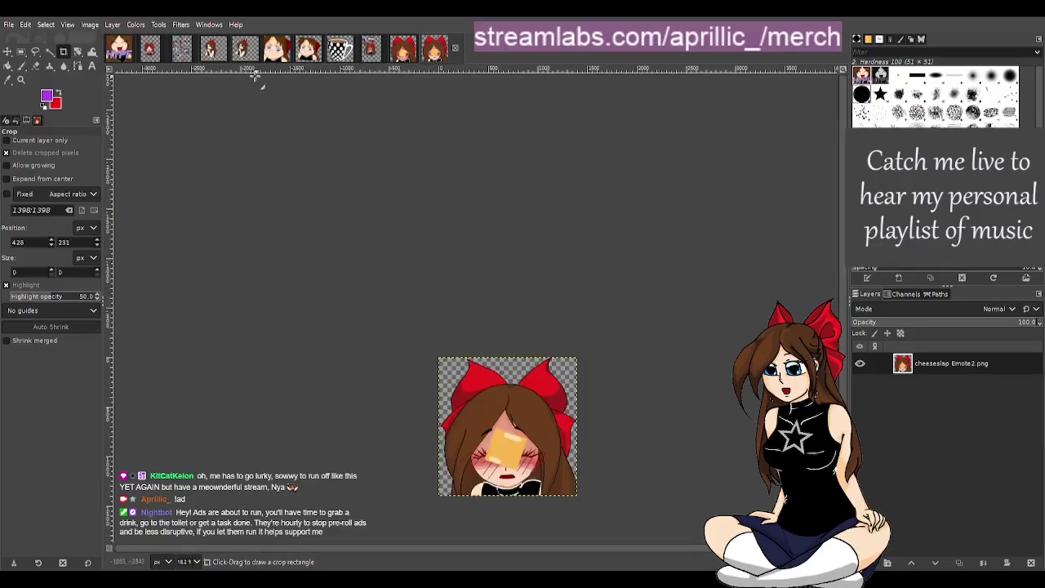
{"action": "left_click", "coordinate": [213, 48]}
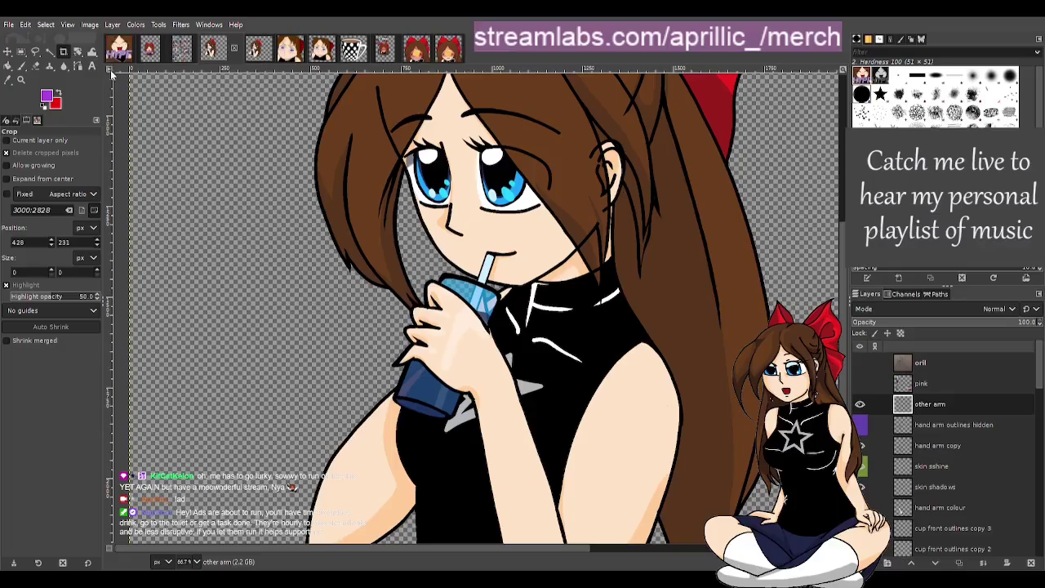
{"action": "left_click", "coordinate": [126, 50]}
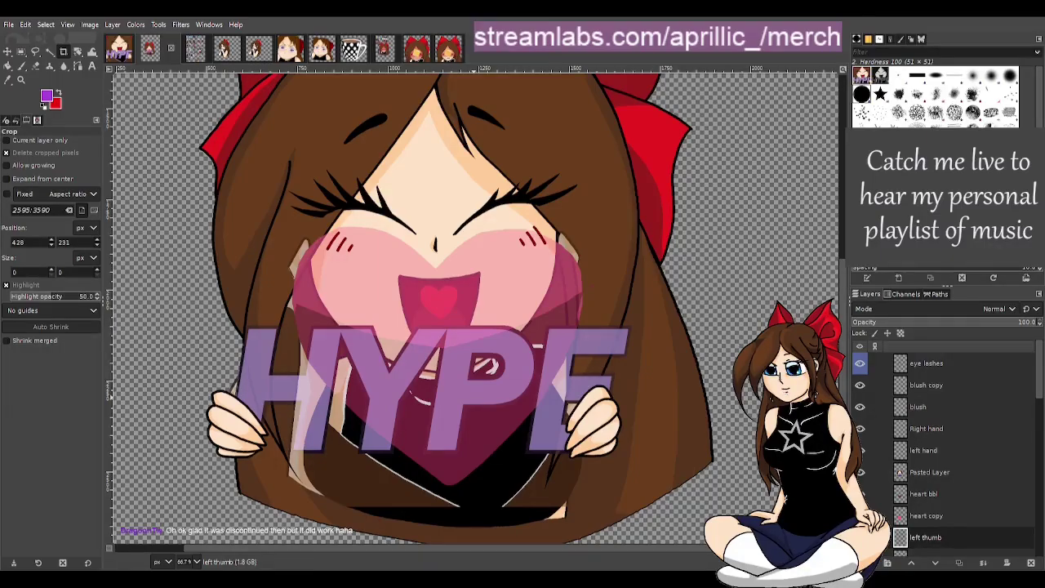
Undo a paste above the left thumb layer and paste the athelite tube picture above the eye lashes layer instead.
{"action": "key", "text": "ctrl+v"}
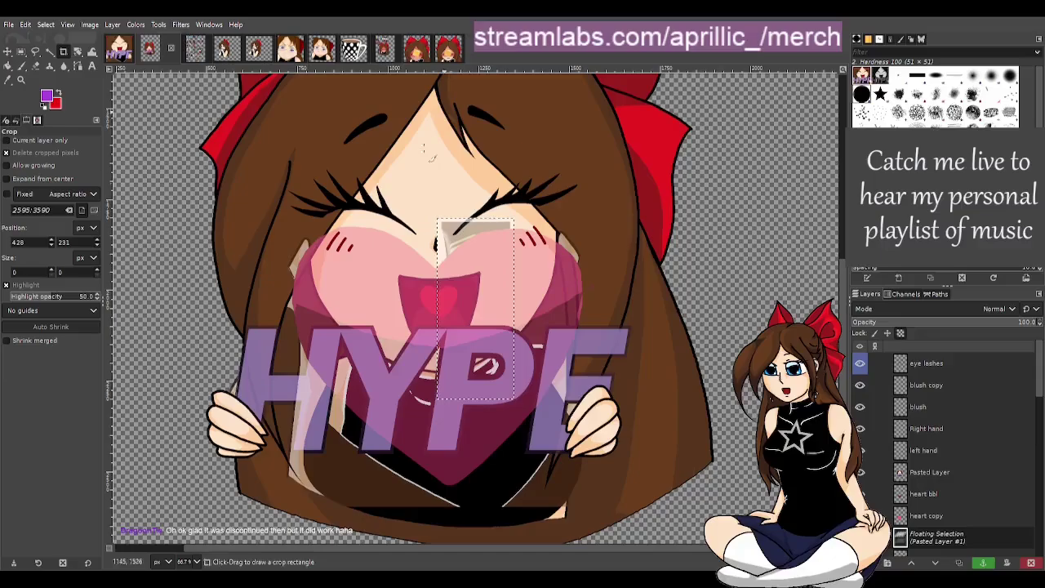
{"action": "key", "text": "ctrl+z"}
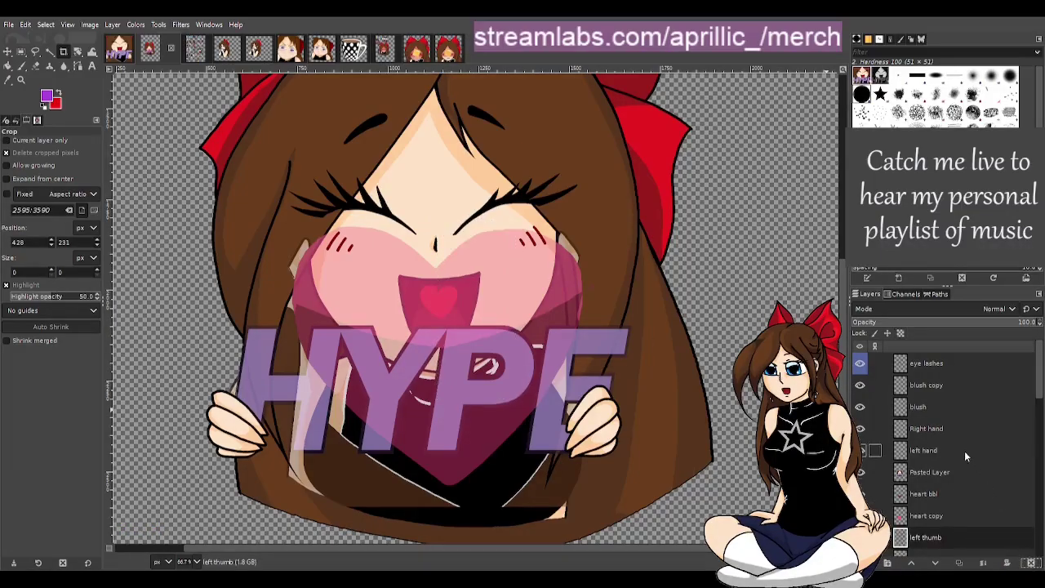
{"action": "left_click", "coordinate": [875, 363]}
{"action": "key", "text": "ctrl+v"}
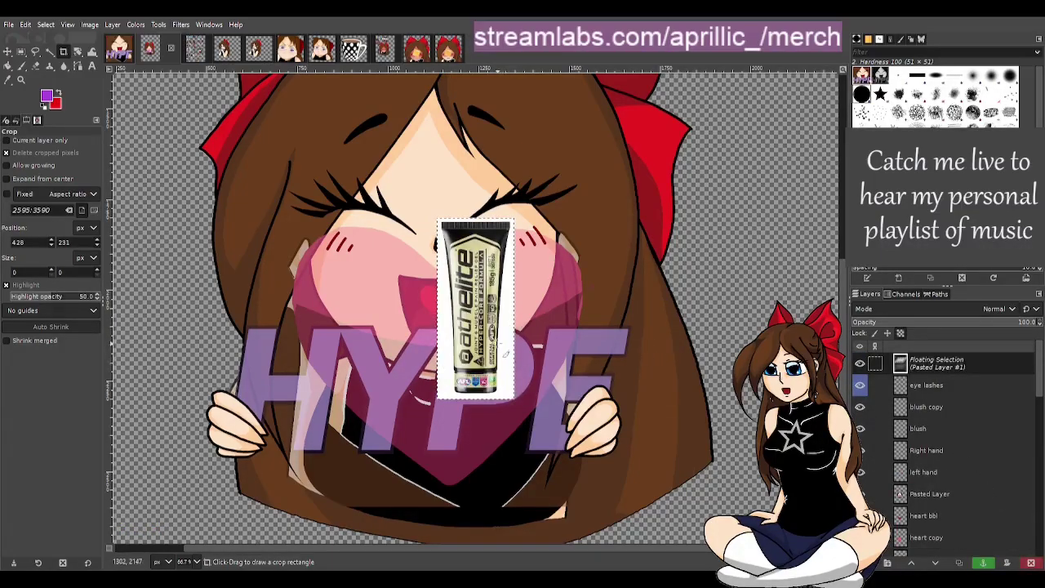
{"action": "scroll", "coordinate": [506, 336], "scroll_direction": "up", "scroll_amount": 2}
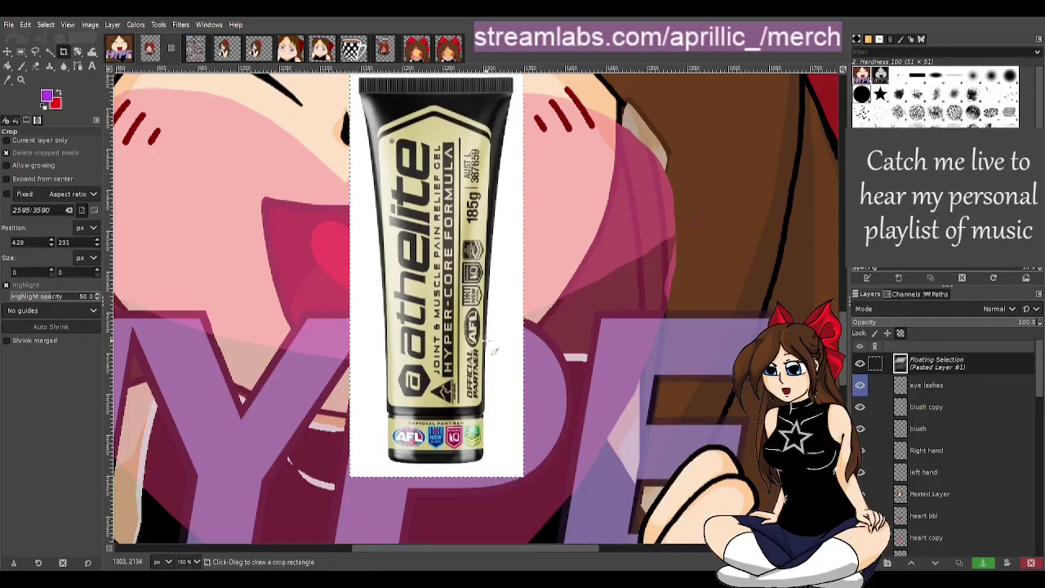
Rotate the pasted tube picture about 90° to lie horizontally, and discard the floating selection.
{"action": "left_click", "coordinate": [77, 52]}
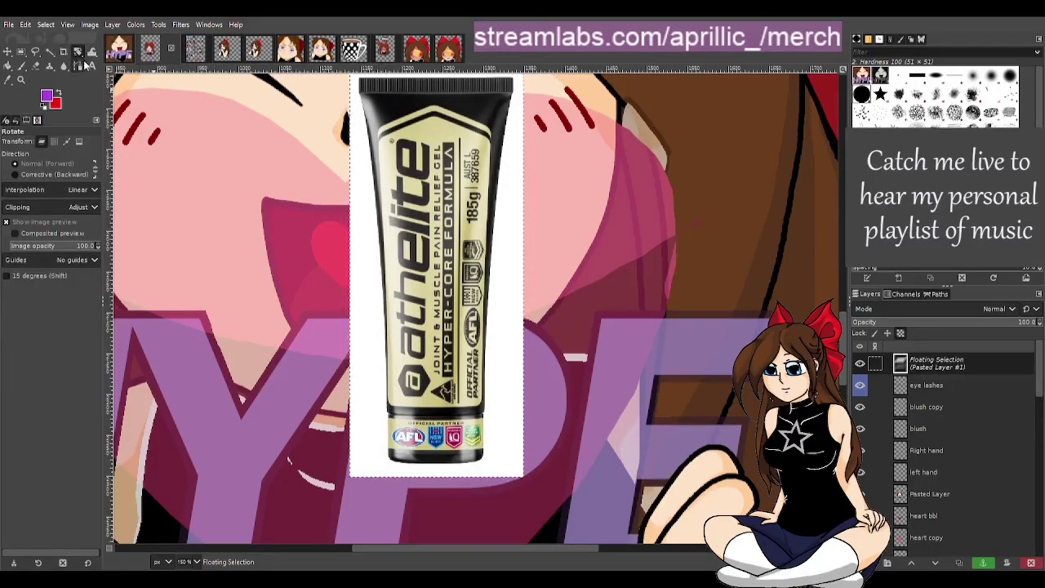
{"action": "left_click_drag", "start_coordinate": [451, 193], "coordinate": [787, 368]}
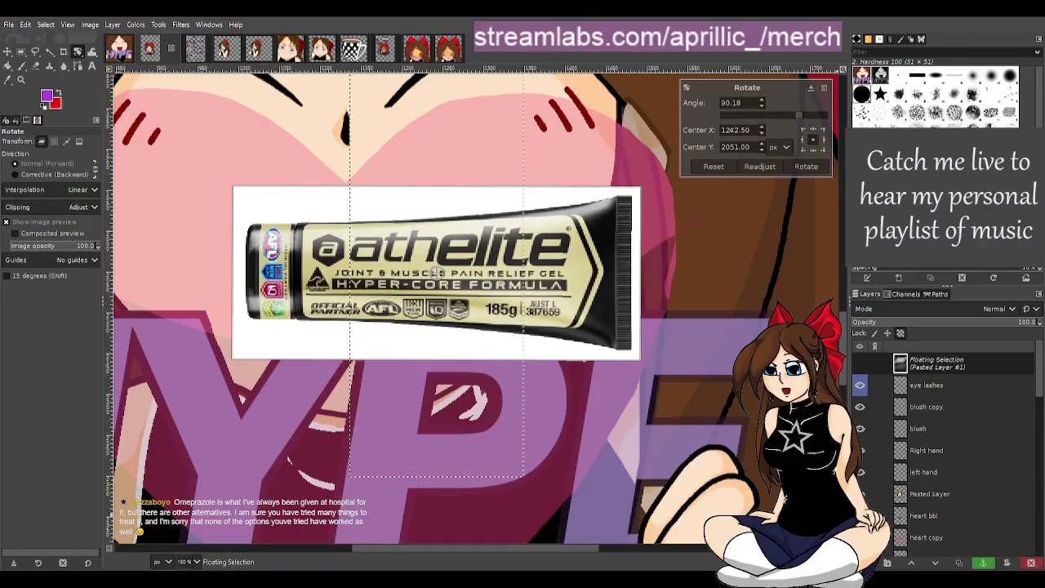
{"action": "left_click", "coordinate": [1031, 562]}
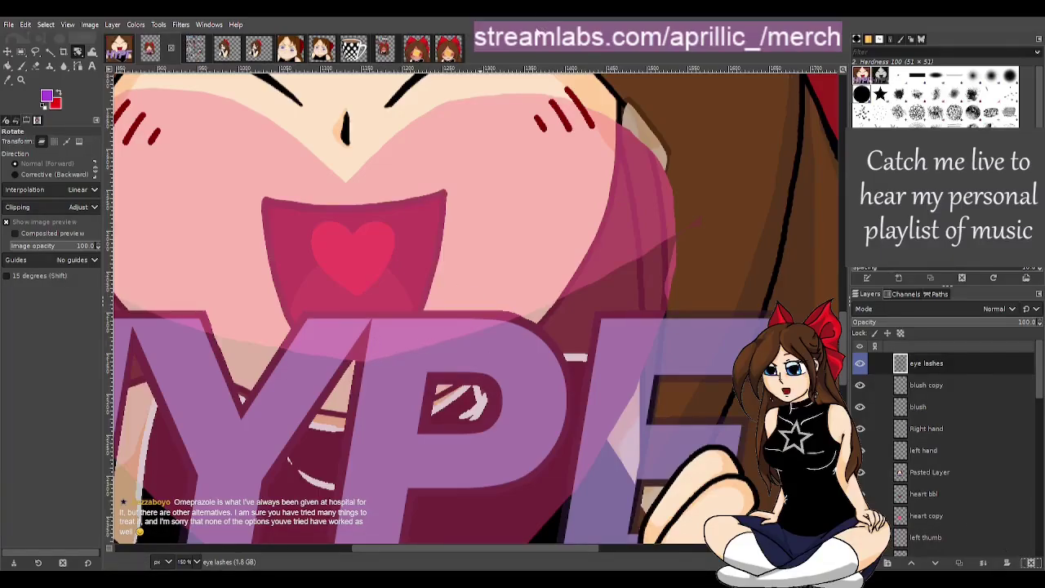
Merge the Lines Right thumb and Right thumb shadows layers down into the Right thumb layer, and select the left thumb layer.
{"action": "scroll", "coordinate": [303, 351], "scroll_direction": "down", "scroll_amount": 2}
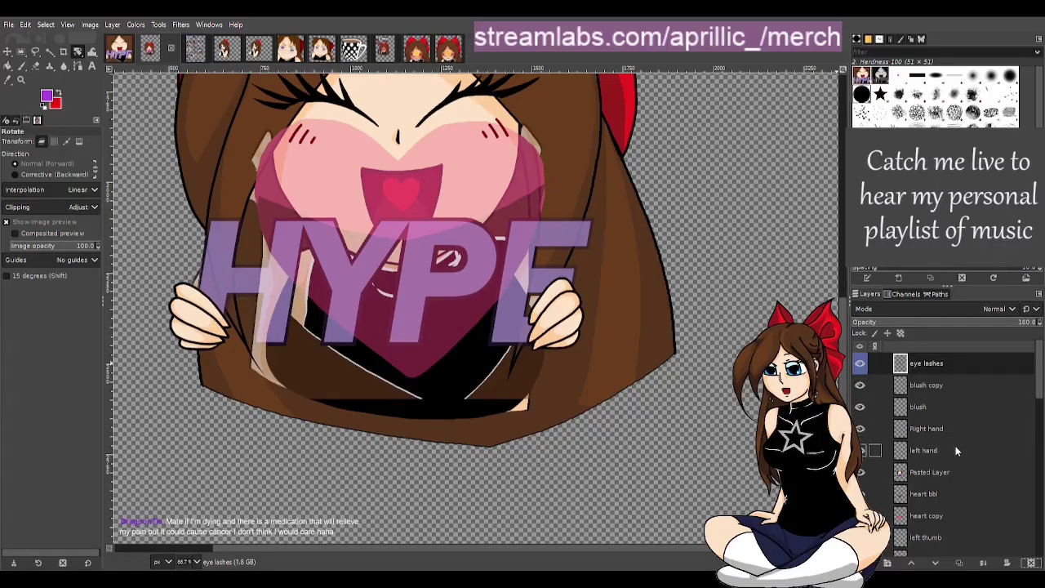
{"action": "scroll", "coordinate": [937, 450], "scroll_direction": "down", "scroll_amount": 3}
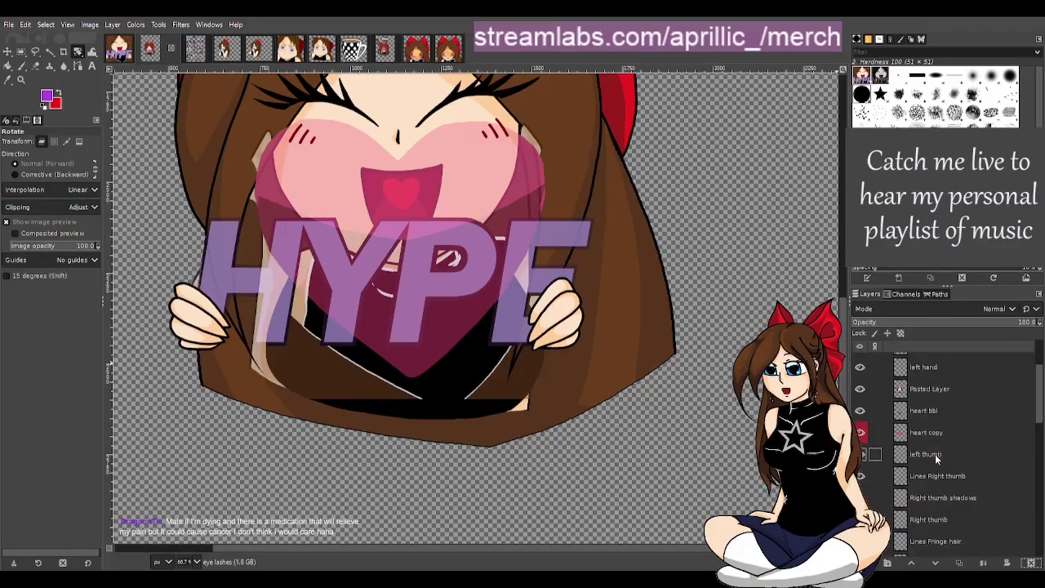
{"action": "scroll", "coordinate": [934, 454], "scroll_direction": "down", "scroll_amount": 2}
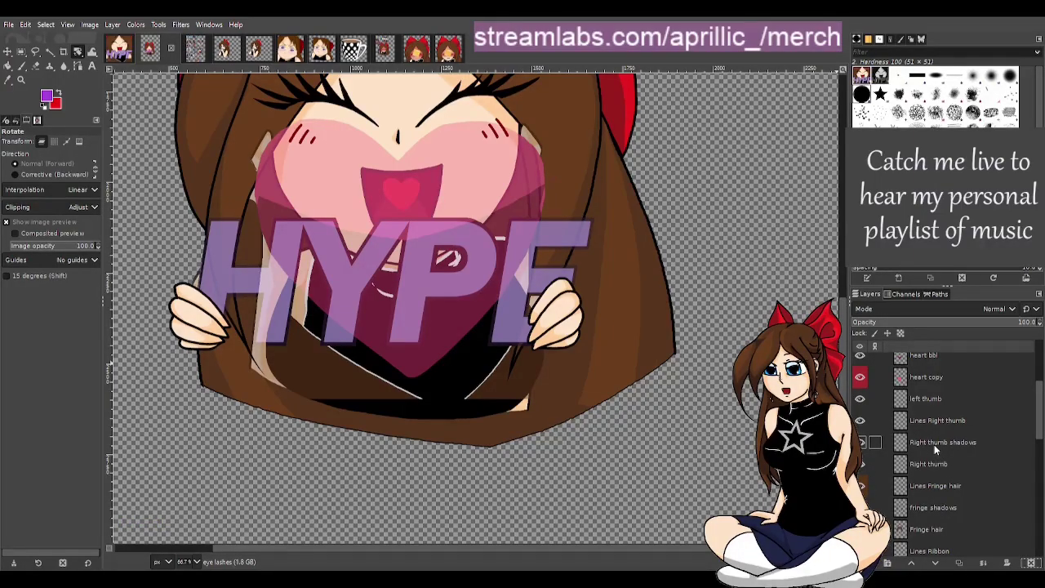
{"action": "left_click", "coordinate": [937, 420]}
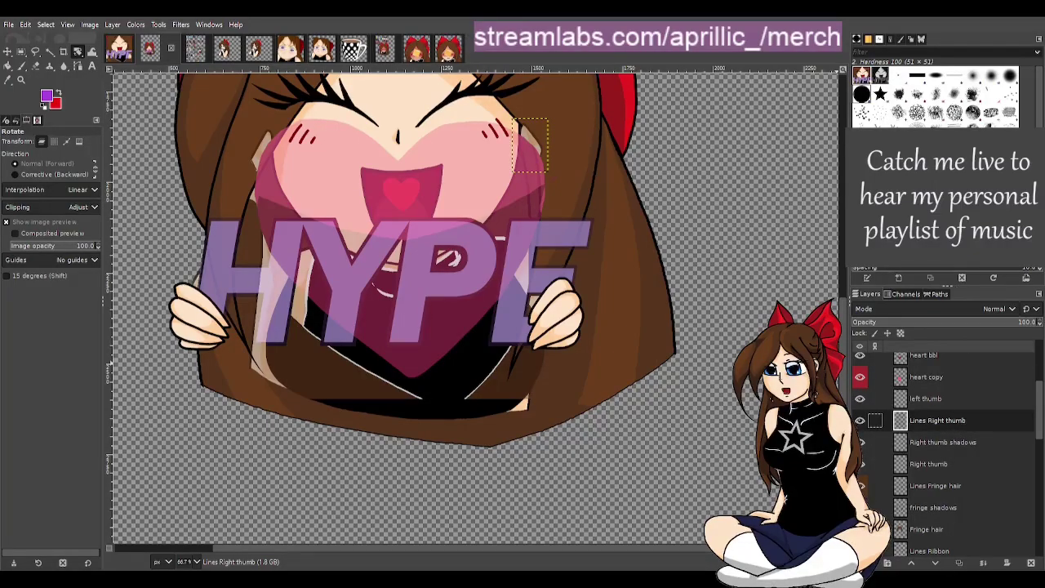
{"action": "scroll", "coordinate": [957, 398], "scroll_direction": "down", "scroll_amount": 1}
{"action": "left_click", "coordinate": [957, 398]}
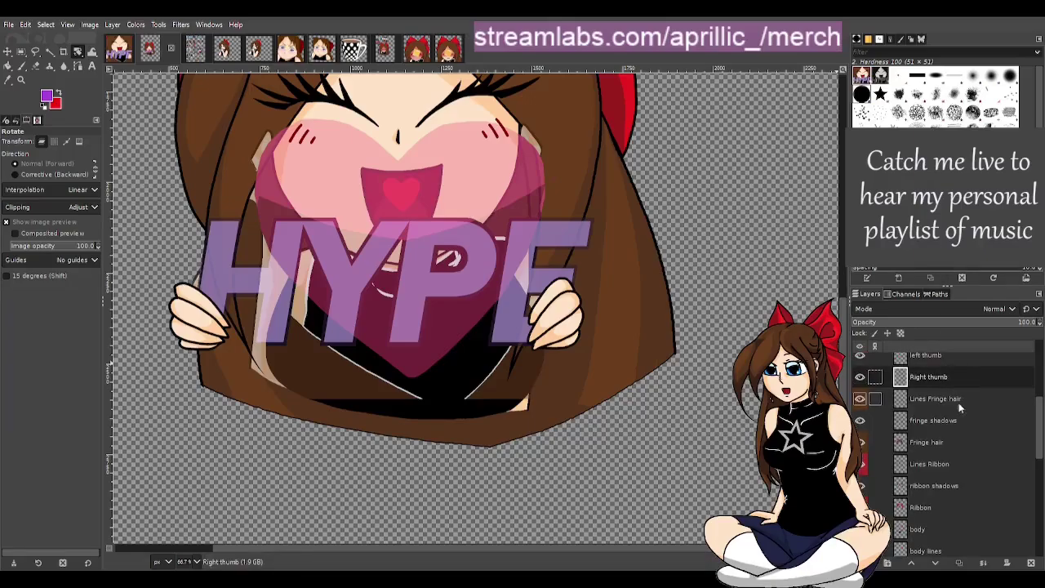
{"action": "key", "text": "Delete"}
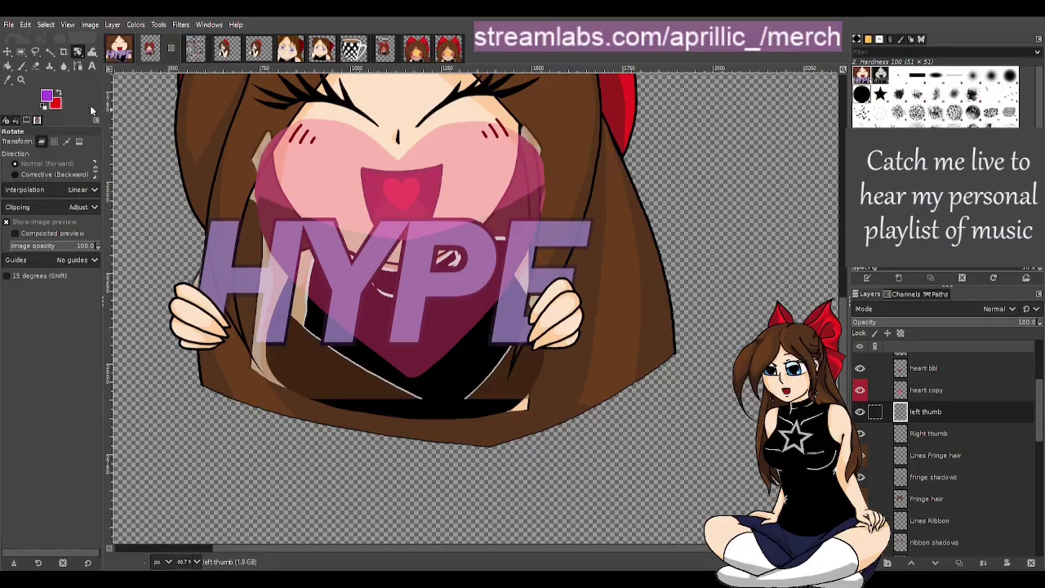
Try moving the semi-transparent pasted HYPE layer by about -147, 267 px with the Move tool.
{"action": "key", "text": "m"}
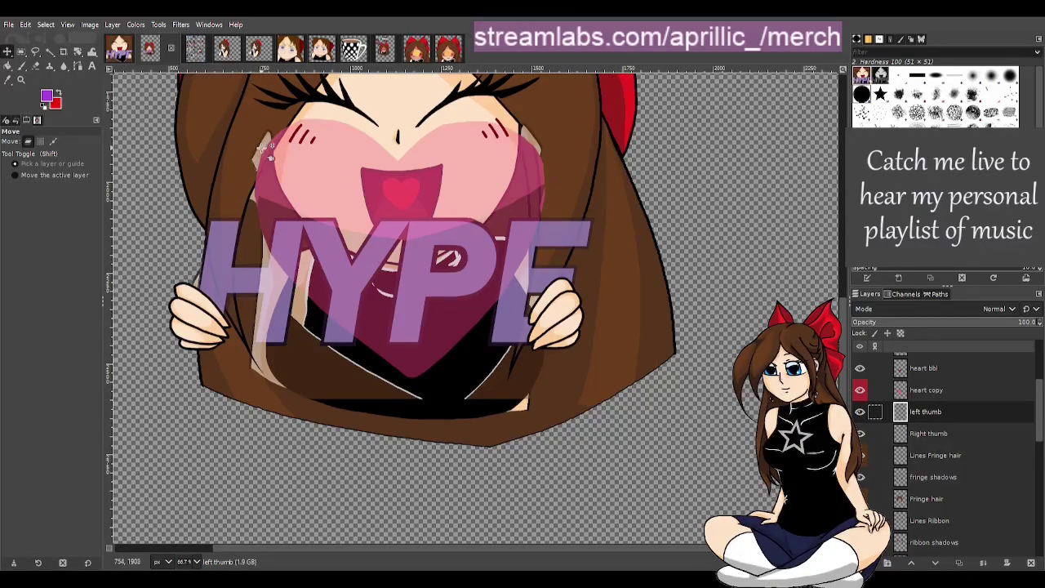
{"action": "key", "text": "ctrl+v"}
{"action": "left_click_drag", "start_coordinate": [261, 137], "coordinate": [217, 226]}
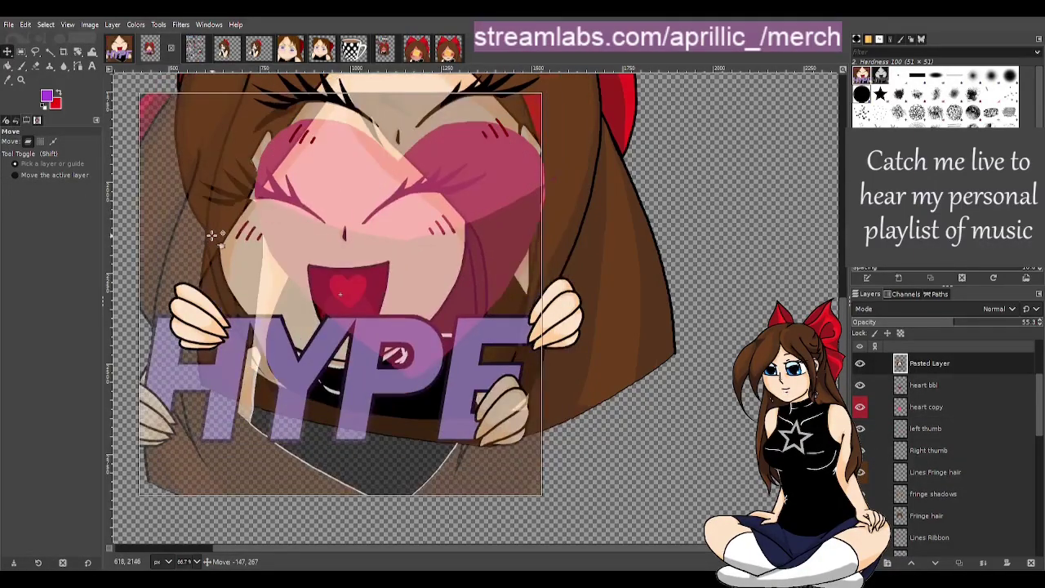
Try a shorter downward move of the pasted HYPE layer over the drawing, and undo it.
{"action": "scroll", "coordinate": [982, 469], "scroll_direction": "up", "scroll_amount": 5}
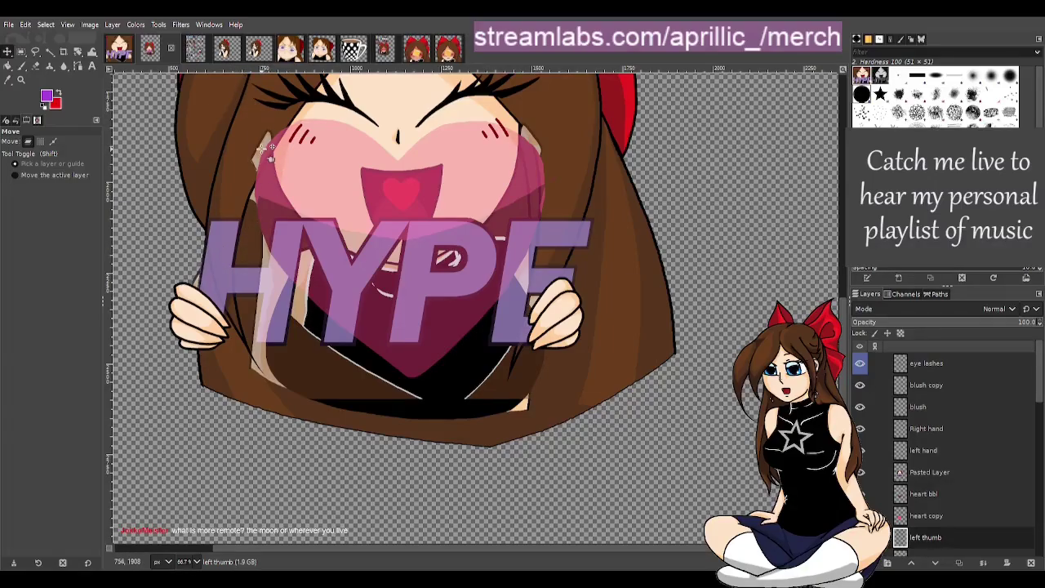
{"action": "left_click_drag", "start_coordinate": [261, 150], "coordinate": [245, 192]}
{"action": "left_click", "coordinate": [926, 537]}
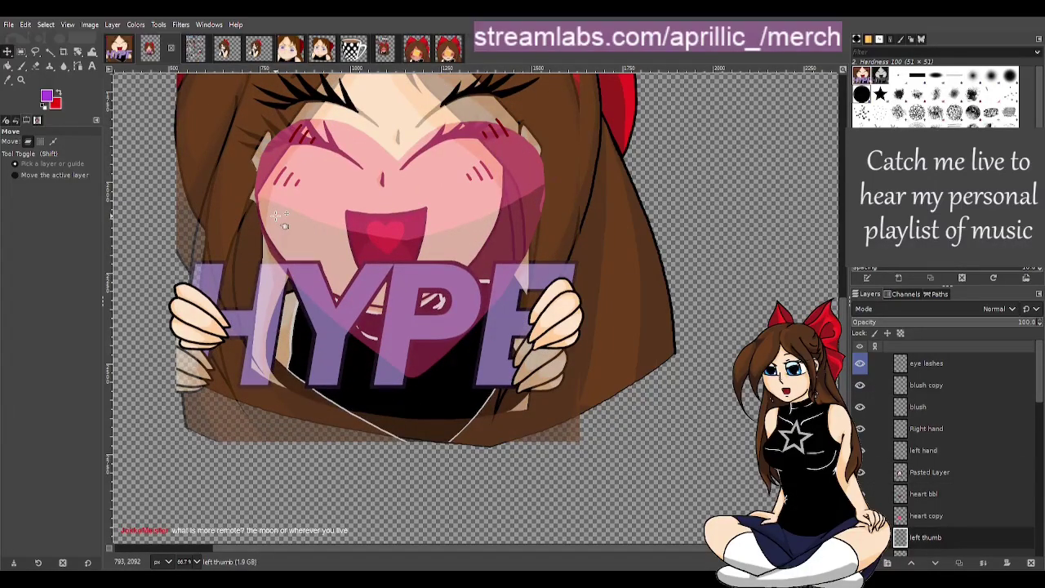
{"action": "key", "text": "ctrl+z"}
{"action": "scroll", "coordinate": [931, 503], "scroll_direction": "down", "scroll_amount": 2}
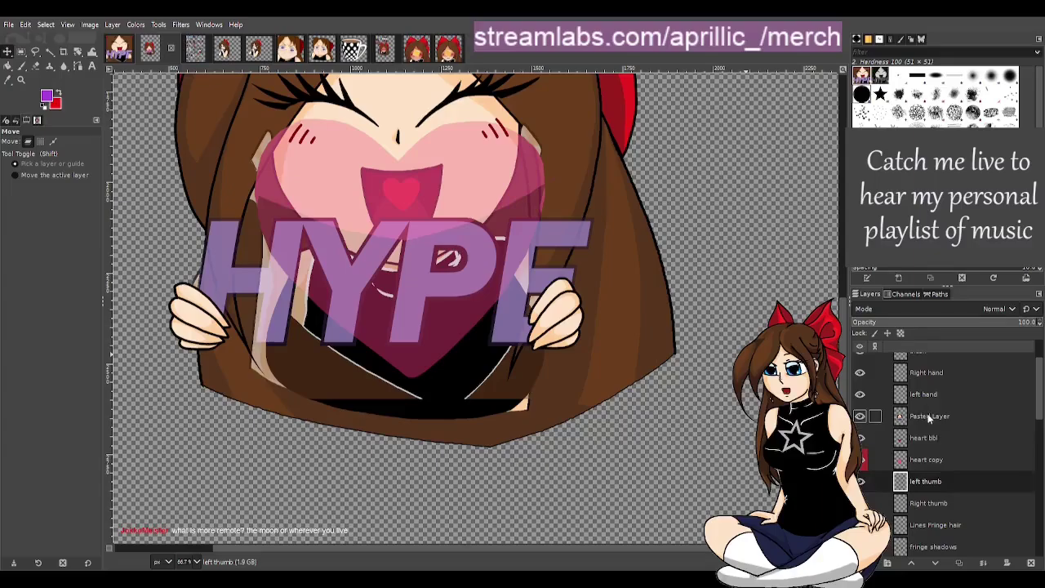
Place the semi-transparent pasted HYPE layer below the Right thumb layer, and reduce the opacity of heart copy to 43.2 and heart bbl to 38.8.
{"action": "left_click_drag", "start_coordinate": [929, 415], "coordinate": [932, 516]}
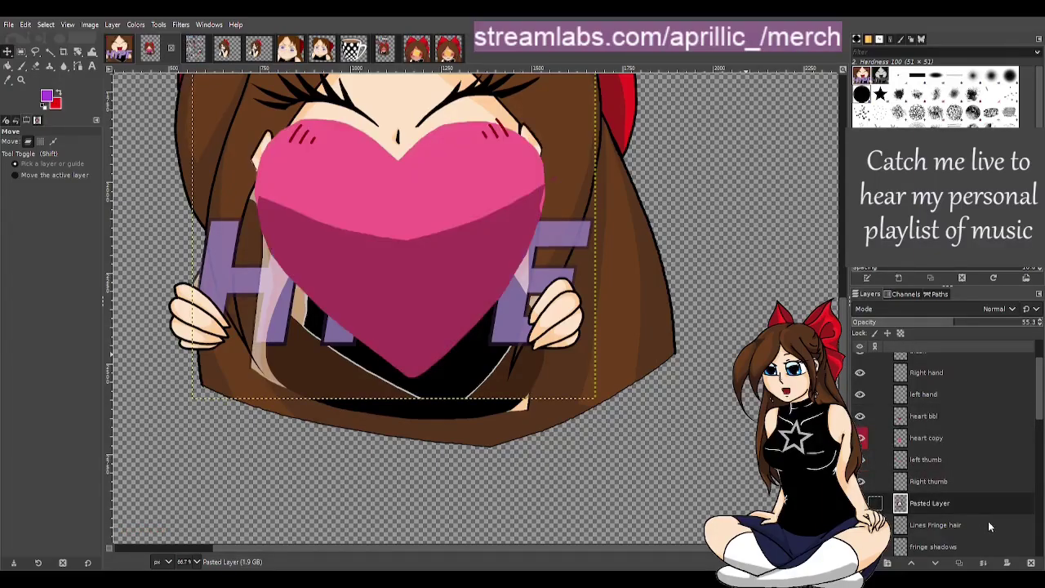
{"action": "scroll", "coordinate": [937, 463], "scroll_direction": "up", "scroll_amount": 1}
{"action": "left_click", "coordinate": [931, 466]}
{"action": "left_click", "coordinate": [859, 465]}
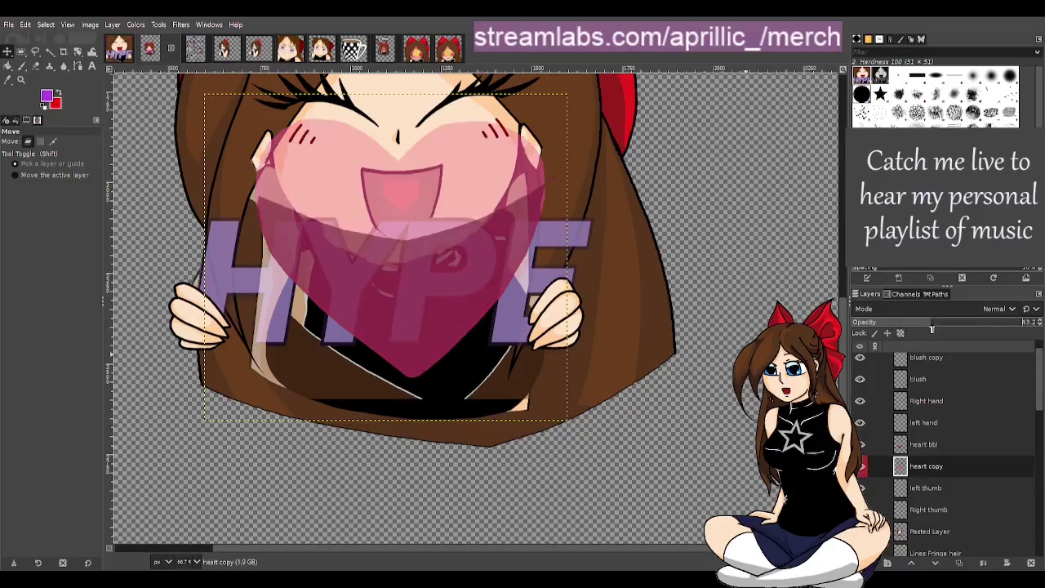
{"action": "left_click", "coordinate": [924, 446]}
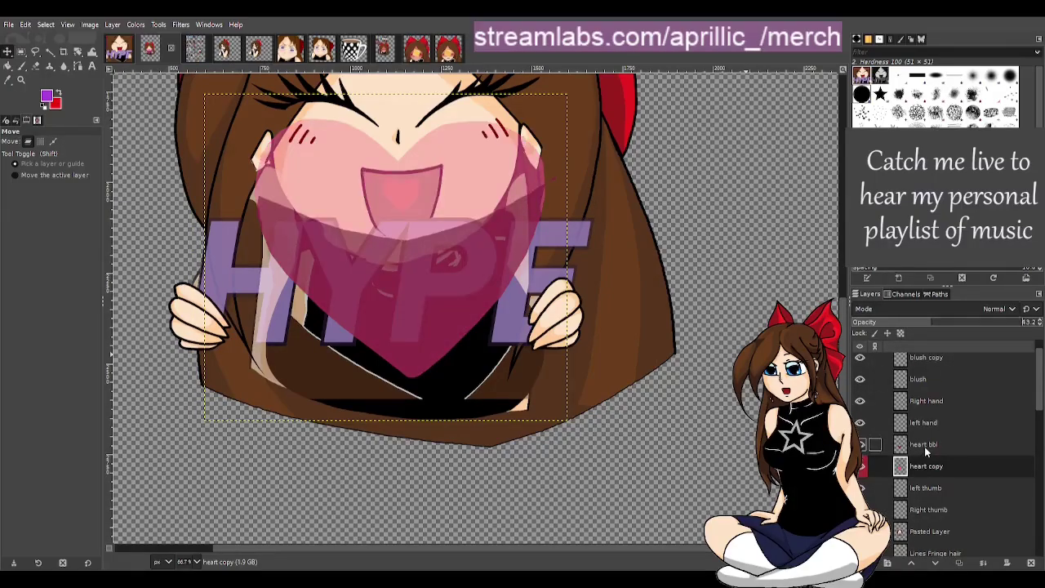
{"action": "left_click", "coordinate": [922, 324]}
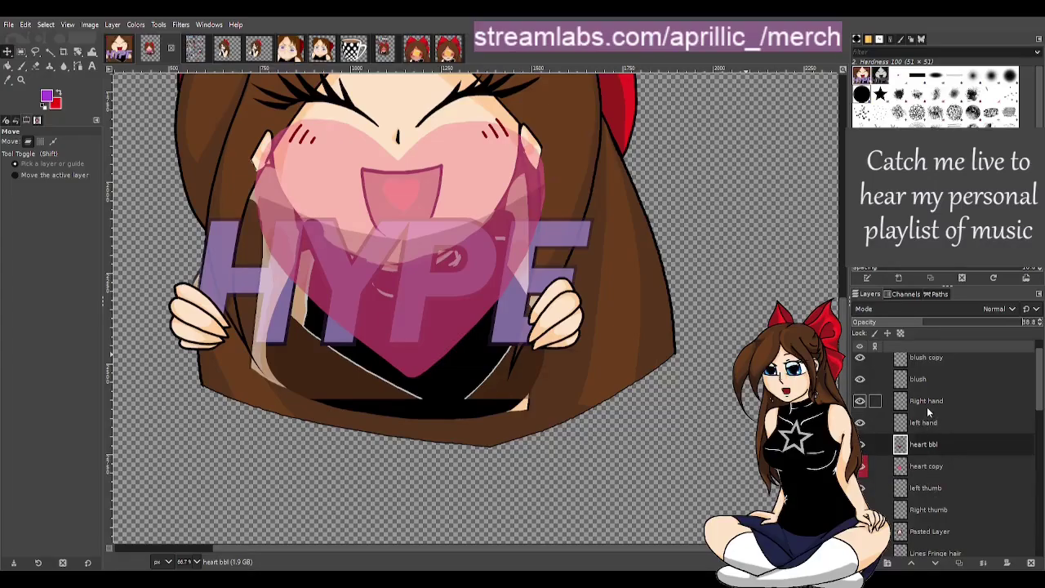
Move the left thumb layer down onto the left hand so the thumb rises behind the fingers, over the edge of the H.
{"action": "left_click", "coordinate": [927, 490]}
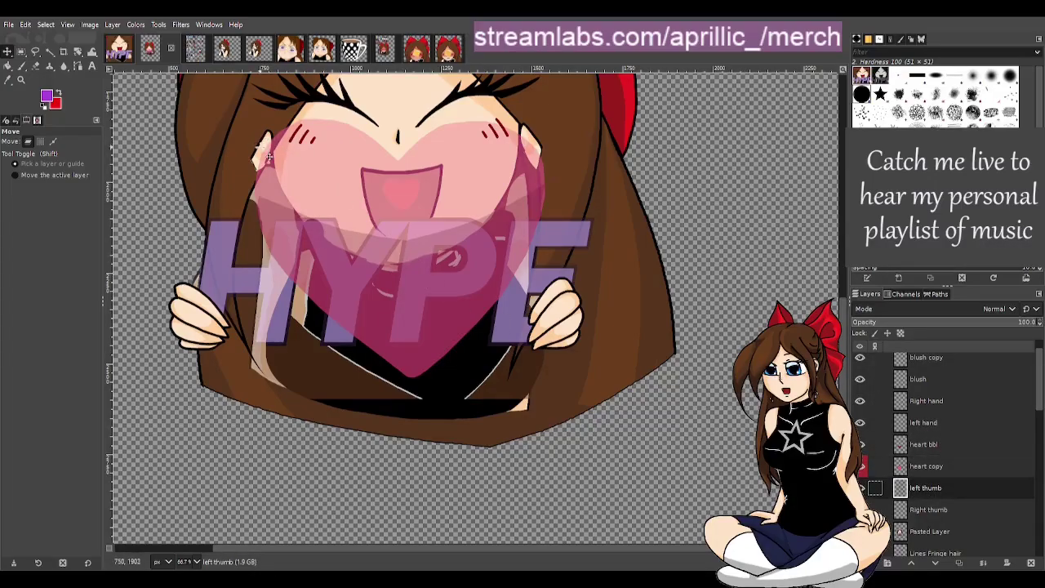
{"action": "left_click_drag", "start_coordinate": [267, 154], "coordinate": [204, 291]}
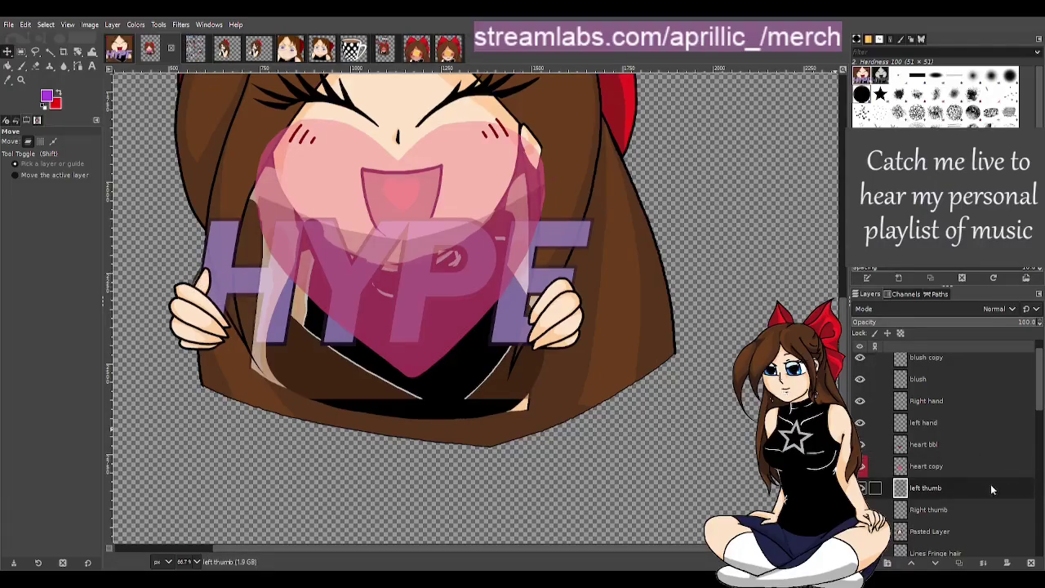
{"action": "scroll", "coordinate": [994, 491], "scroll_direction": "up", "scroll_amount": 1}
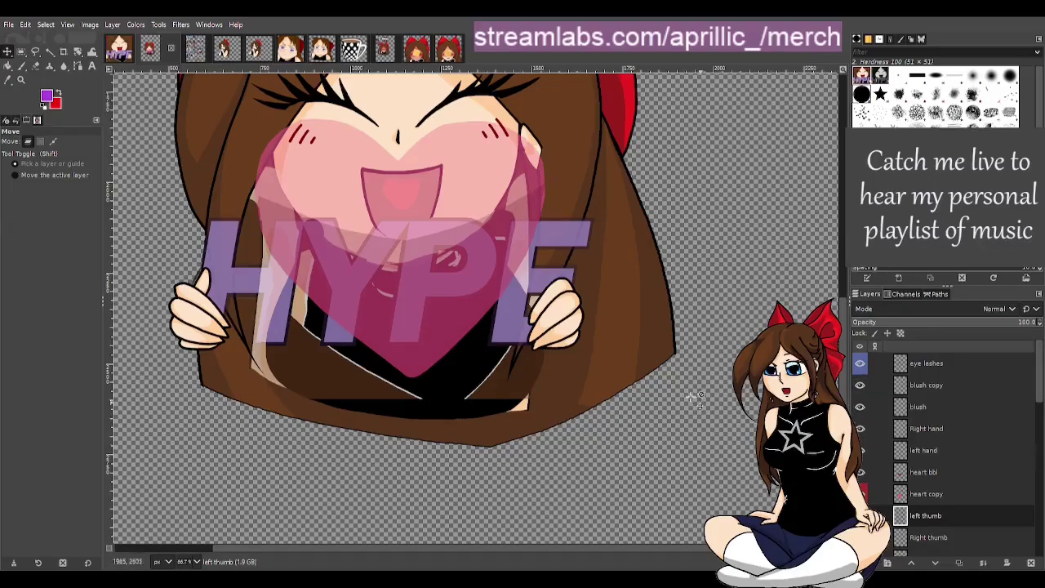
{"action": "scroll", "coordinate": [184, 286], "scroll_direction": "up", "scroll_amount": 3}
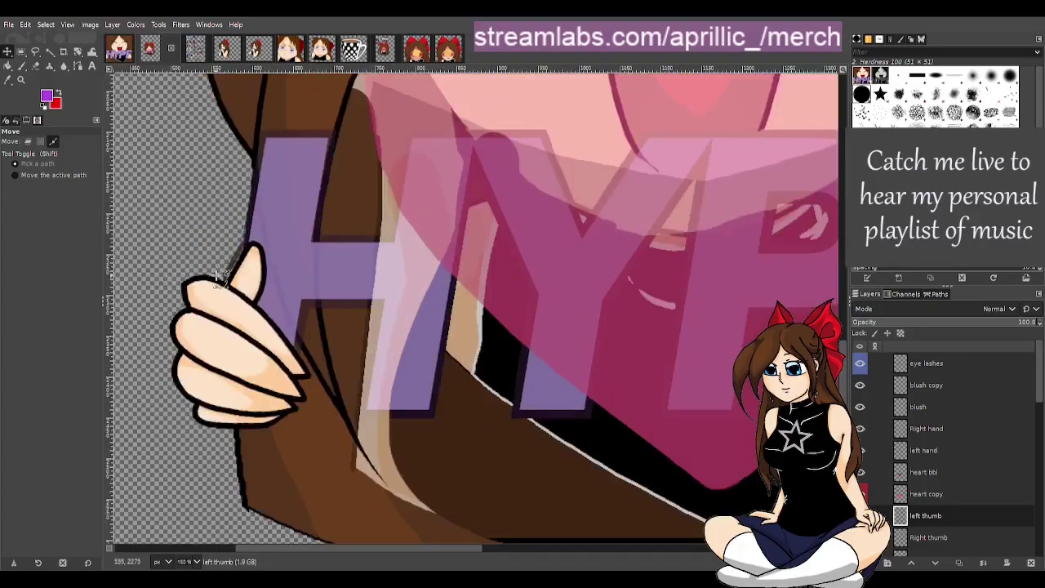
{"action": "scroll", "coordinate": [245, 289], "scroll_direction": "up", "scroll_amount": 1}
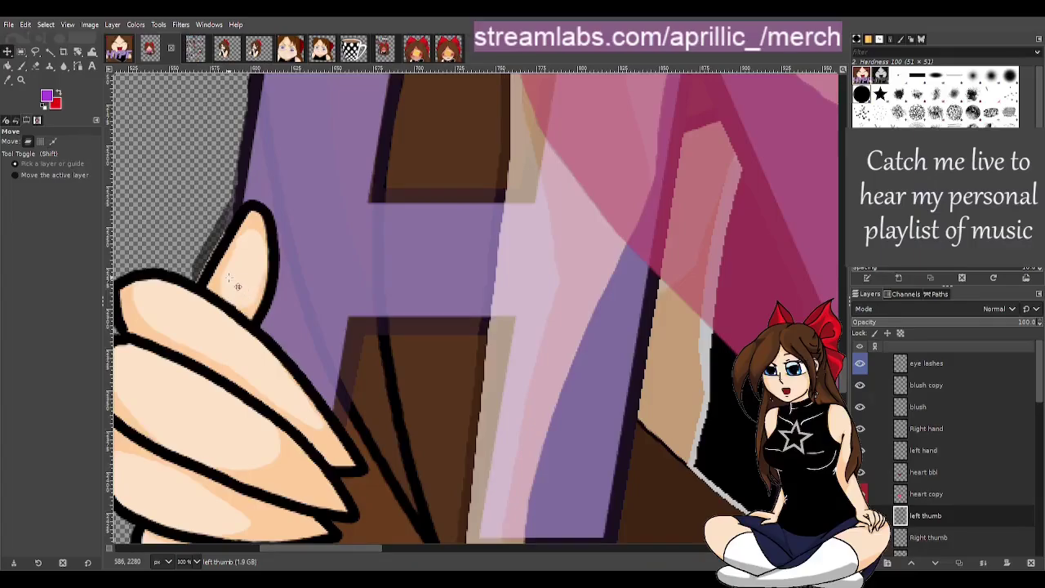
{"action": "left_click_drag", "start_coordinate": [236, 280], "coordinate": [272, 269]}
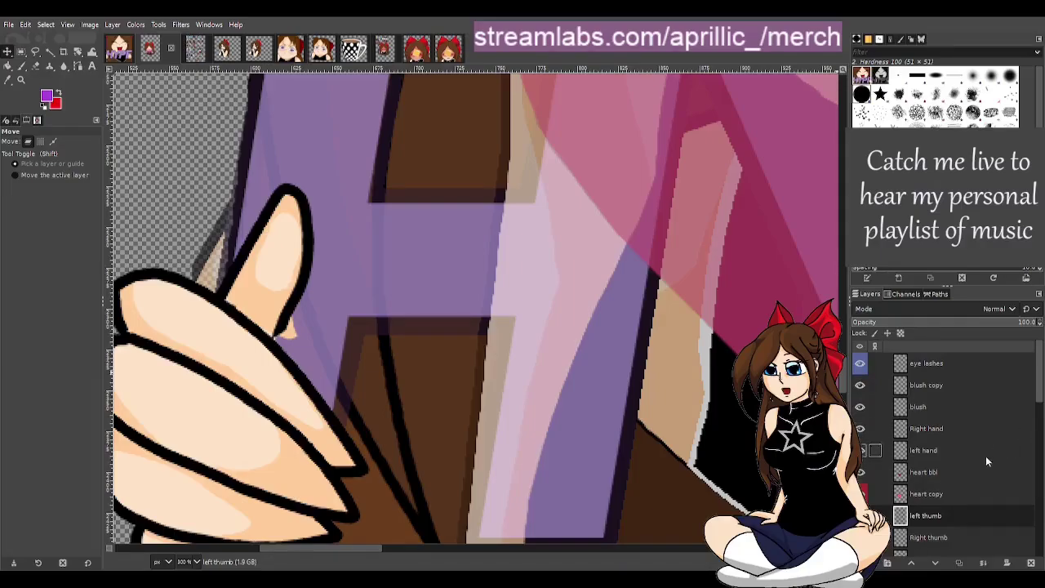
Switch to the original HYPE emote image and hide its HYPE and words shadows layers.
{"action": "scroll", "coordinate": [961, 484], "scroll_direction": "down", "scroll_amount": 10}
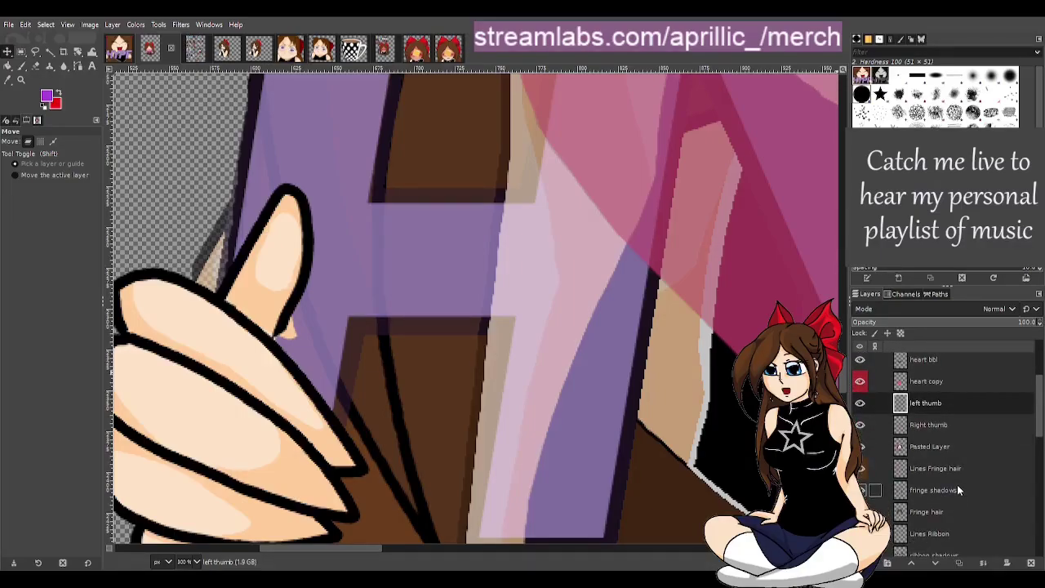
{"action": "scroll", "coordinate": [934, 510], "scroll_direction": "up", "scroll_amount": 2}
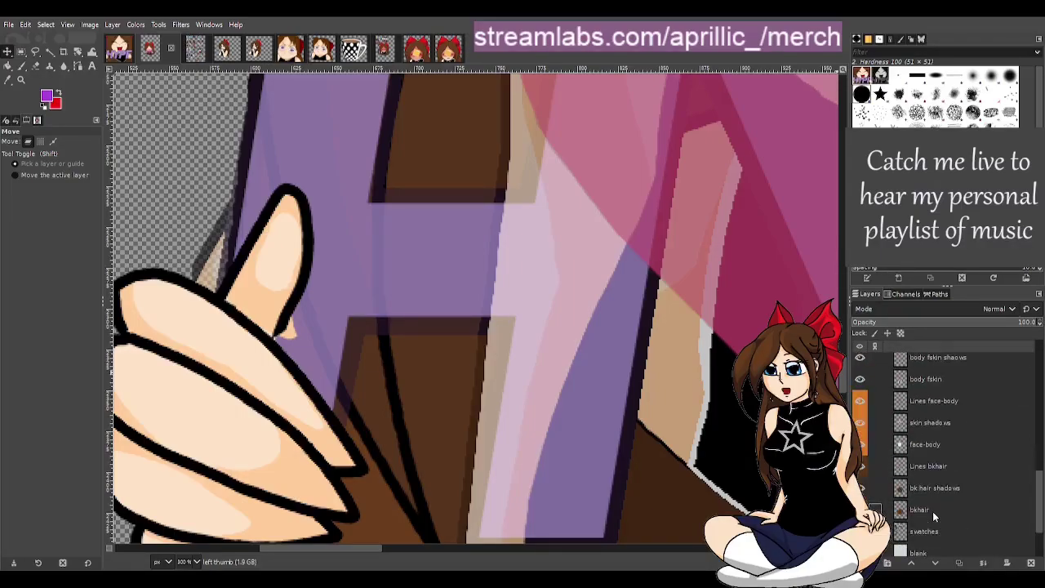
{"action": "scroll", "coordinate": [934, 490], "scroll_direction": "up", "scroll_amount": 4}
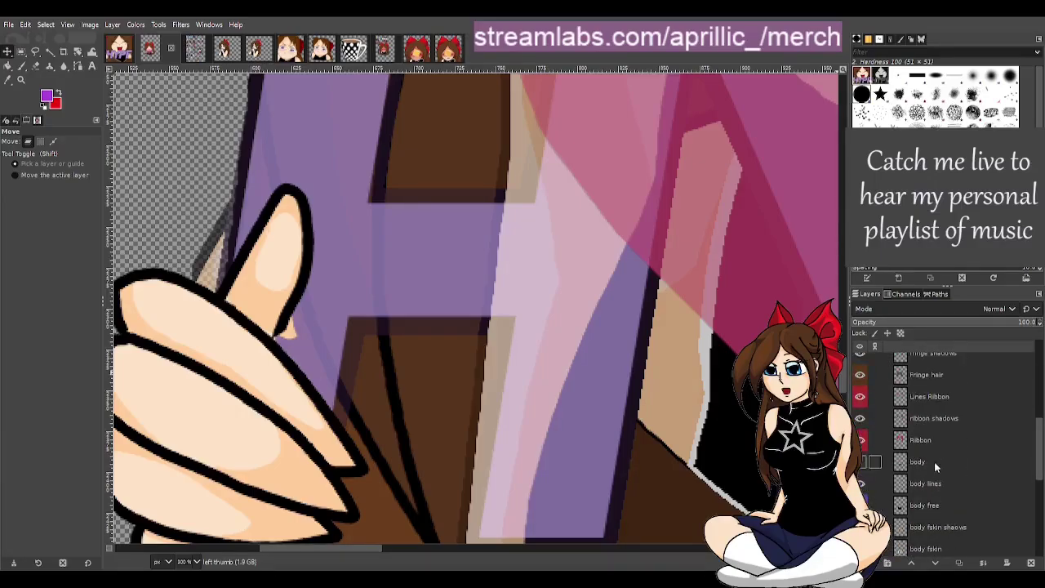
{"action": "scroll", "coordinate": [942, 440], "scroll_direction": "up", "scroll_amount": 1}
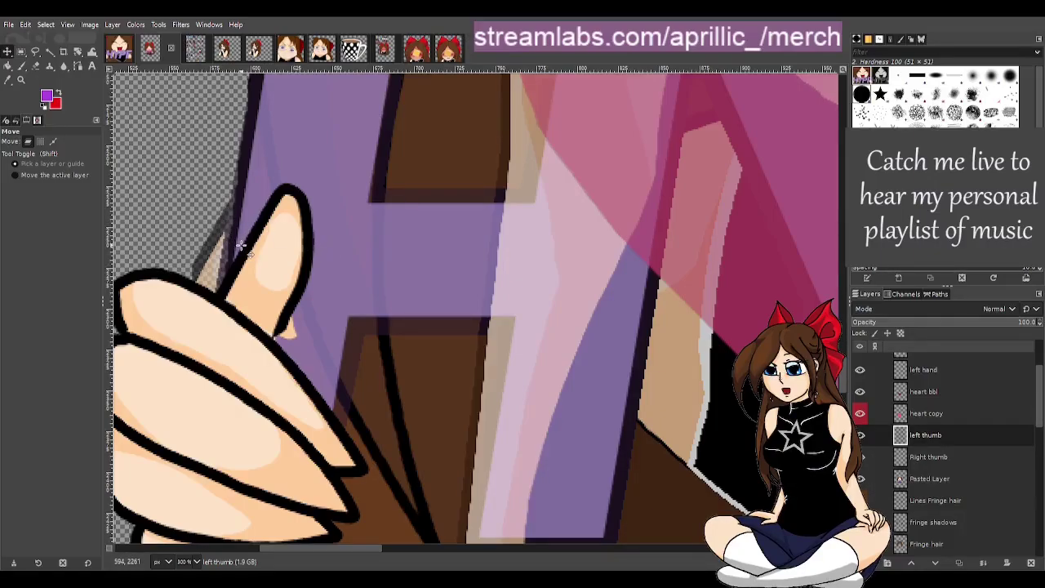
{"action": "left_click", "coordinate": [120, 49]}
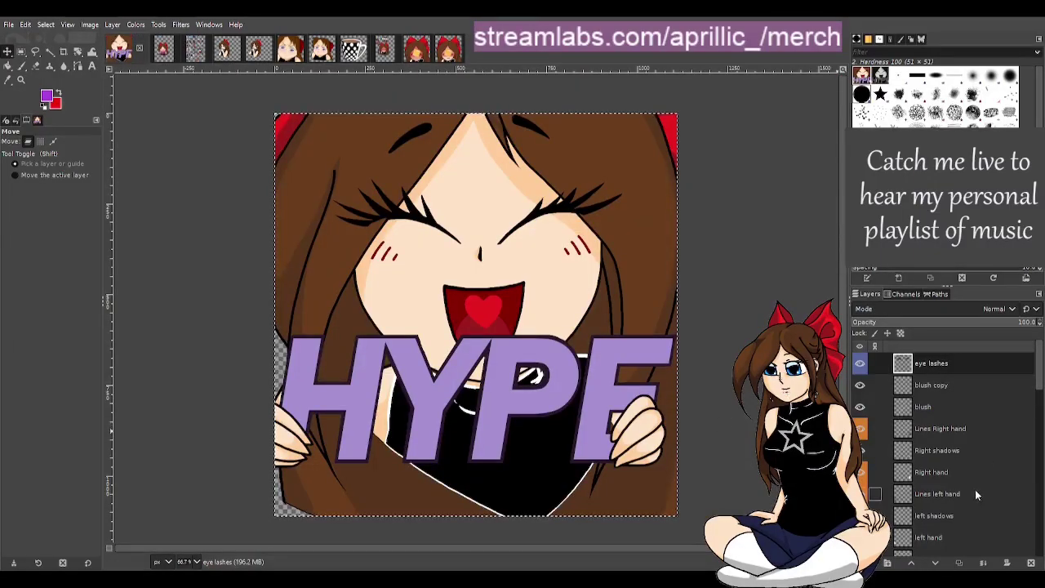
{"action": "scroll", "coordinate": [932, 429], "scroll_direction": "down", "scroll_amount": 5}
{"action": "left_click", "coordinate": [860, 393]}
{"action": "left_click", "coordinate": [859, 415]}
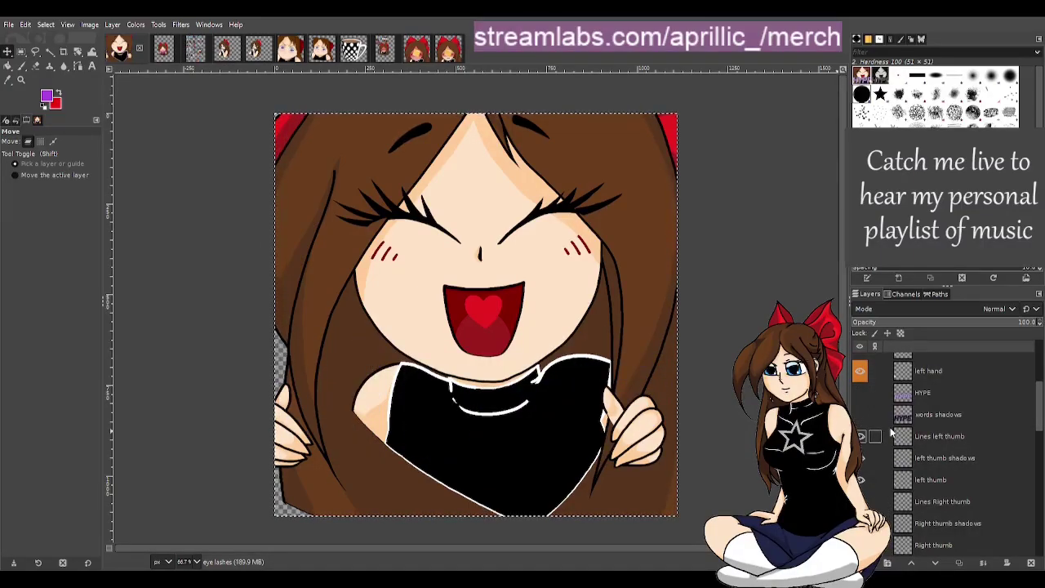
Merge the emote image's visible layers into one, copy the text-free picture, and paste it into the large heart drawing.
{"action": "key", "text": "ctrl+c"}
{"action": "left_click", "coordinate": [944, 435]}
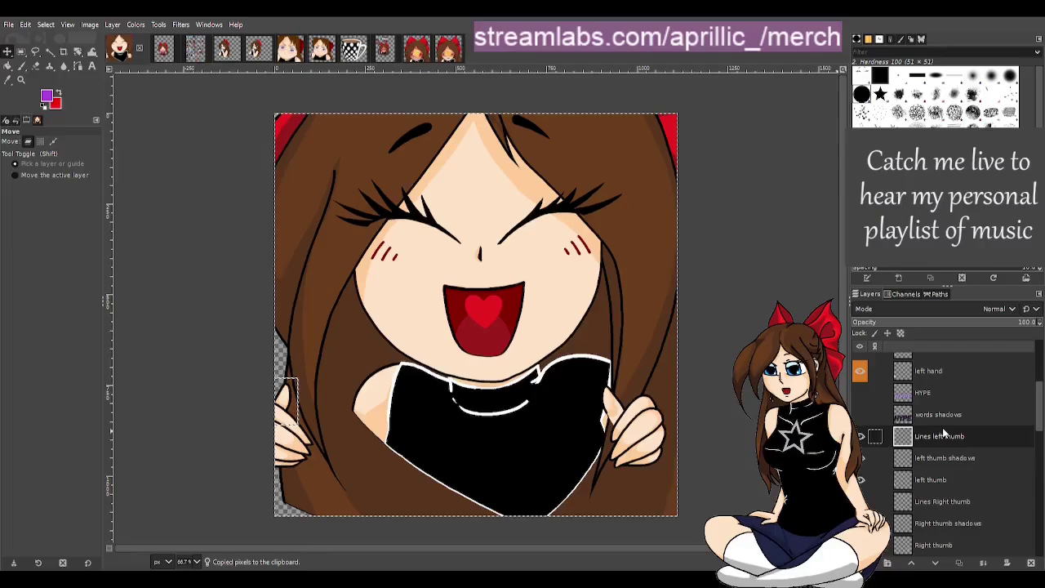
{"action": "key", "text": "Delete"}
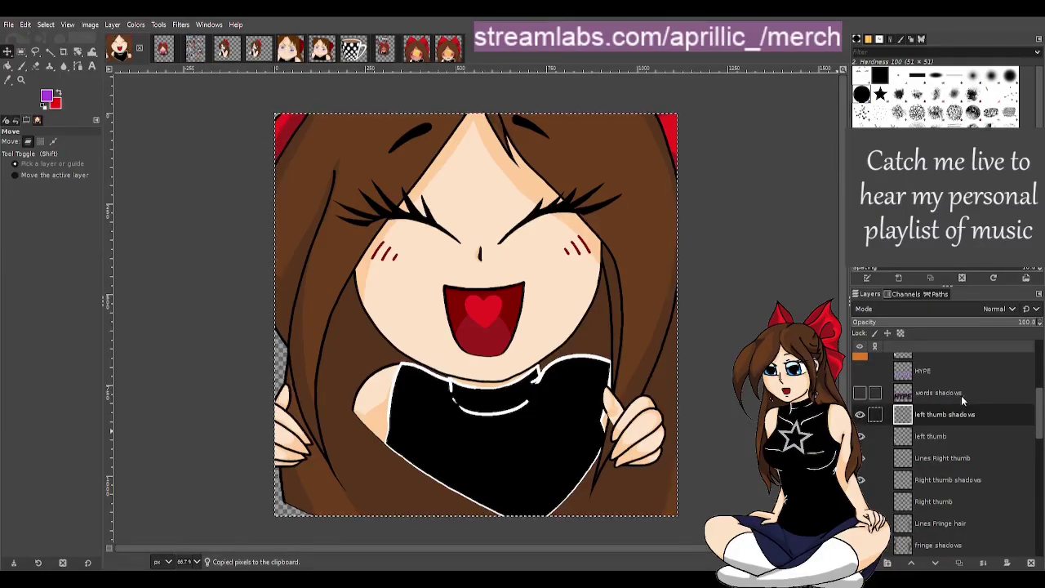
{"action": "left_click", "coordinate": [886, 493]}
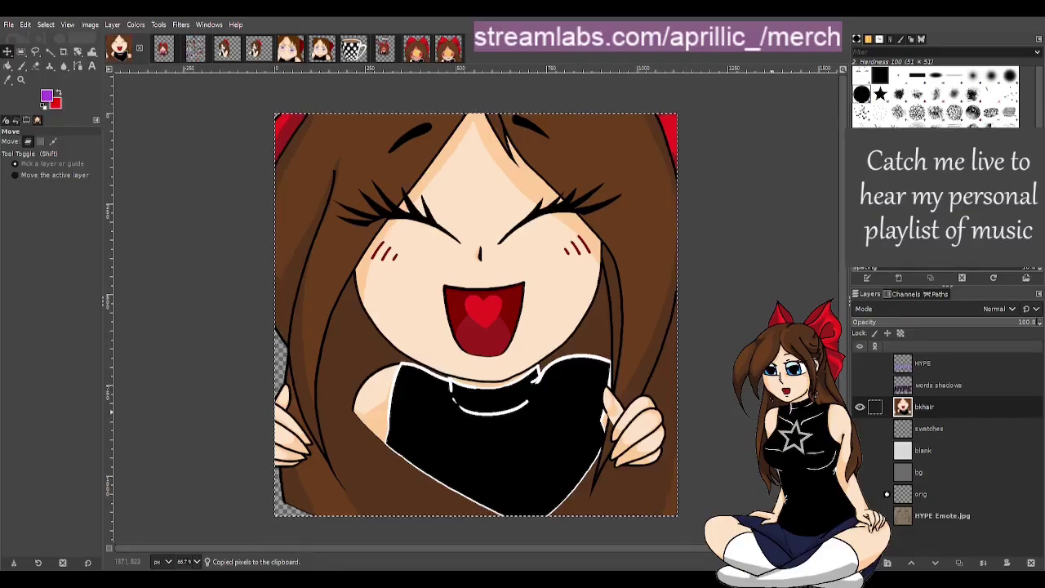
{"action": "left_click", "coordinate": [162, 50]}
{"action": "key", "text": "ctrl+v"}
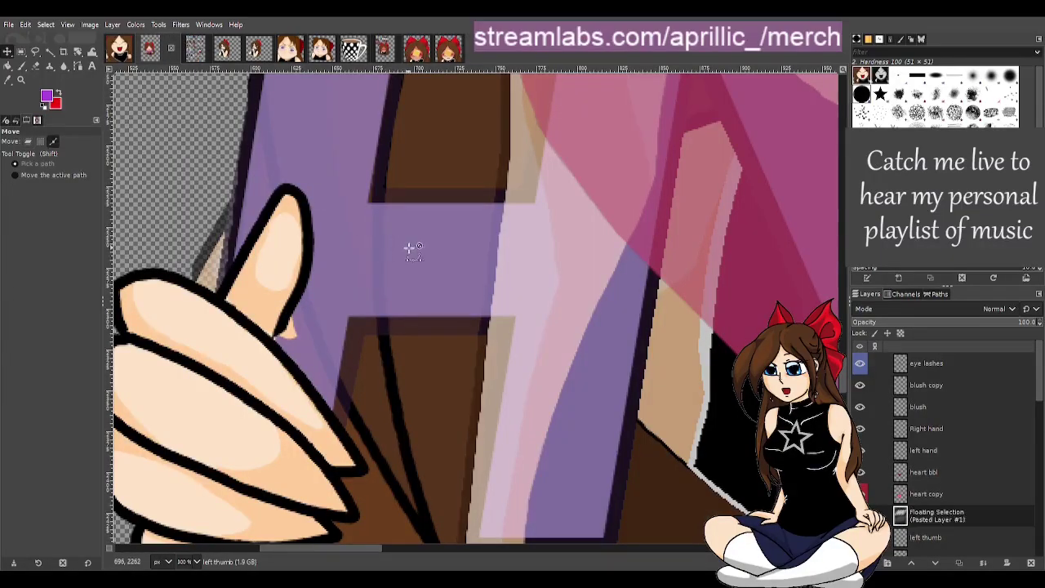
Undo the layer merge in the emote image, and turn the floating selection in the large drawing into a new layer.
{"action": "key", "text": "alt+1"}
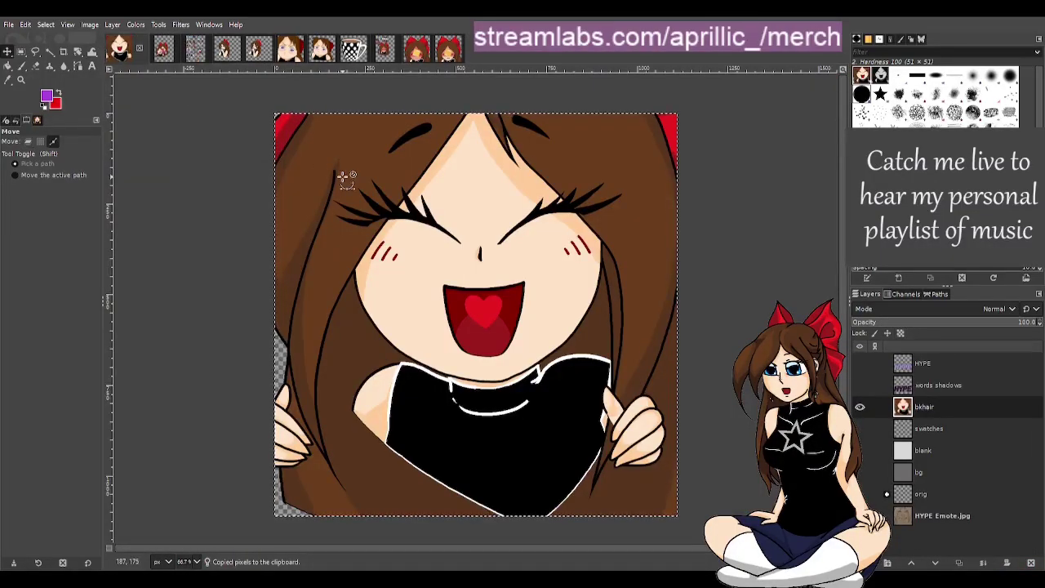
{"action": "key", "text": "alt+2"}
{"action": "key", "text": "alt+1"}
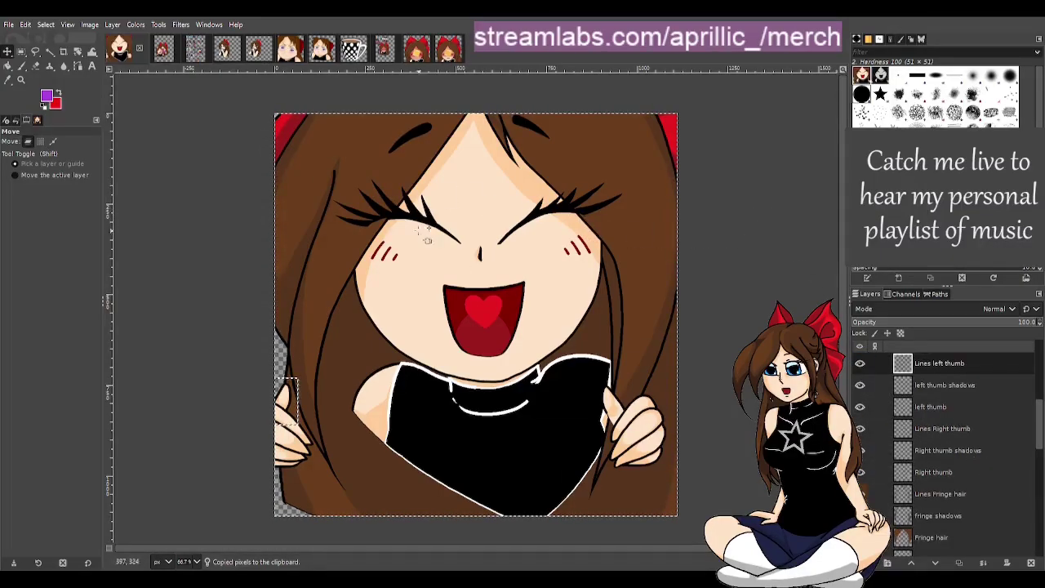
{"action": "key", "text": "alt+2"}
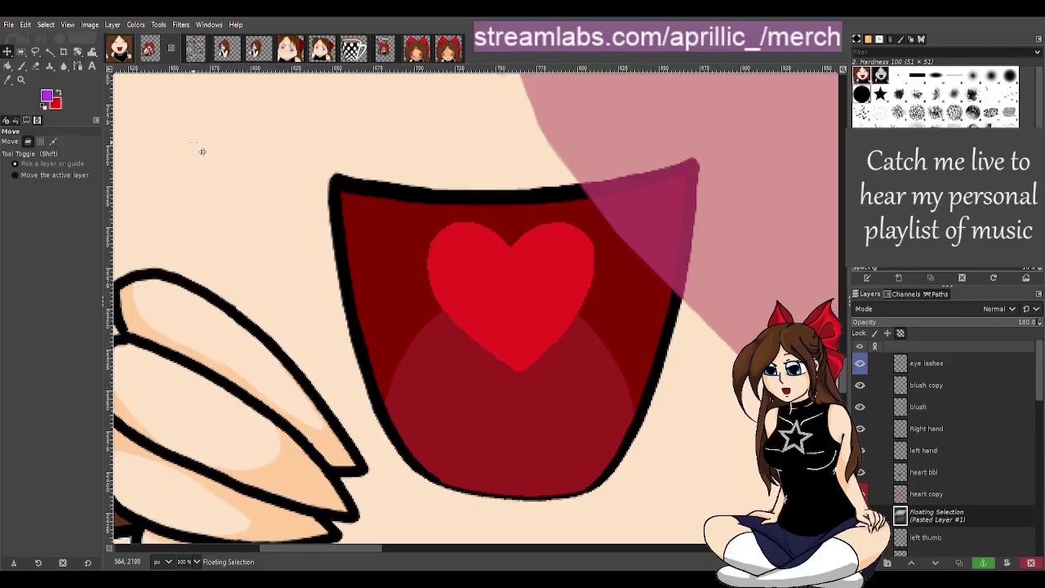
{"action": "left_click", "coordinate": [886, 563]}
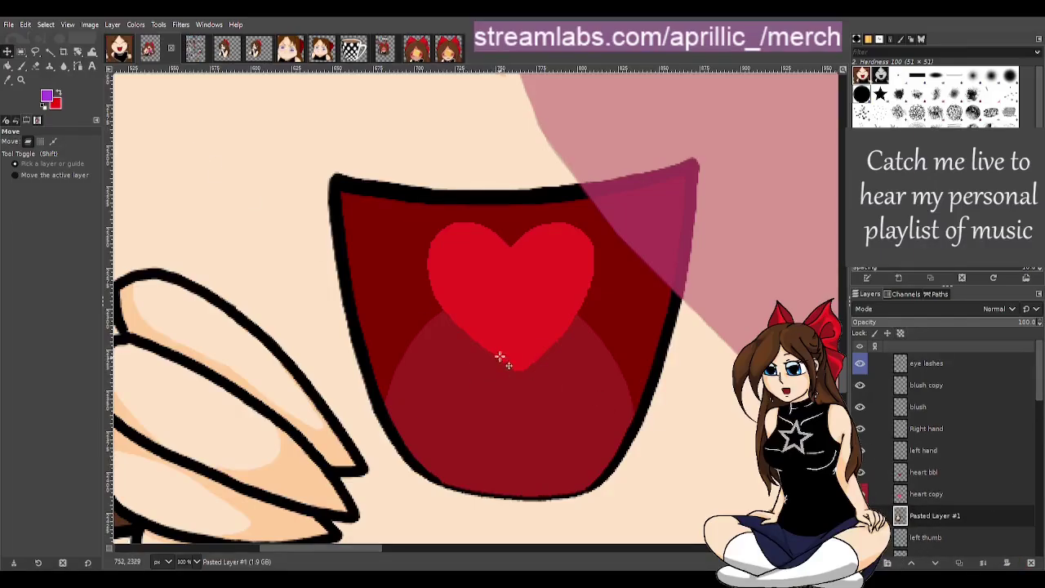
Move the newly pasted text-free emote layer over the large drawing so that the faces and hands line up.
{"action": "scroll", "coordinate": [370, 374], "scroll_direction": "down", "scroll_amount": 3}
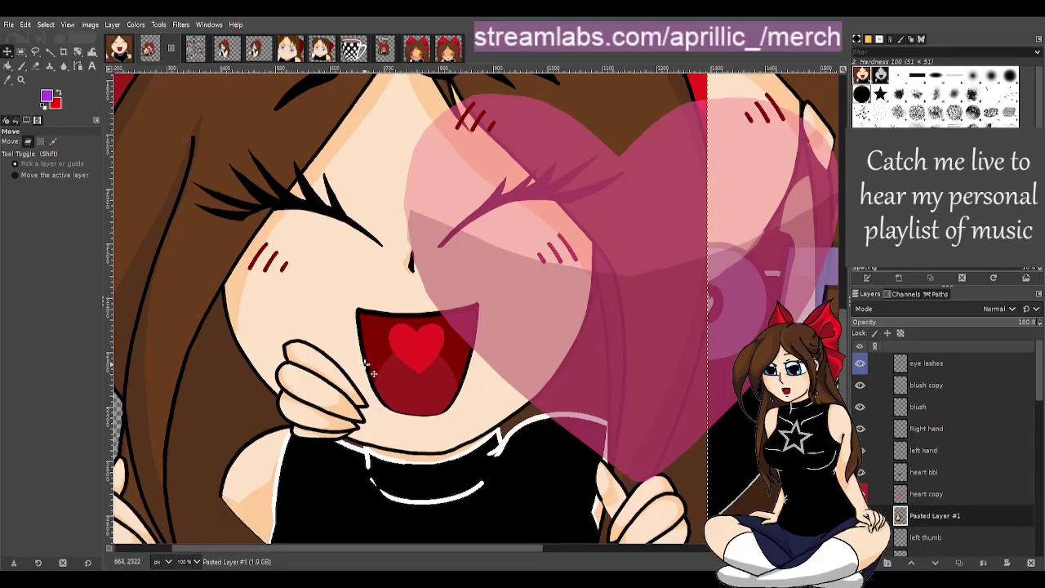
{"action": "scroll", "coordinate": [461, 323], "scroll_direction": "down", "scroll_amount": 1}
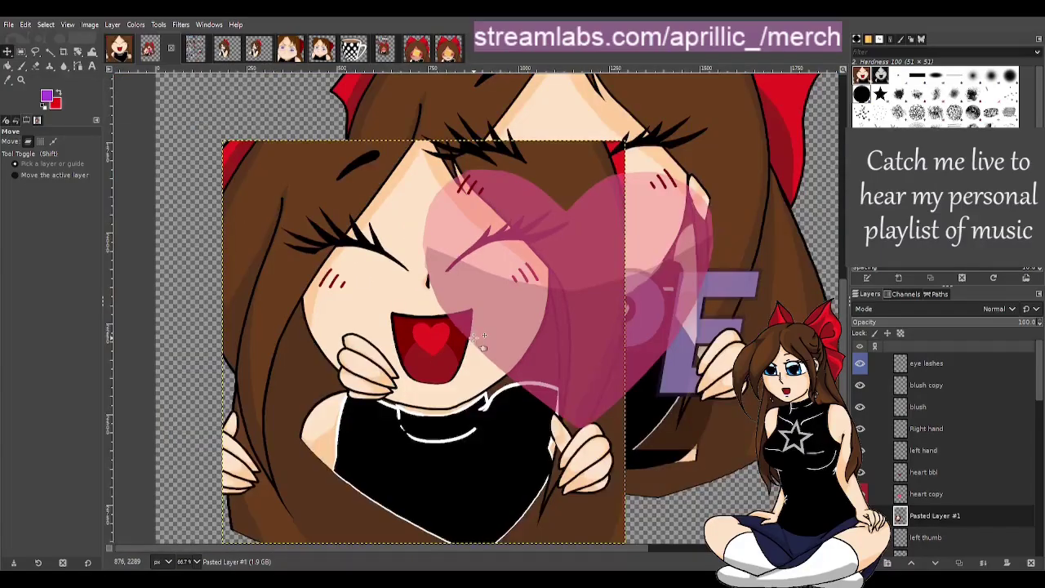
{"action": "scroll", "coordinate": [473, 330], "scroll_direction": "down", "scroll_amount": 1}
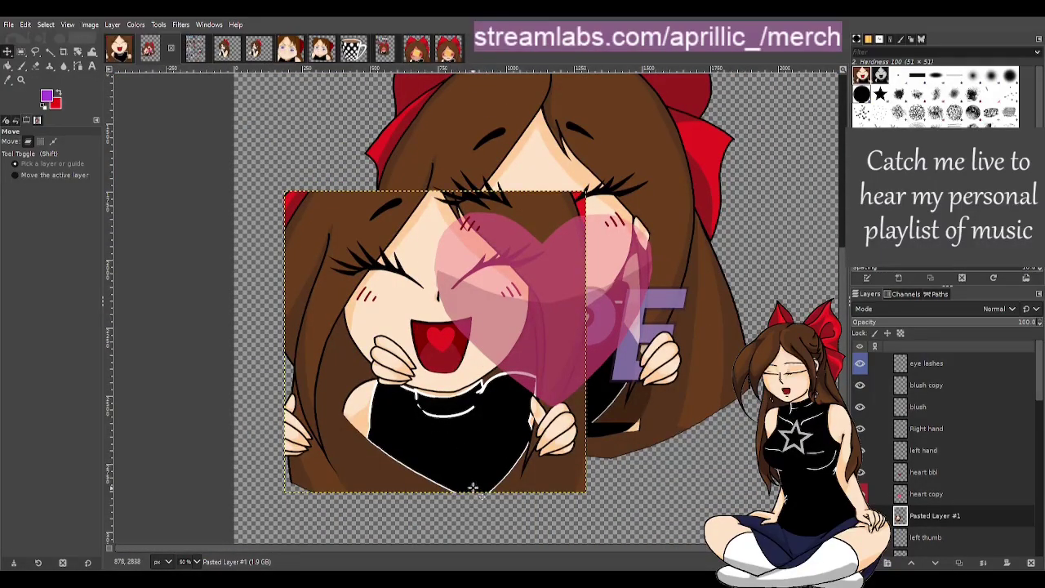
{"action": "left_click_drag", "start_coordinate": [435, 465], "coordinate": [539, 389]}
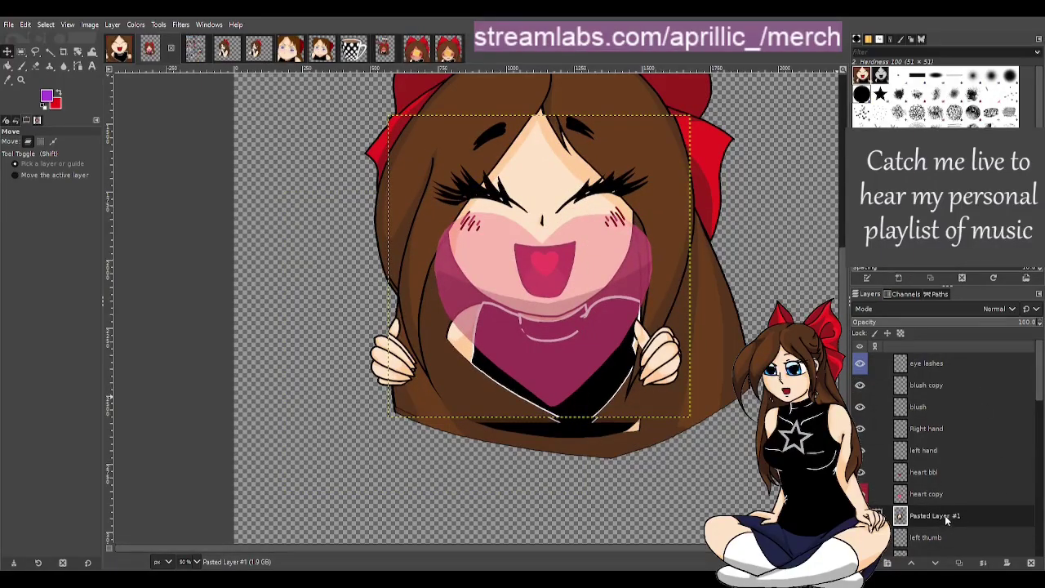
Raise the pasted emote layer above Right hand, reduce its opacity to 38.5, and shift it slightly to refine its alignment.
{"action": "left_click_drag", "start_coordinate": [947, 519], "coordinate": [950, 430]}
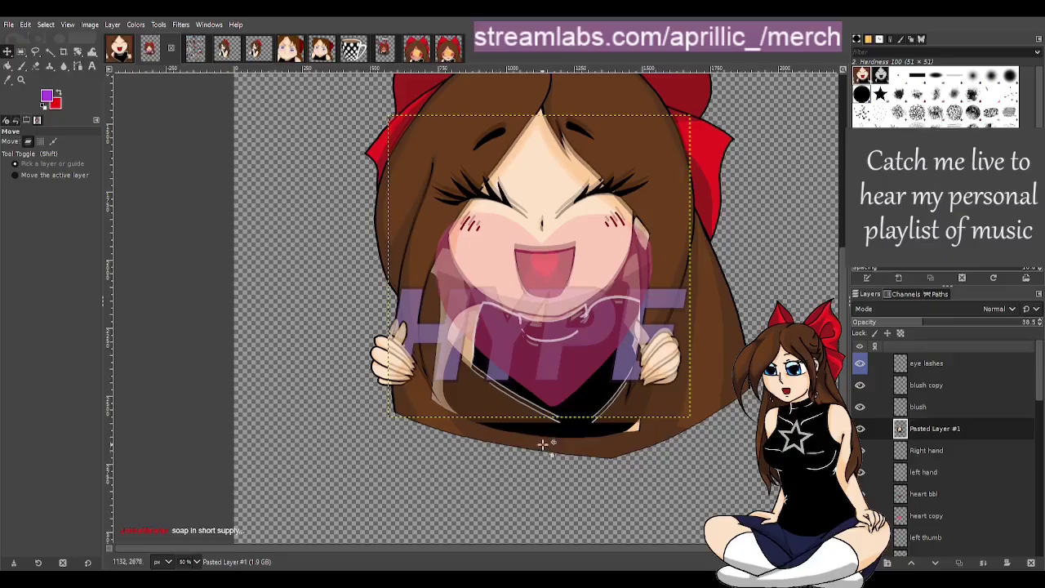
{"action": "scroll", "coordinate": [576, 429], "scroll_direction": "up", "scroll_amount": 2}
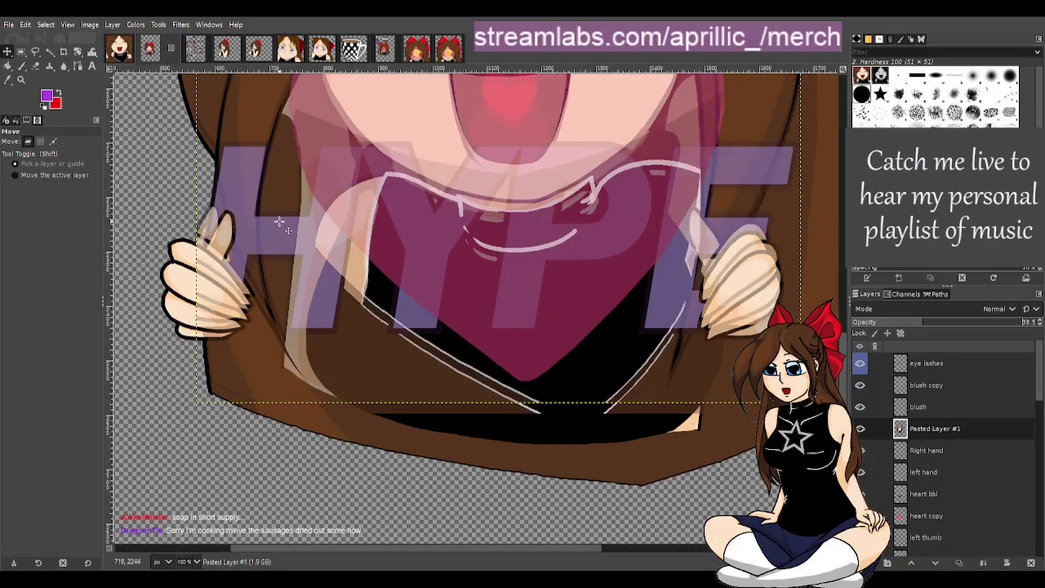
{"action": "left_click_drag", "start_coordinate": [255, 289], "coordinate": [281, 308]}
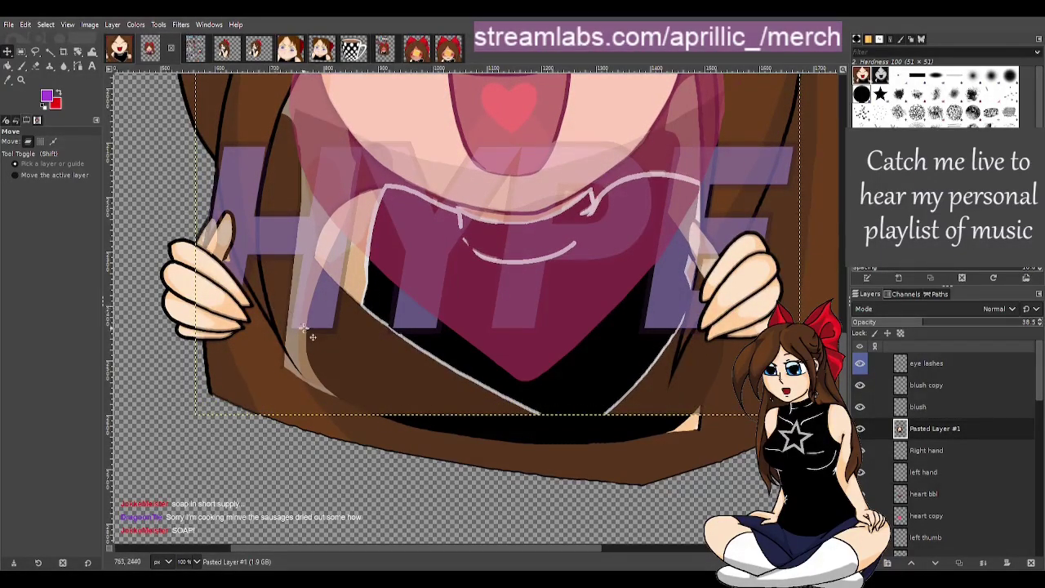
Examine how the semi-transparent emote layer matches the drawing around the left hand, thumb, hair and lower edge.
{"action": "scroll", "coordinate": [280, 266], "scroll_direction": "up", "scroll_amount": 4}
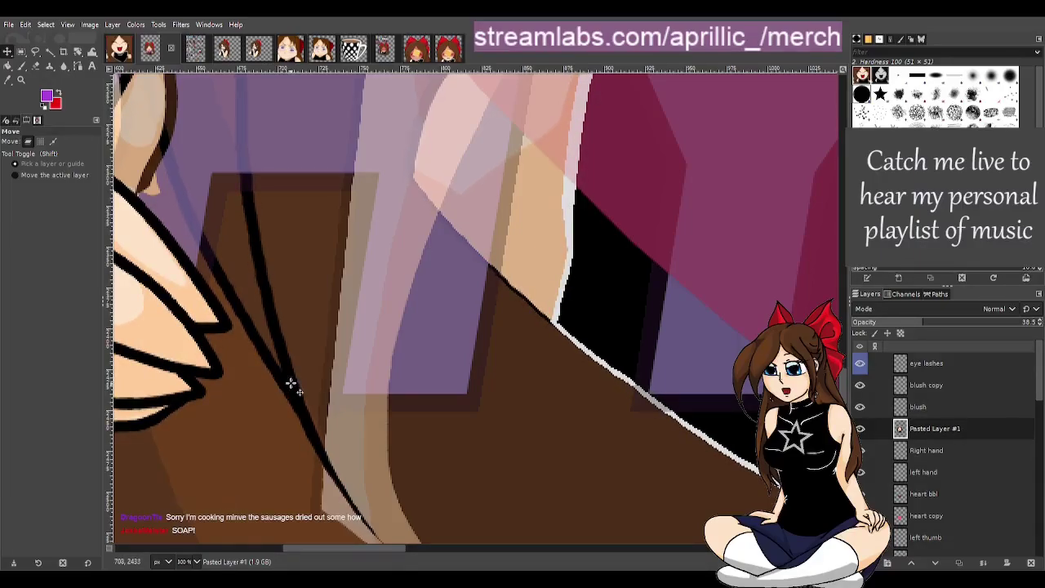
{"action": "scroll", "coordinate": [475, 445], "scroll_direction": "down", "scroll_amount": 5}
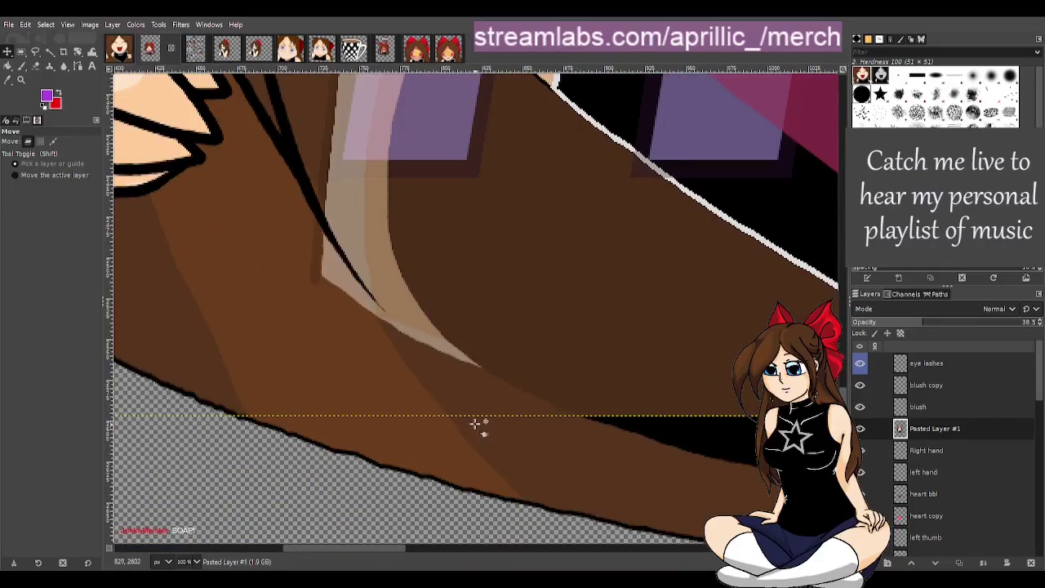
{"action": "scroll", "coordinate": [481, 419], "scroll_direction": "down", "scroll_amount": 2, "text": "ctrl"}
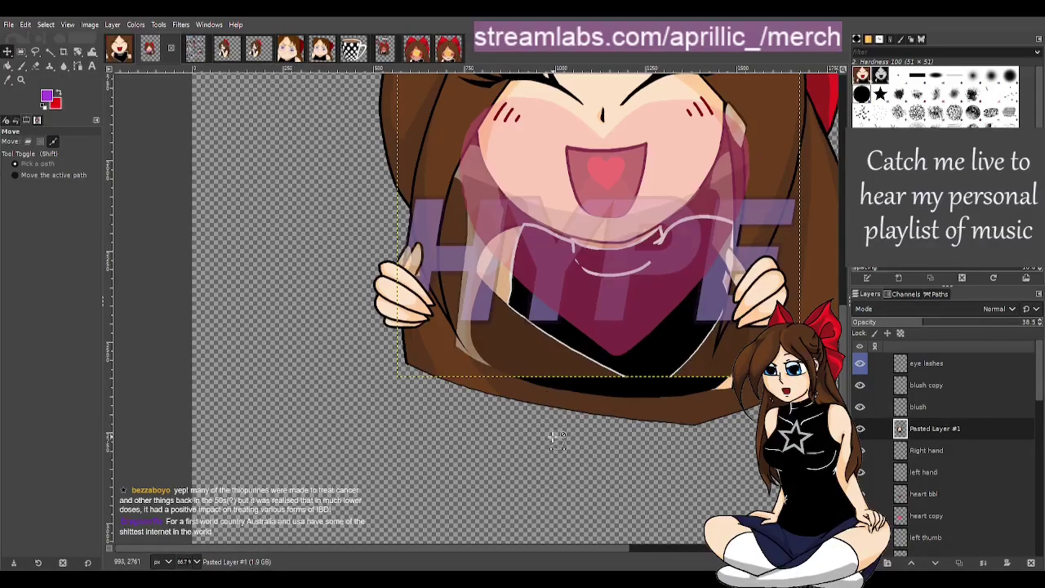
{"action": "scroll", "coordinate": [367, 214], "scroll_direction": "up", "scroll_amount": 1}
{"action": "scroll", "coordinate": [212, 267], "scroll_direction": "up", "scroll_amount": 1}
{"action": "scroll", "coordinate": [143, 219], "scroll_direction": "up", "scroll_amount": 2}
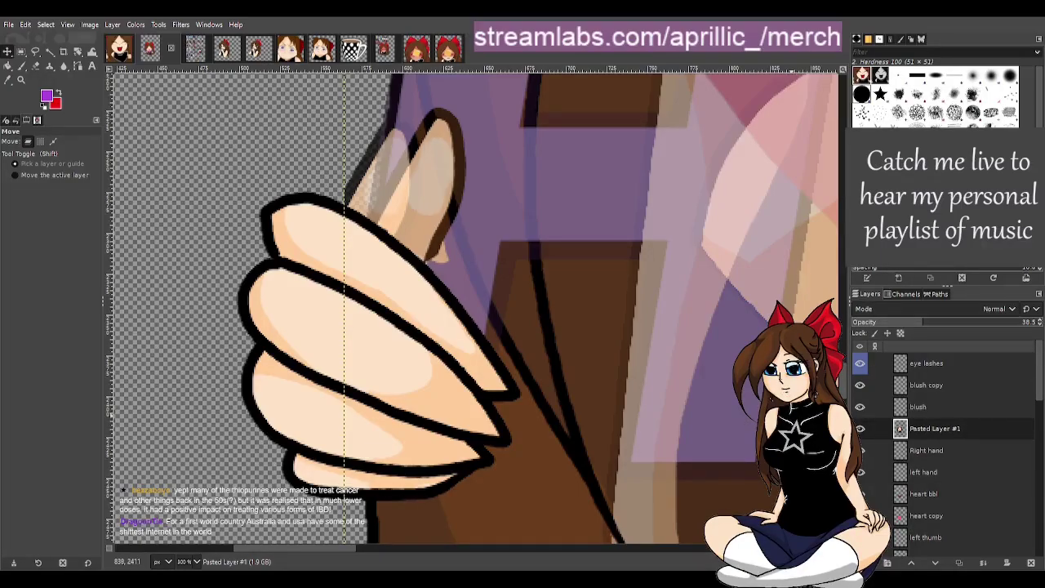
Lower Pasted Layer #1 in the layer stack so that it sits directly beneath Right thumb.
{"action": "scroll", "coordinate": [945, 493], "scroll_direction": "down", "scroll_amount": 1}
{"action": "left_click", "coordinate": [933, 509]}
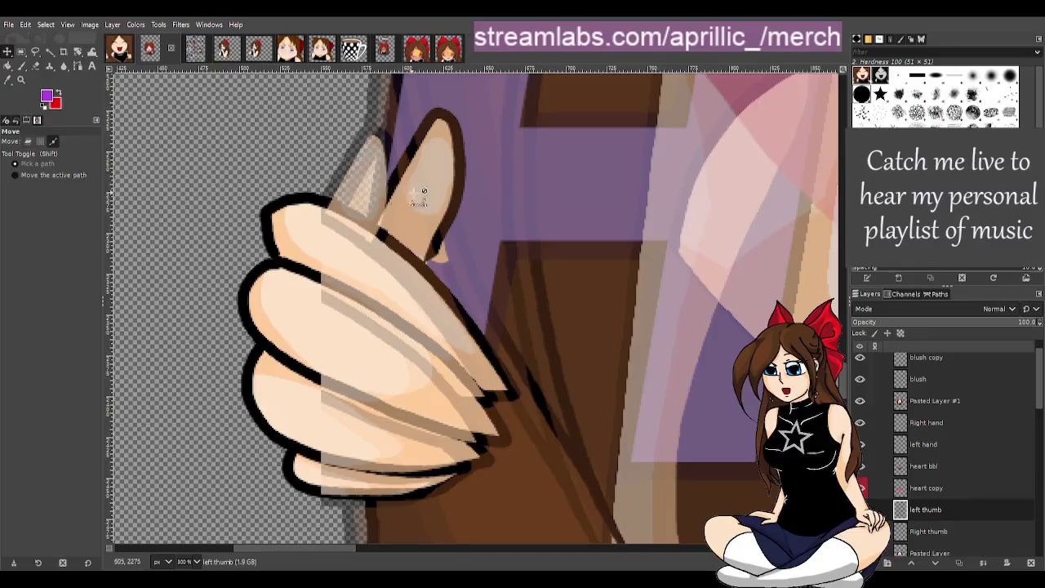
{"action": "left_click", "coordinate": [934, 399]}
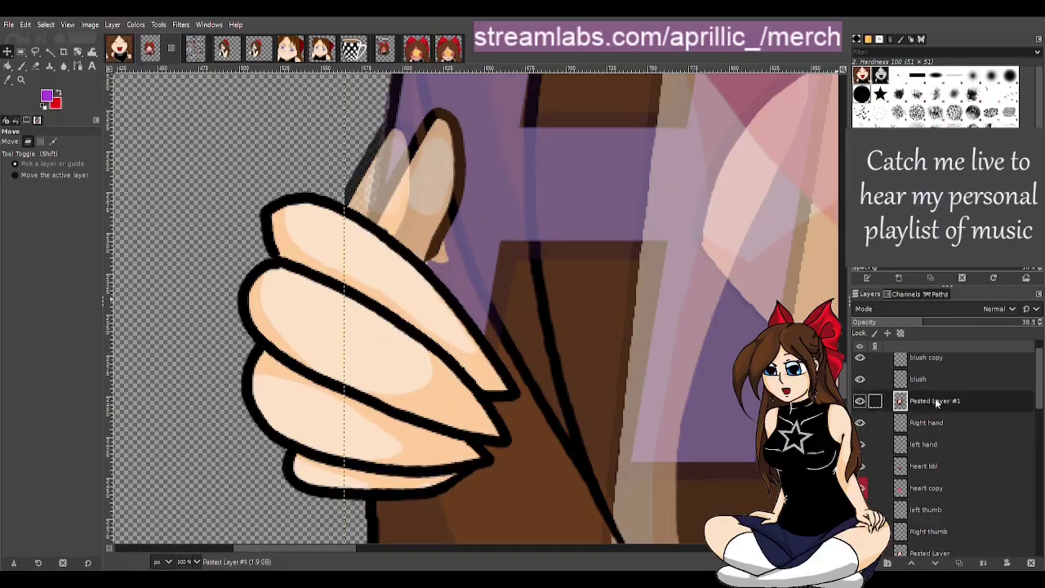
{"action": "left_click_drag", "start_coordinate": [935, 400], "coordinate": [928, 537]}
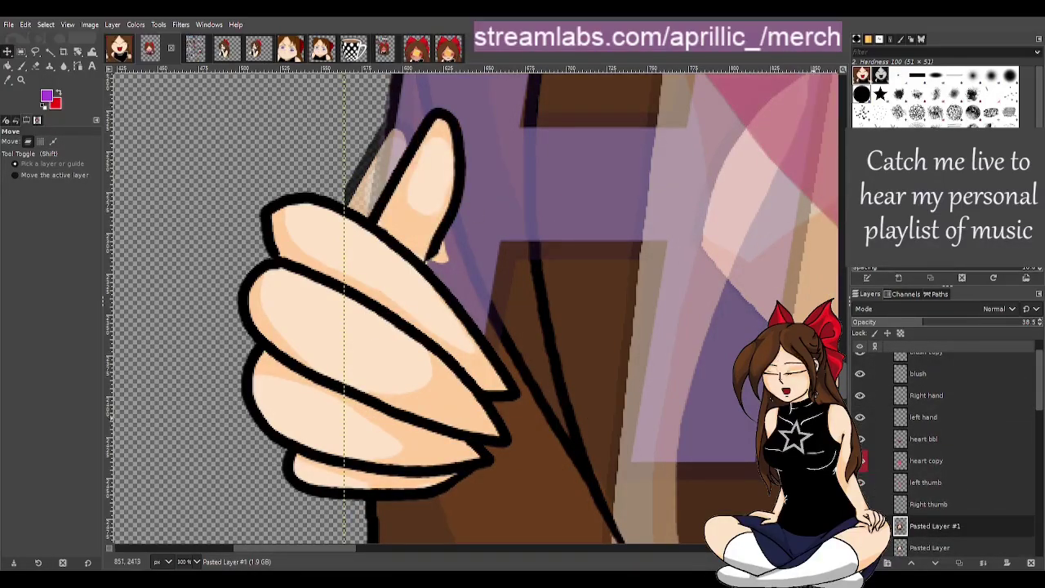
Move the left thumb layer onto the reference thumb, reducing its opacity to 47.6 for fine alignment and restoring it to 100.
{"action": "left_click", "coordinate": [935, 484]}
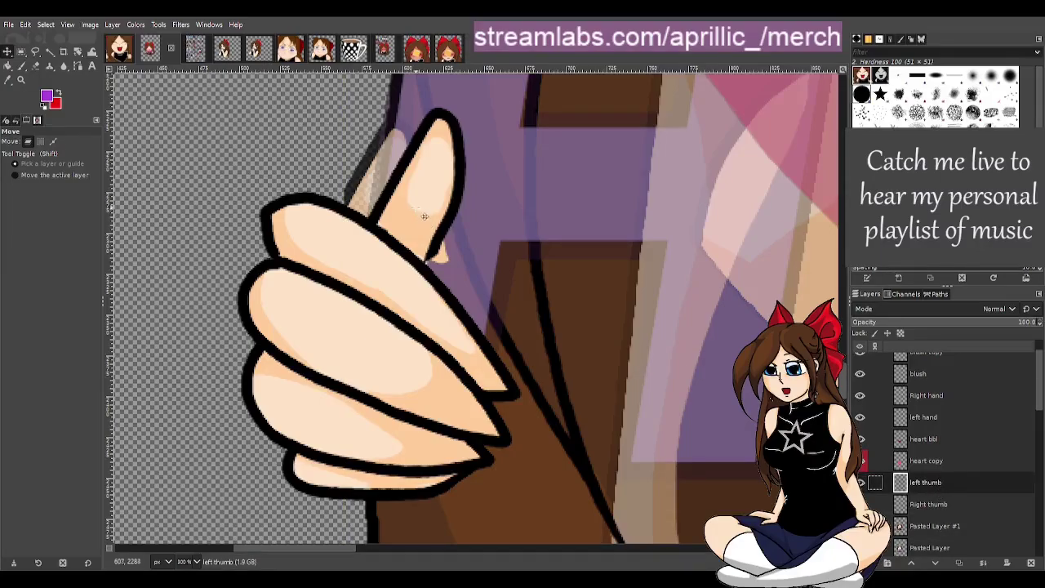
{"action": "left_click_drag", "start_coordinate": [424, 217], "coordinate": [378, 218]}
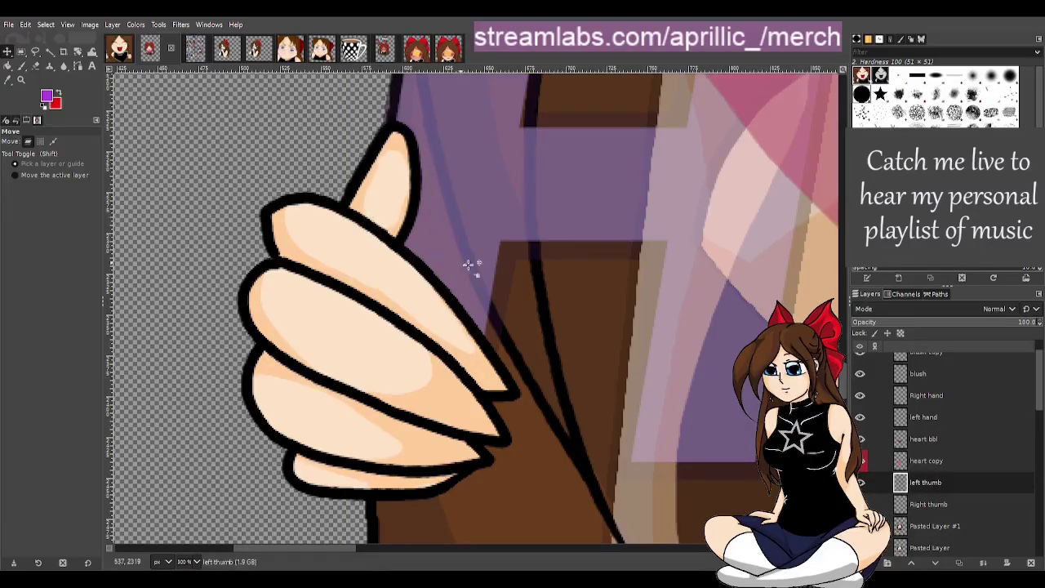
{"action": "left_click", "coordinate": [939, 322]}
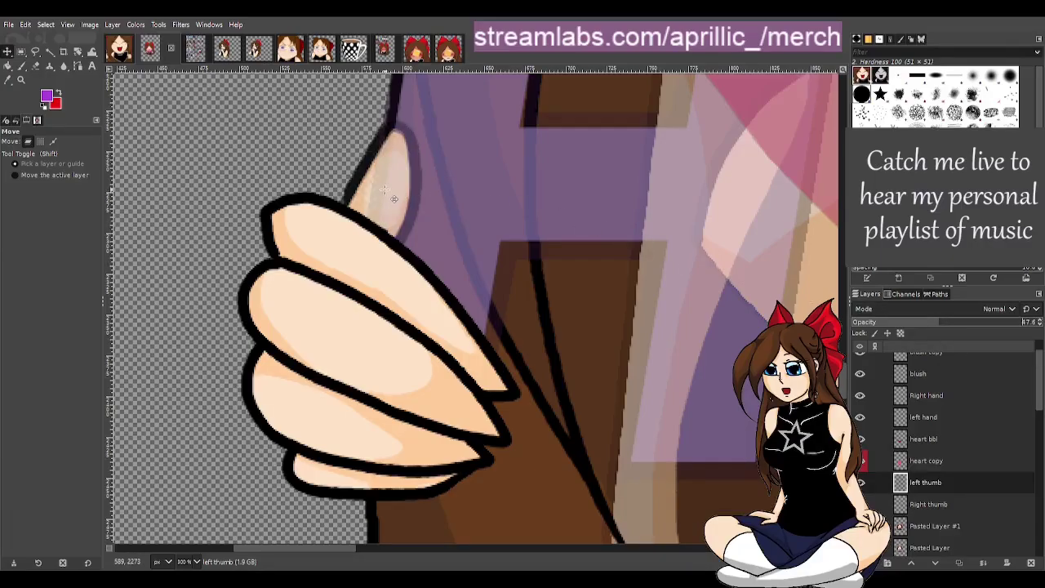
{"action": "left_click_drag", "start_coordinate": [394, 198], "coordinate": [395, 197]}
{"action": "key", "text": "Right"}
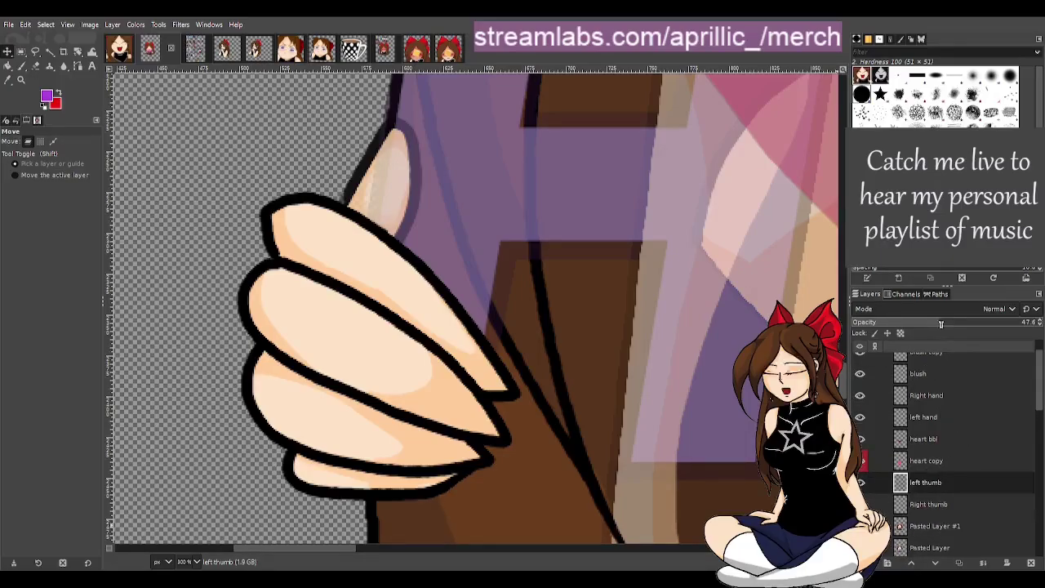
{"action": "left_click_drag", "start_coordinate": [944, 321], "coordinate": [1037, 322]}
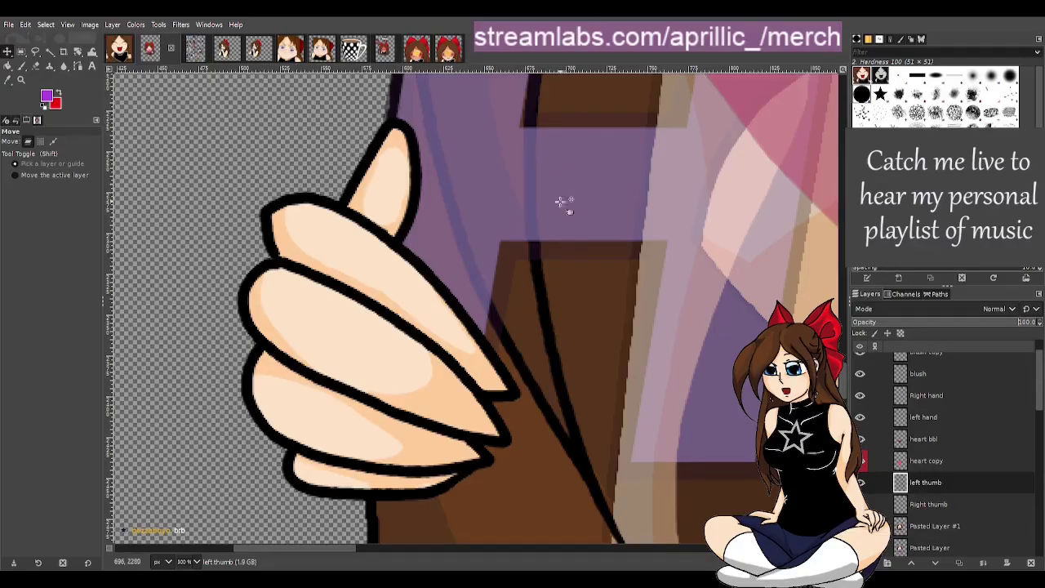
Move the Right thumb layer down from beside the face onto the reference thumb at the right hand.
{"action": "scroll", "coordinate": [608, 474], "scroll_direction": "down", "scroll_amount": 1}
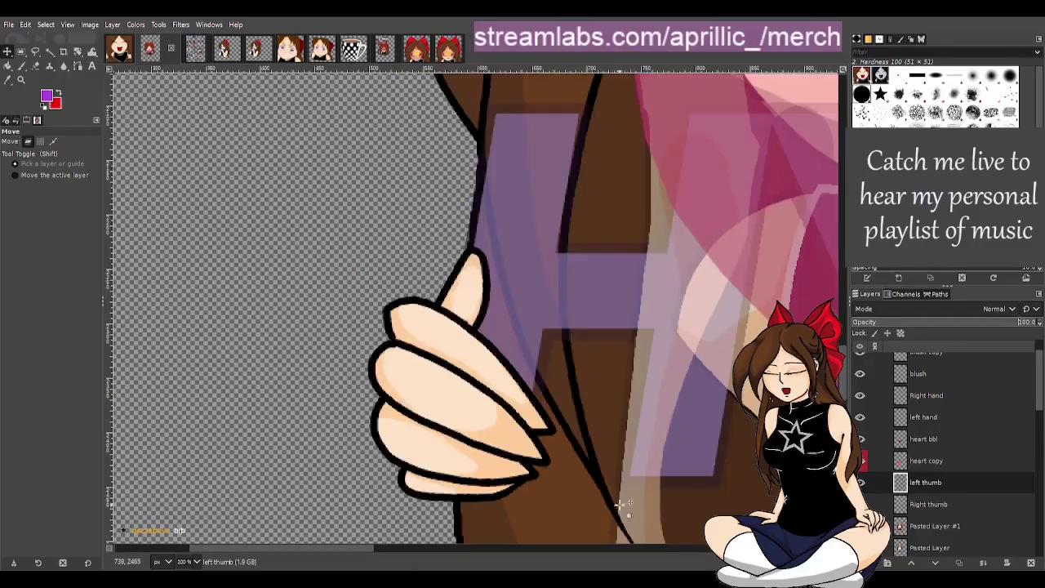
{"action": "scroll", "coordinate": [571, 523], "scroll_direction": "down", "scroll_amount": 1}
{"action": "left_click_drag", "start_coordinate": [361, 544], "coordinate": [640, 566]}
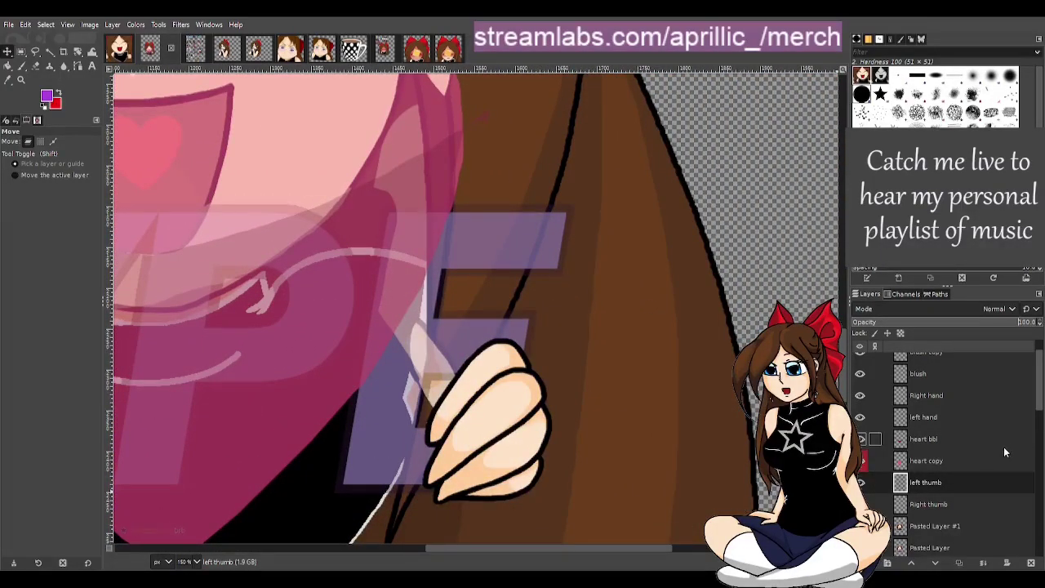
{"action": "left_click", "coordinate": [918, 504]}
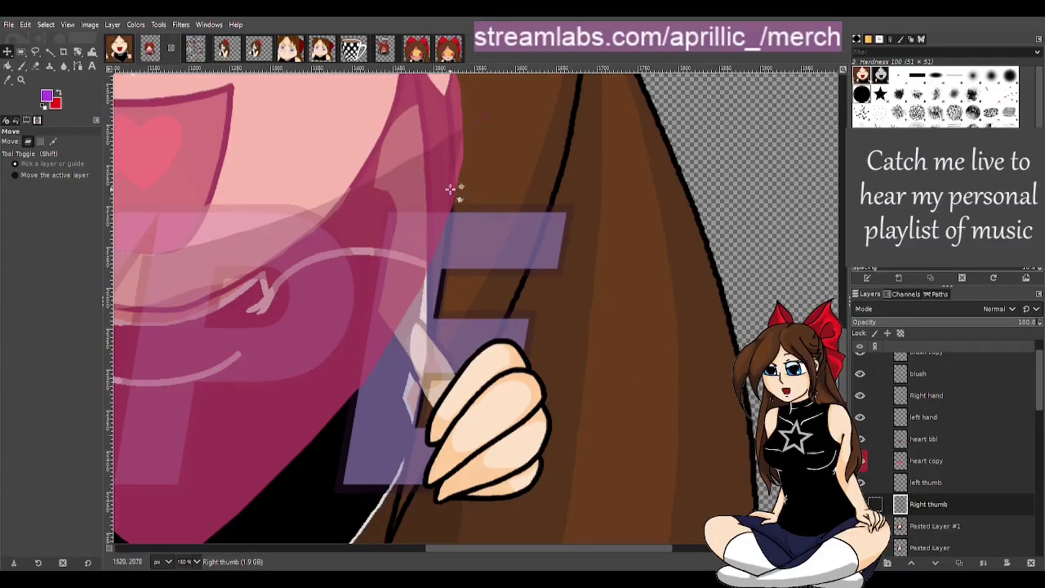
{"action": "scroll", "coordinate": [513, 243], "scroll_direction": "down", "scroll_amount": 1, "text": "ctrl"}
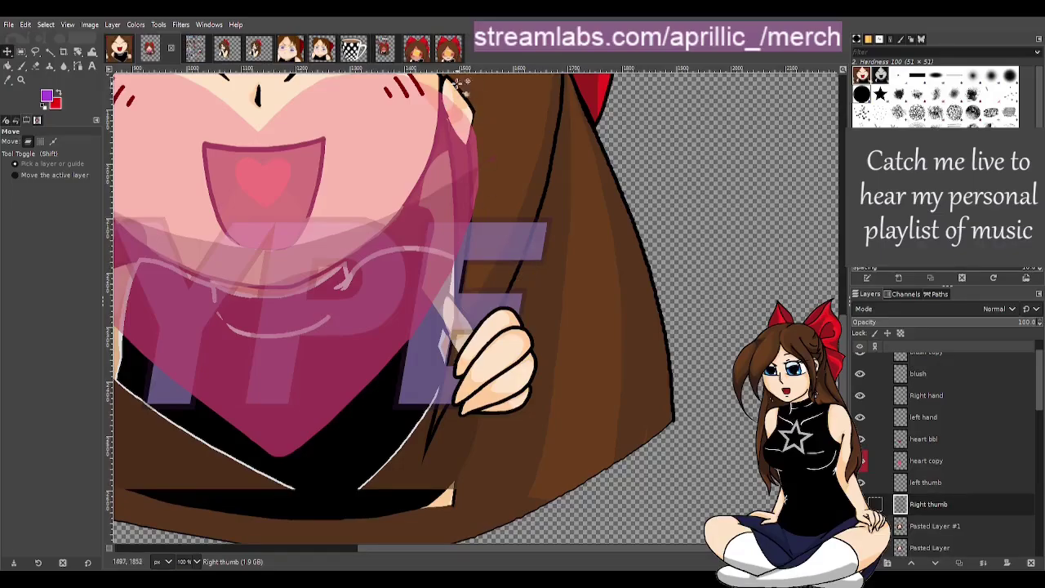
{"action": "left_click_drag", "start_coordinate": [457, 103], "coordinate": [467, 320]}
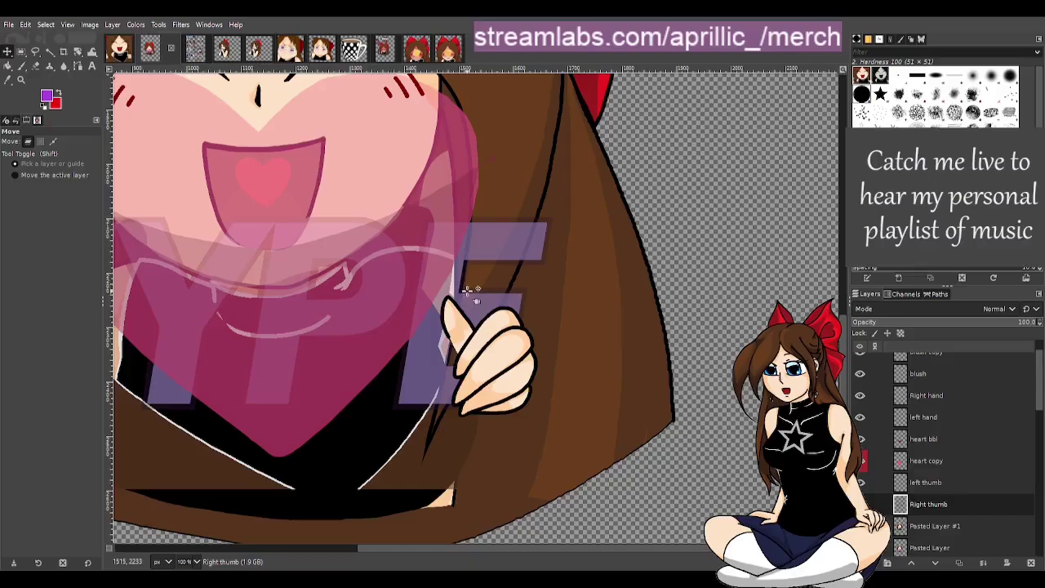
Fine-tune the Right thumb layer's position so that its base tucks neatly behind the fingers of the right hand.
{"action": "scroll", "coordinate": [455, 325], "scroll_direction": "up", "scroll_amount": 2}
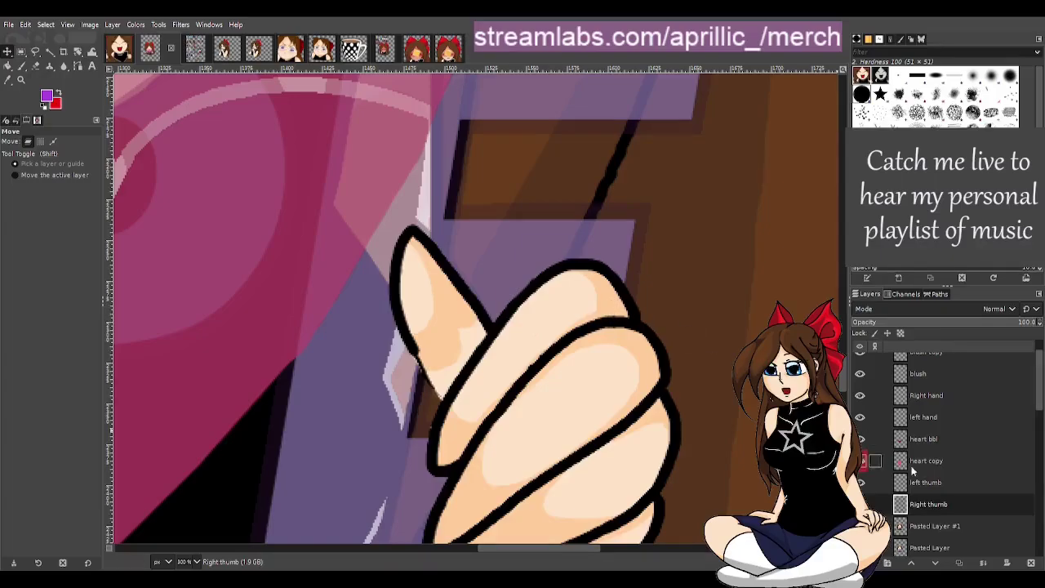
{"action": "left_click", "coordinate": [955, 526]}
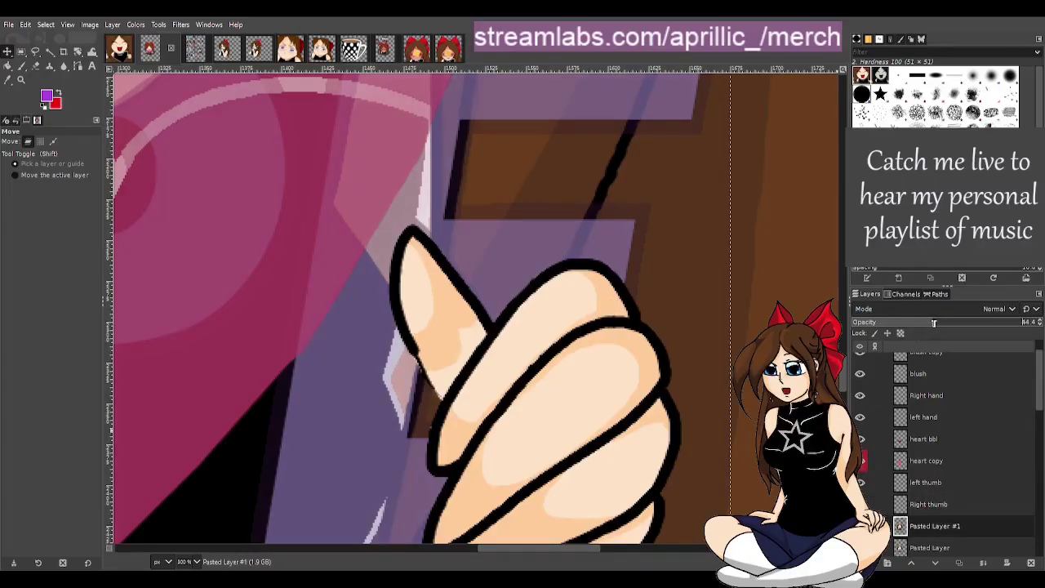
{"action": "left_click", "coordinate": [949, 504]}
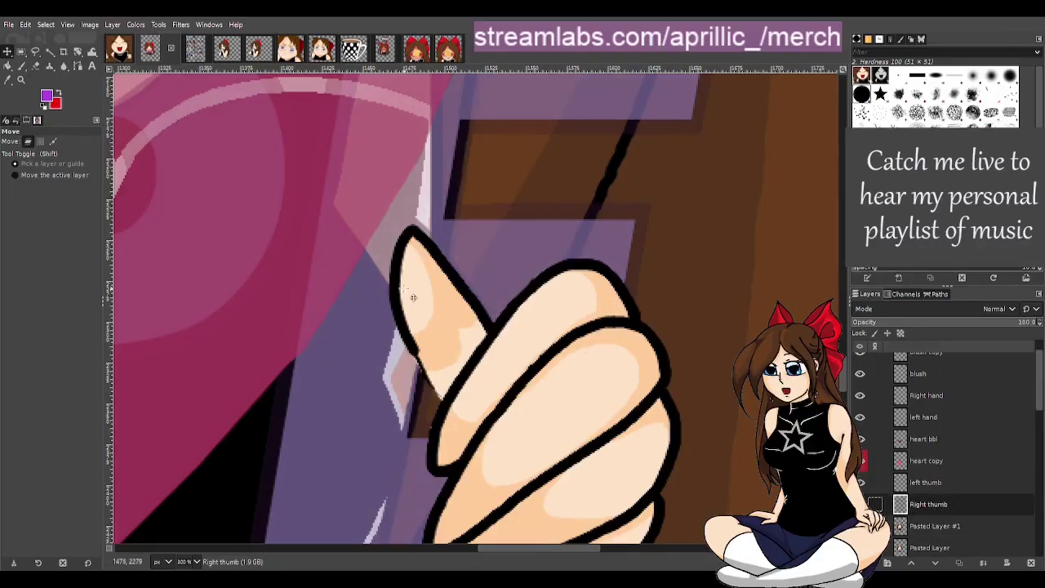
{"action": "left_click_drag", "start_coordinate": [413, 298], "coordinate": [438, 317]}
{"action": "left_click_drag", "start_coordinate": [429, 307], "coordinate": [431, 307]}
{"action": "key", "text": "Right"}
{"action": "key", "text": "Right"}
{"action": "key", "text": "Right"}
{"action": "key", "text": "Right"}
{"action": "key", "text": "Right"}
{"action": "key", "text": "Right"}
{"action": "key", "text": "Right"}
{"action": "key", "text": "Right"}
{"action": "key", "text": "Right"}
{"action": "key", "text": "Right"}
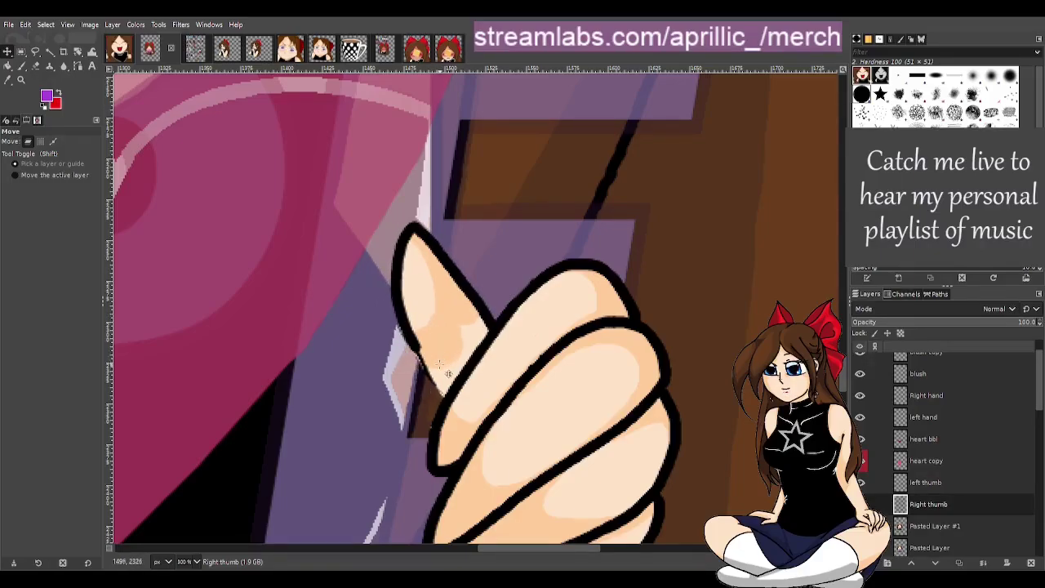
{"action": "left_click_drag", "start_coordinate": [464, 372], "coordinate": [454, 329]}
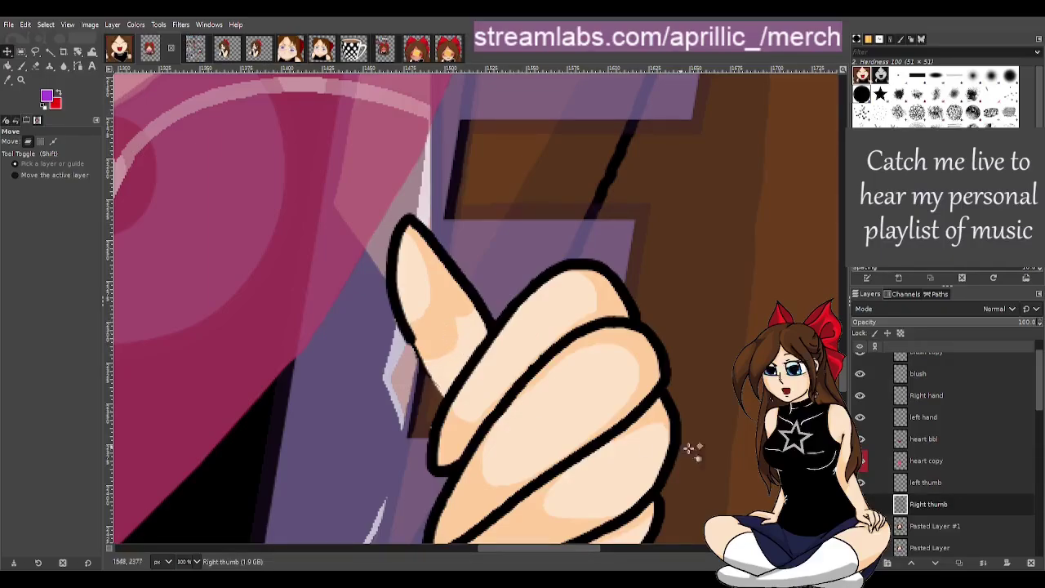
Set Pasted Layer #1's opacity to 70.3 and make left thumb the active layer.
{"action": "left_click", "coordinate": [942, 527]}
{"action": "left_click", "coordinate": [982, 325]}
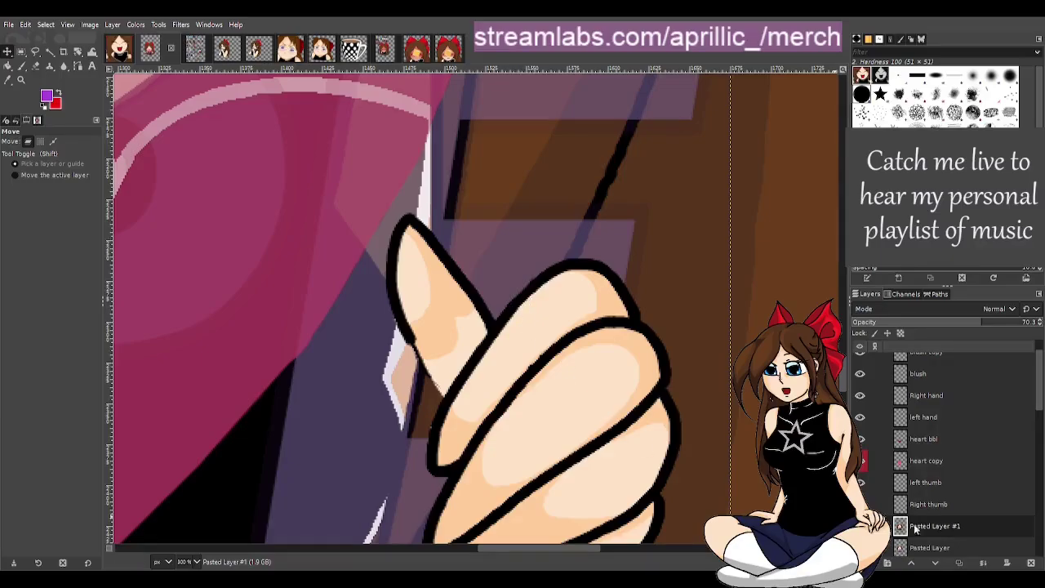
{"action": "left_click", "coordinate": [958, 506]}
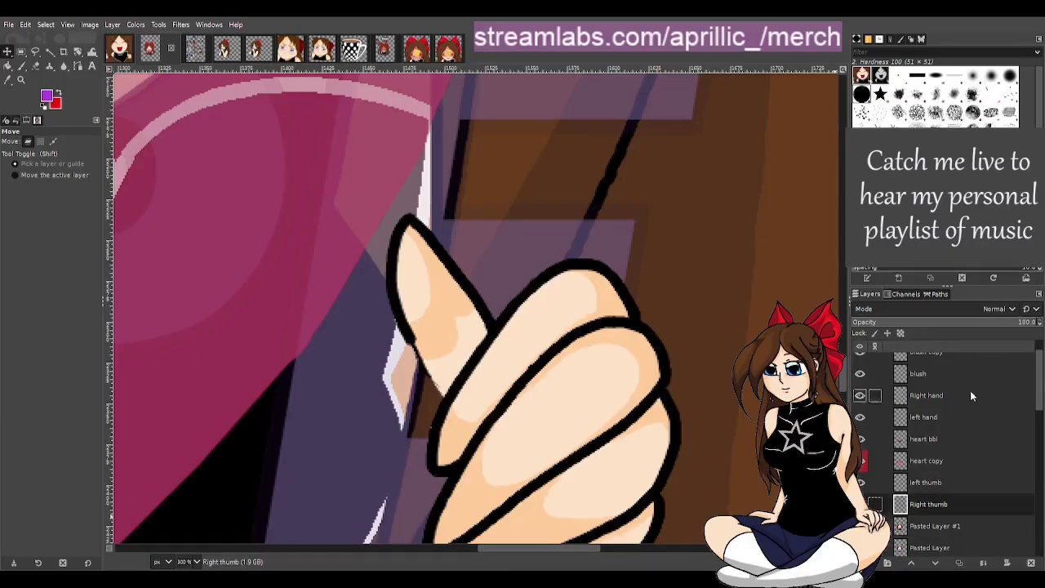
{"action": "left_click", "coordinate": [925, 482]}
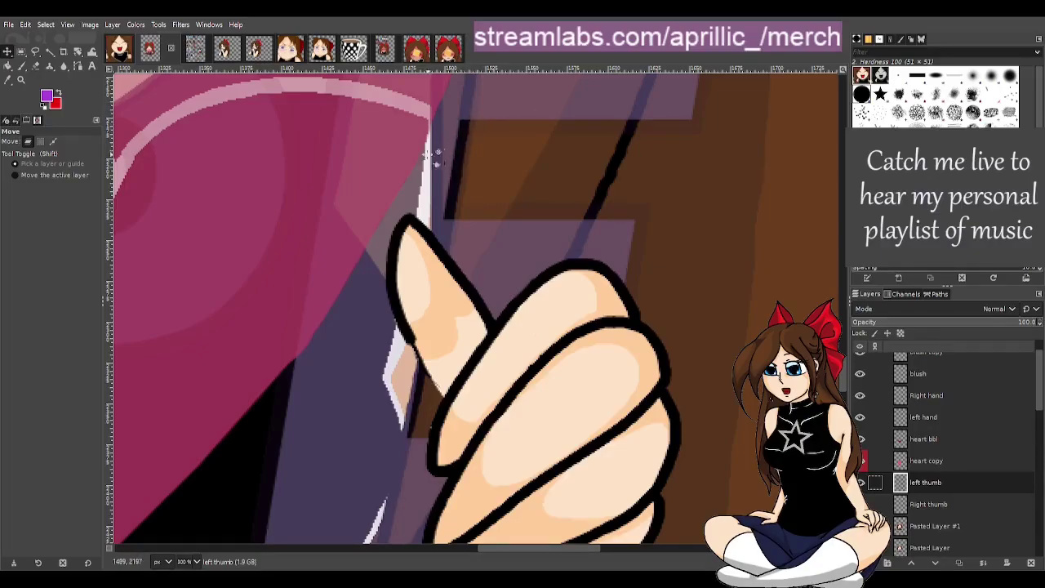
Examine both repositioned thumbs, the heart and the body against the reference across the whole drawing.
{"action": "scroll", "coordinate": [277, 267], "scroll_direction": "down", "scroll_amount": 2}
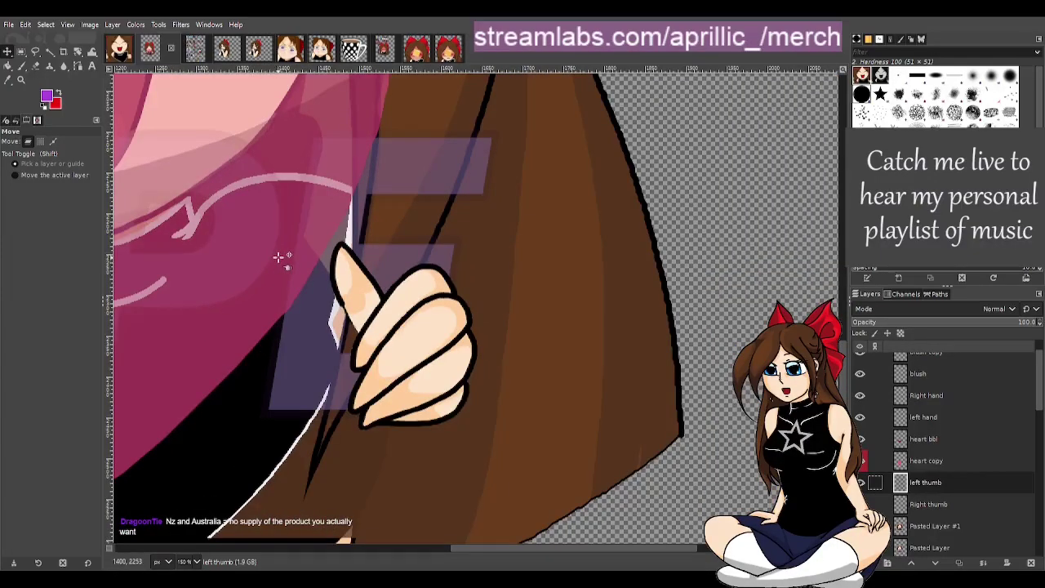
{"action": "scroll", "coordinate": [280, 258], "scroll_direction": "down", "scroll_amount": 1}
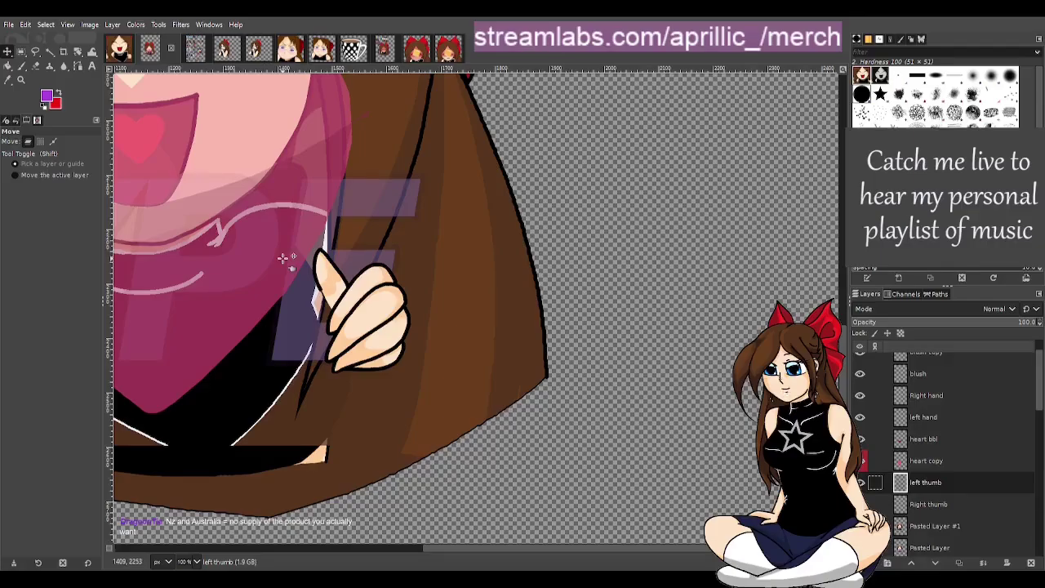
{"action": "left_click_drag", "start_coordinate": [533, 549], "coordinate": [337, 548]}
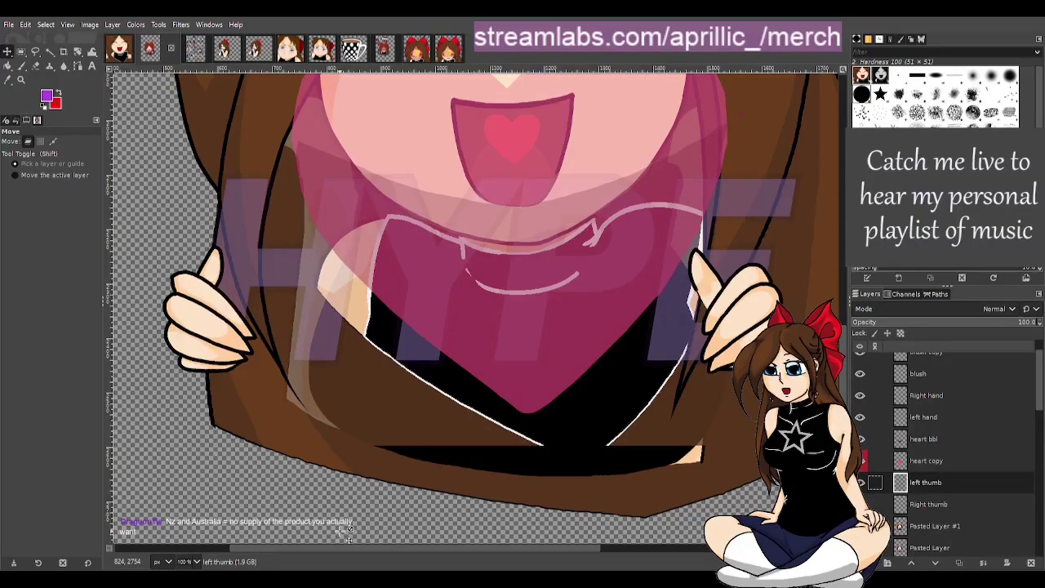
{"action": "left_click_drag", "start_coordinate": [438, 547], "coordinate": [460, 547]}
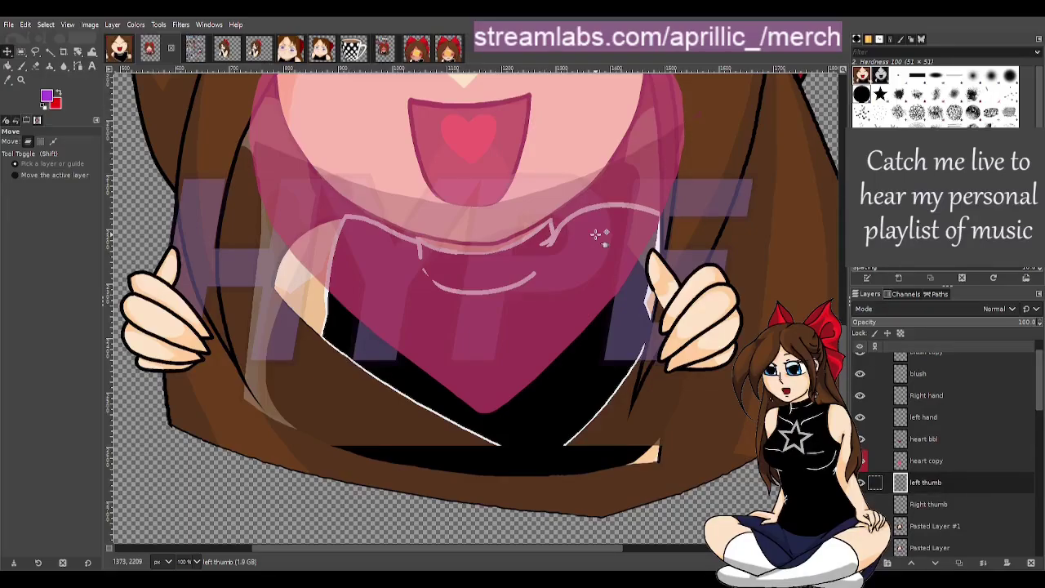
{"action": "scroll", "coordinate": [471, 137], "scroll_direction": "down", "scroll_amount": 1}
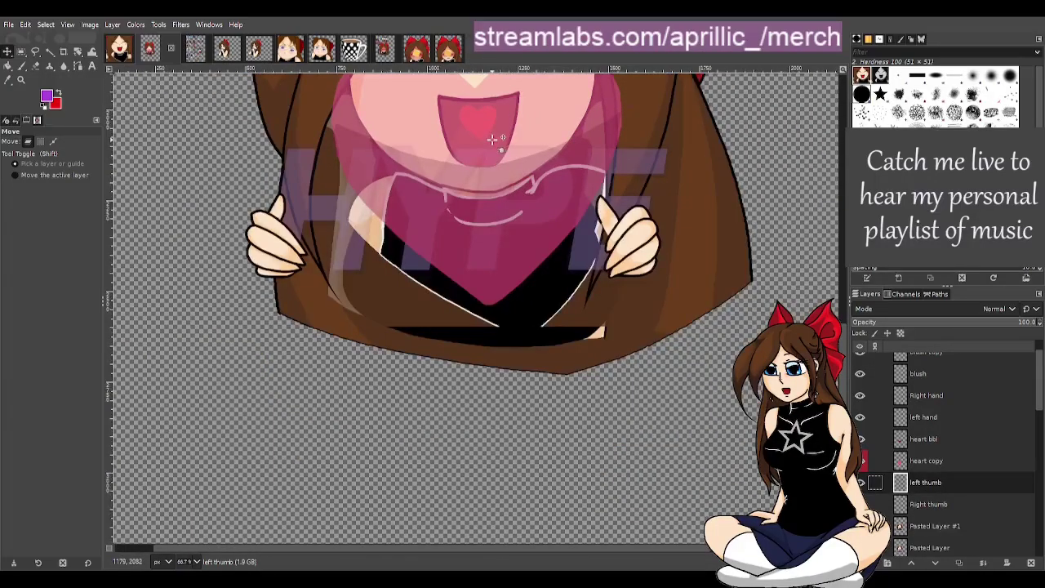
{"action": "scroll", "coordinate": [544, 287], "scroll_direction": "down", "scroll_amount": 1}
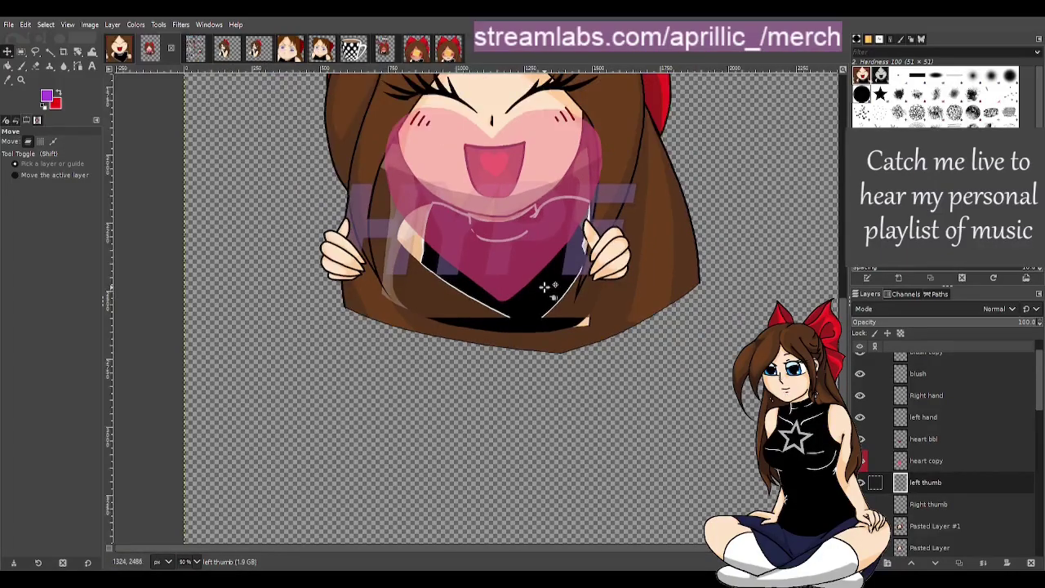
{"action": "scroll", "coordinate": [576, 285], "scroll_direction": "up", "scroll_amount": 3}
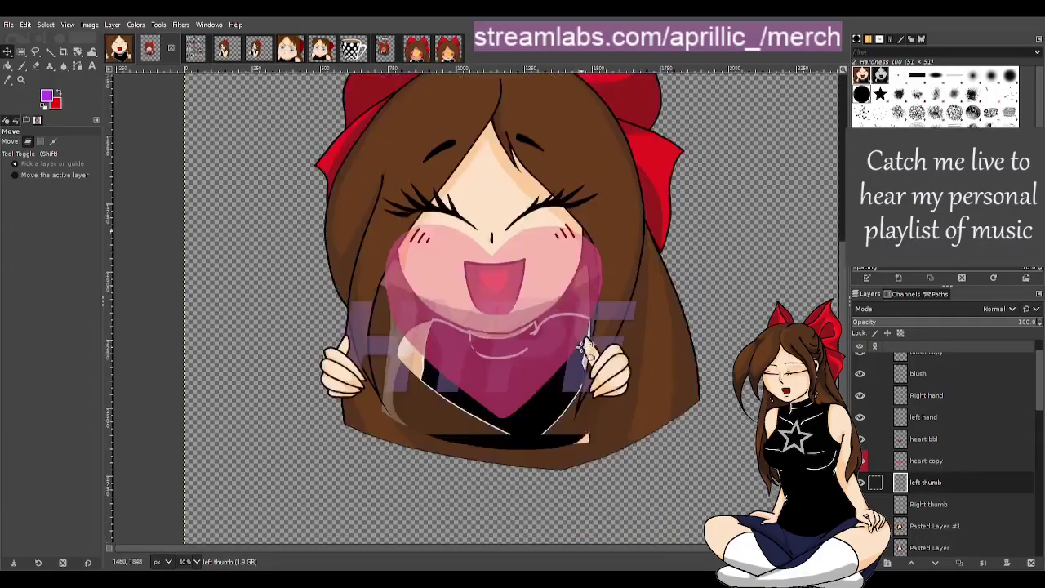
Hide the older Pasted Layer that shows the HYPE lettering, leaving Pasted Layer #1 visible as the reference.
{"action": "scroll", "coordinate": [948, 494], "scroll_direction": "down", "scroll_amount": 2}
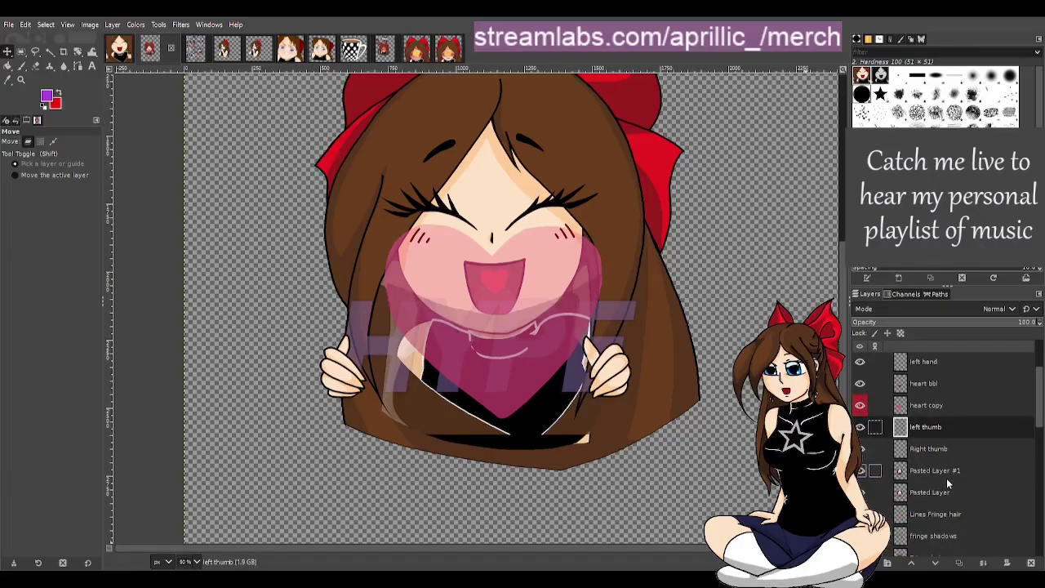
{"action": "scroll", "coordinate": [946, 479], "scroll_direction": "down", "scroll_amount": 2}
{"action": "scroll", "coordinate": [946, 476], "scroll_direction": "down", "scroll_amount": 5}
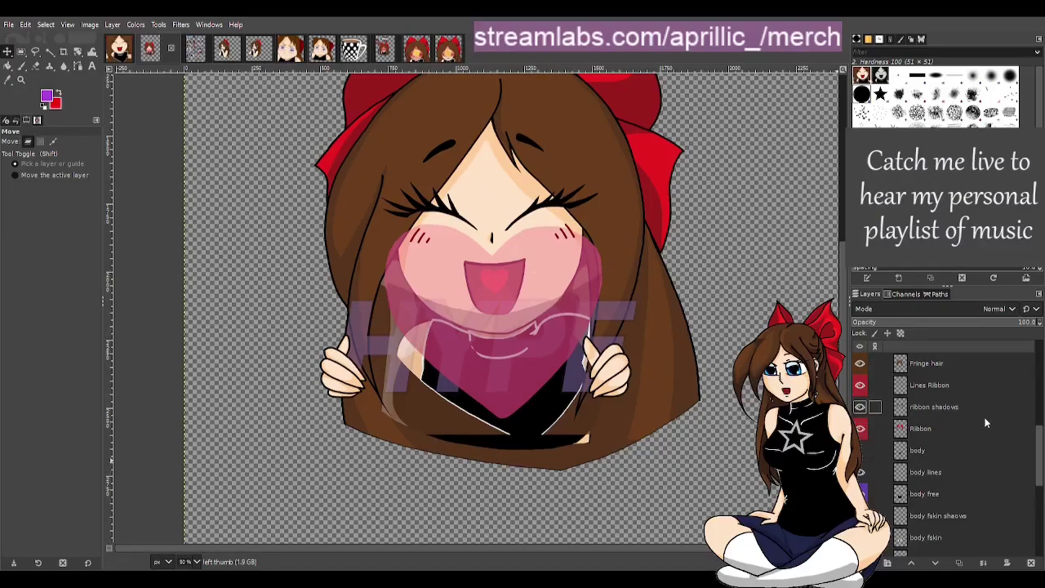
{"action": "scroll", "coordinate": [982, 418], "scroll_direction": "up", "scroll_amount": 3}
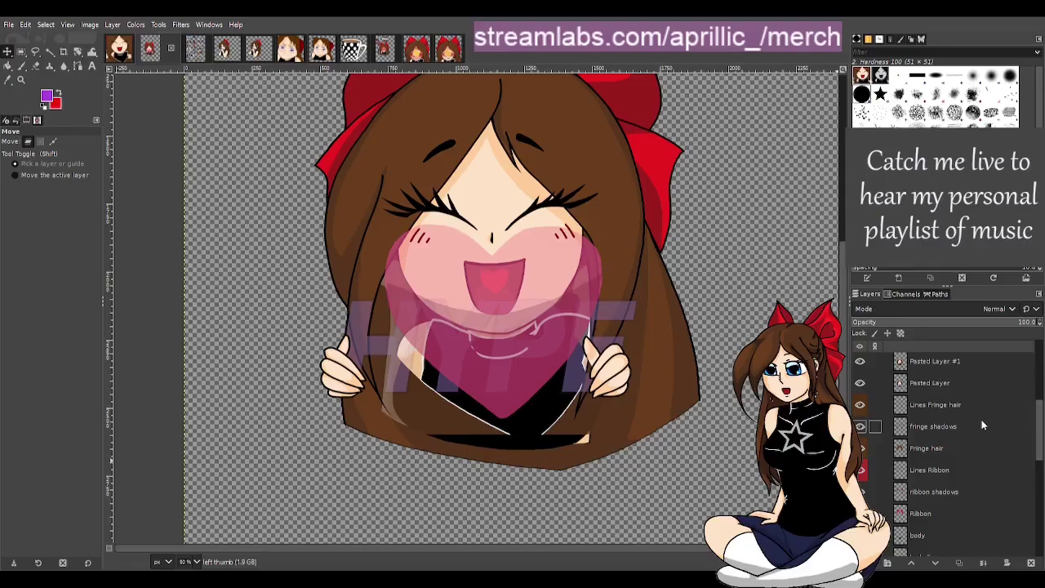
{"action": "scroll", "coordinate": [981, 419], "scroll_direction": "up", "scroll_amount": 5}
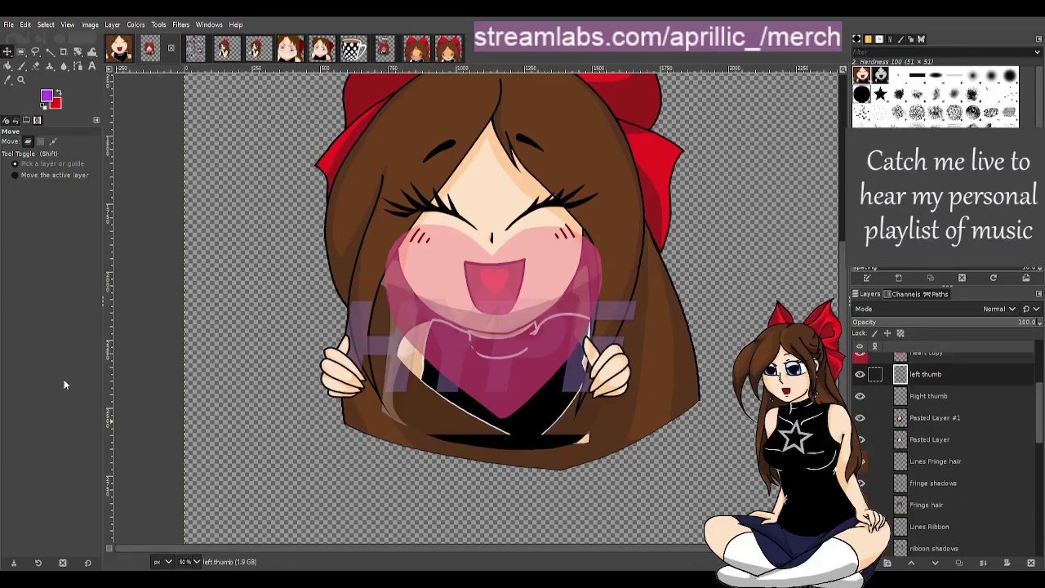
{"action": "left_click", "coordinate": [860, 440]}
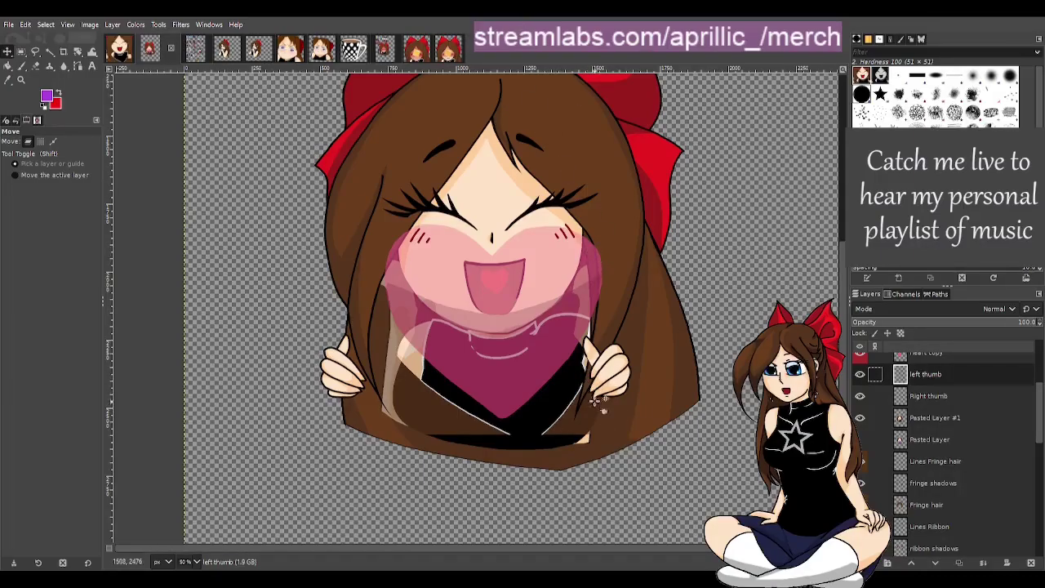
{"action": "scroll", "coordinate": [570, 426], "scroll_direction": "up", "scroll_amount": 1}
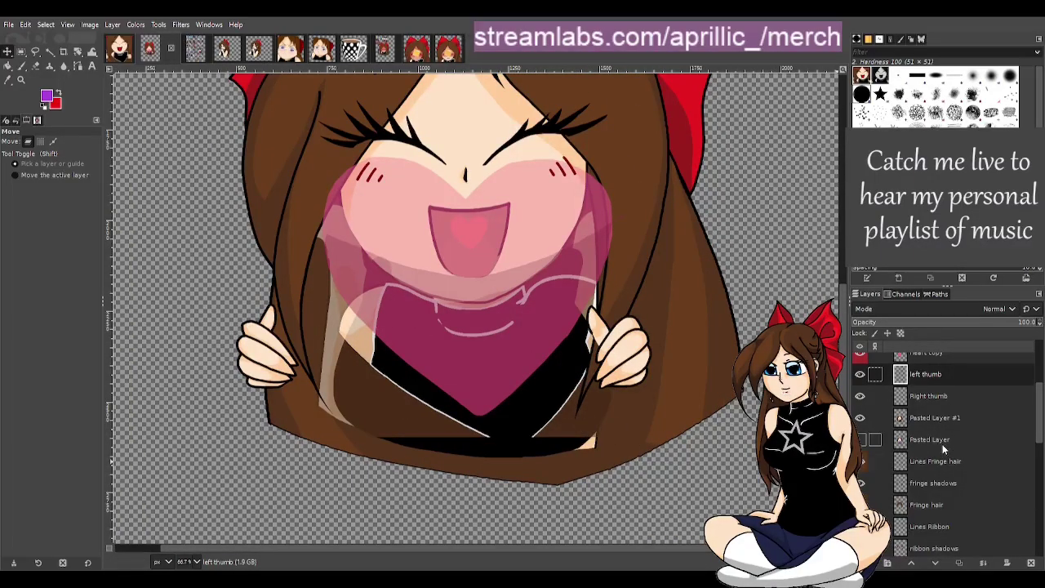
{"action": "scroll", "coordinate": [944, 460], "scroll_direction": "down", "scroll_amount": 2}
{"action": "scroll", "coordinate": [943, 456], "scroll_direction": "down", "scroll_amount": 2}
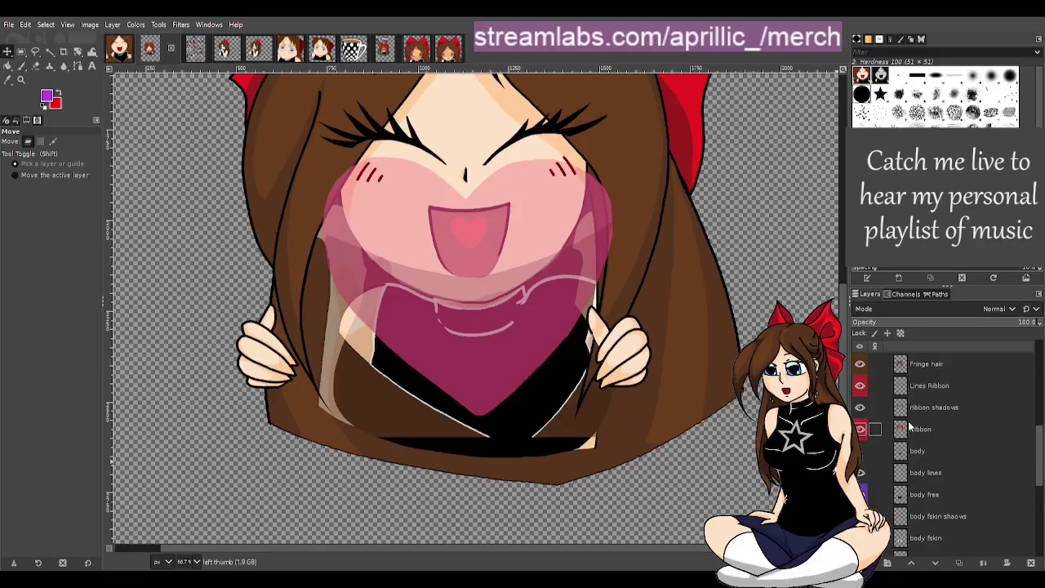
{"action": "scroll", "coordinate": [939, 429], "scroll_direction": "up", "scroll_amount": 3}
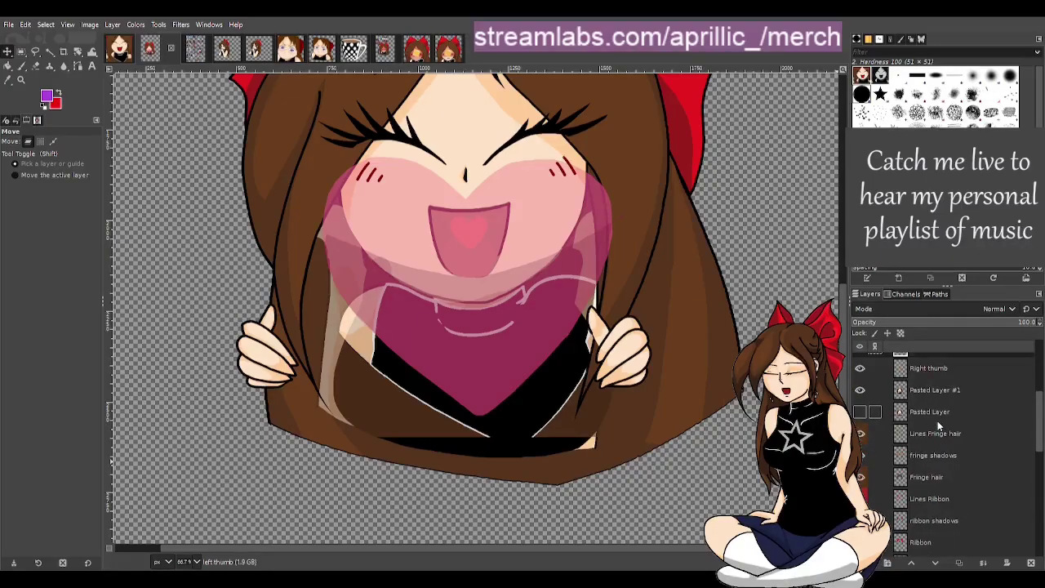
{"action": "scroll", "coordinate": [971, 404], "scroll_direction": "up", "scroll_amount": 4}
{"action": "left_click", "coordinate": [923, 410]}
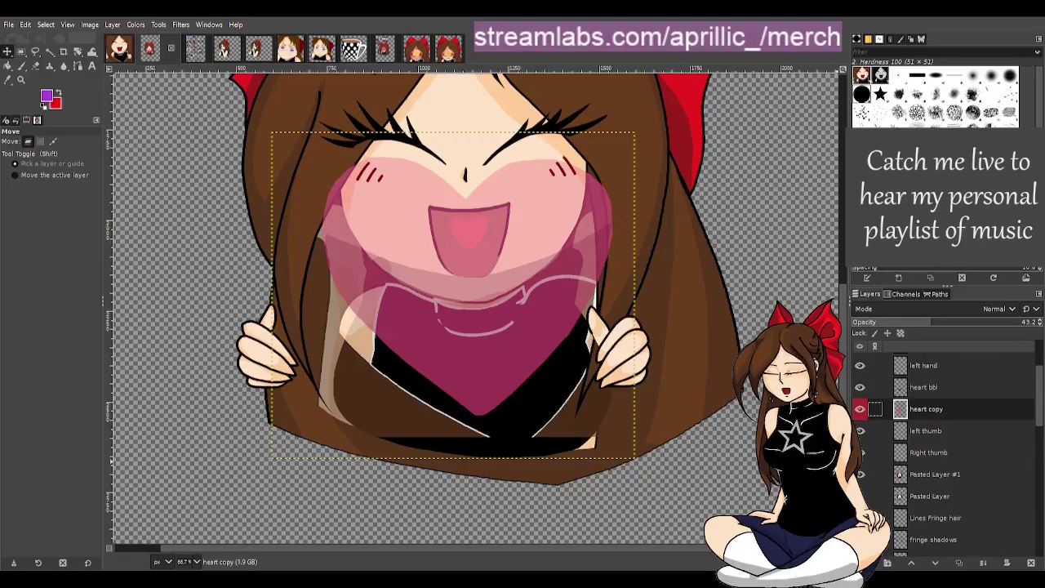
{"action": "key", "text": "Delete"}
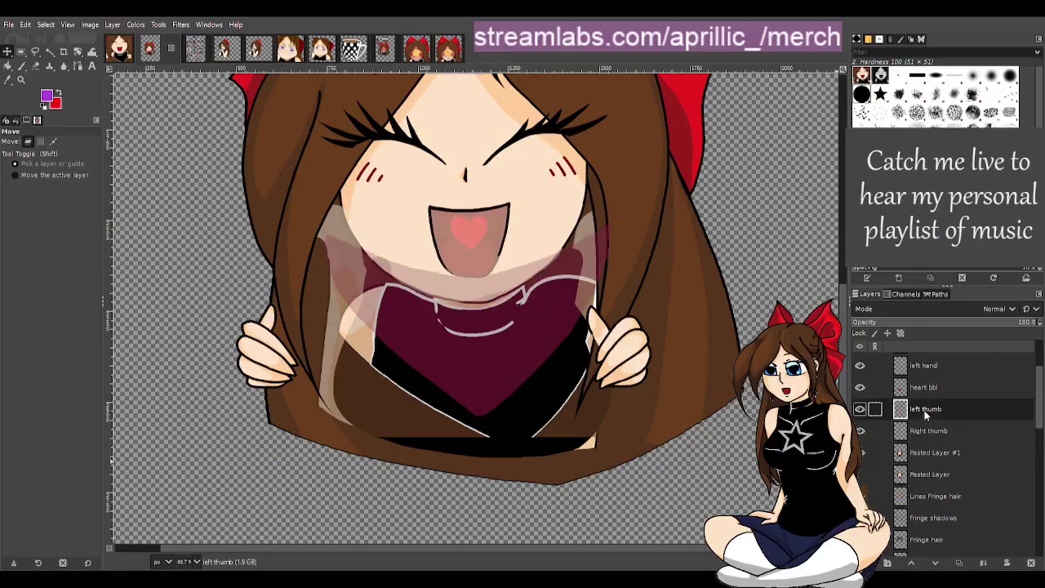
{"action": "key", "text": "ctrl+z"}
Hide the heart copy and heart bbl layers so that the torso is uncovered.
{"action": "left_click", "coordinate": [859, 410]}
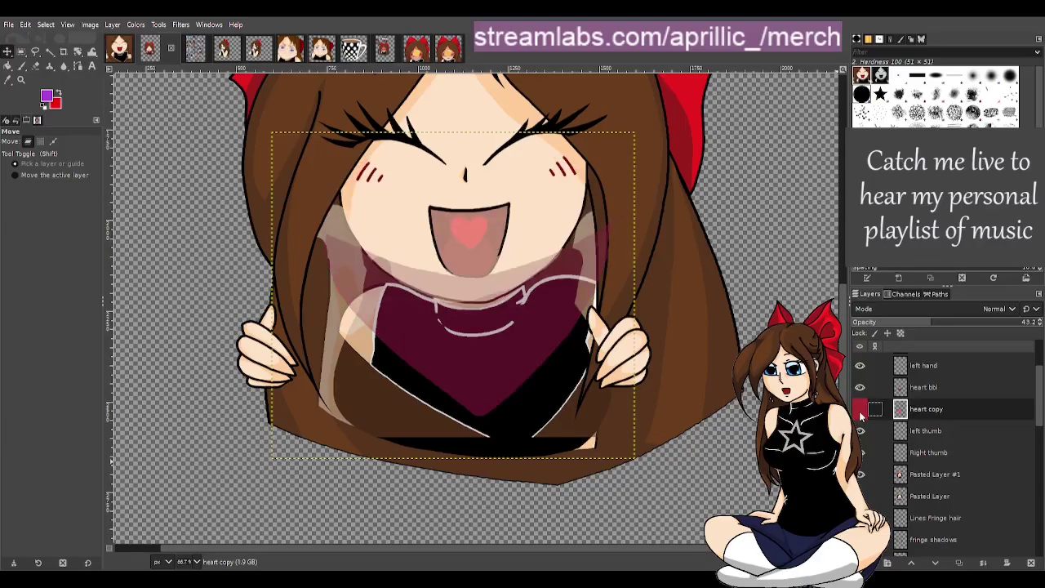
{"action": "left_click", "coordinate": [860, 388]}
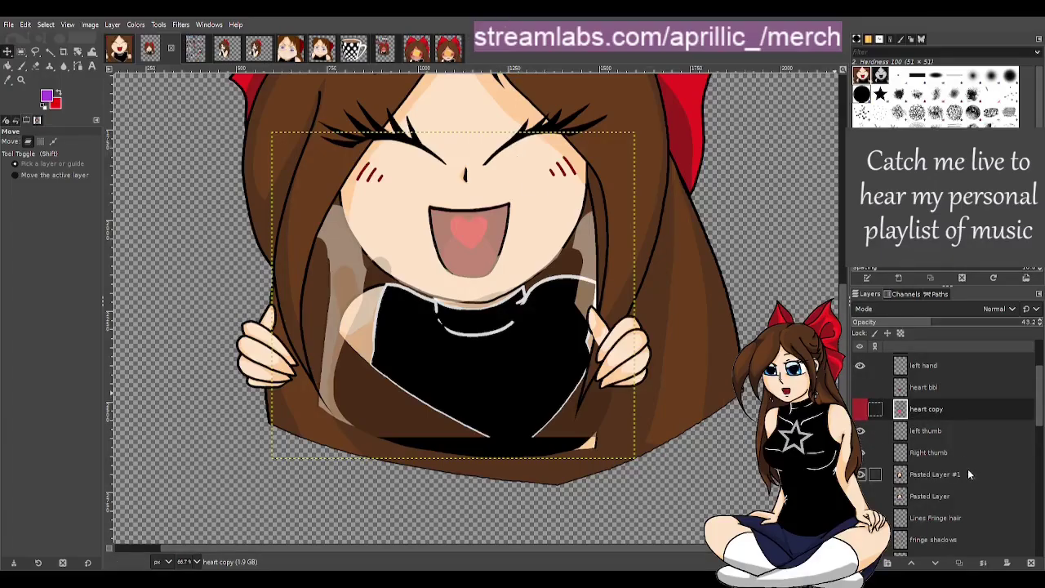
Toggle the Right hand layer's visibility off and on to check the fingers against the reference.
{"action": "scroll", "coordinate": [932, 456], "scroll_direction": "up", "scroll_amount": 4}
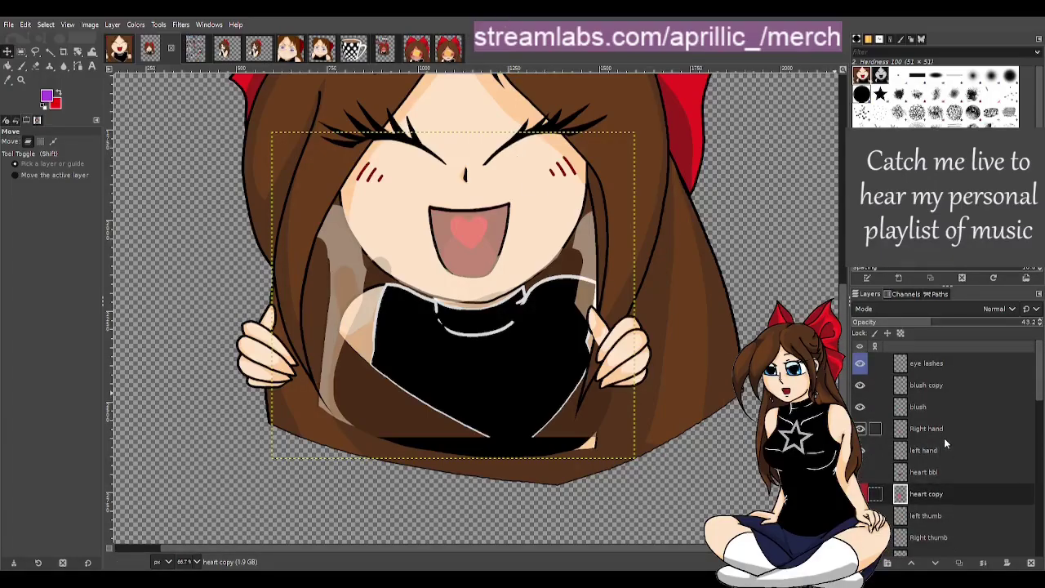
{"action": "left_click", "coordinate": [859, 428]}
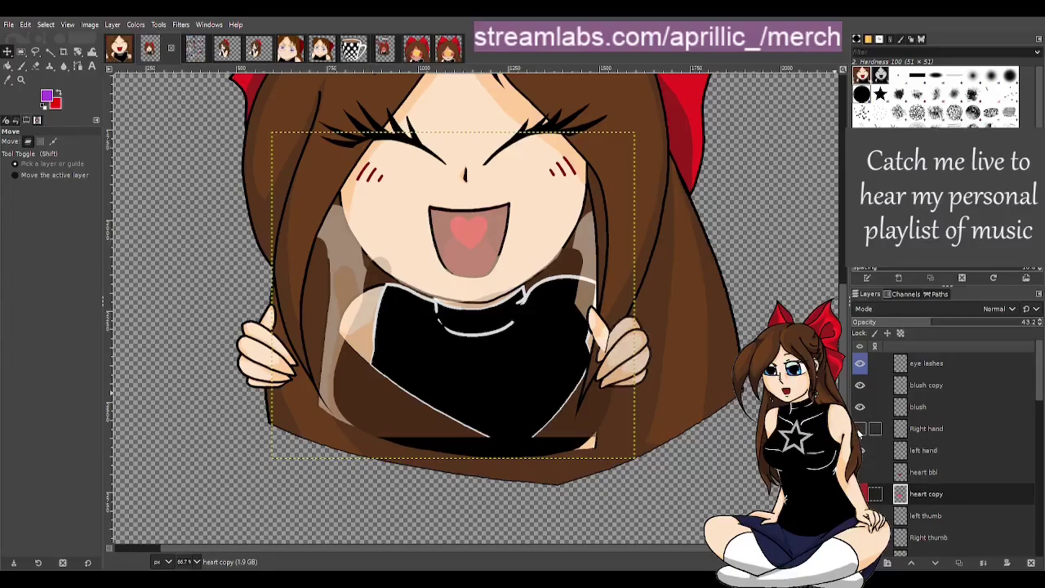
{"action": "left_click", "coordinate": [859, 429]}
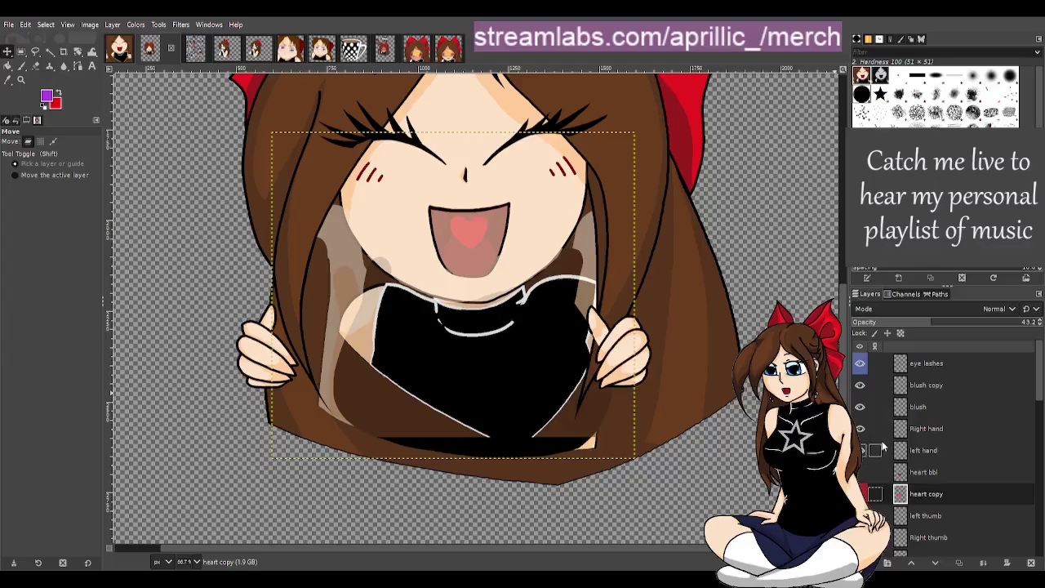
Compare the drawing with and without Pasted Layer #1, leaving that reference layer hidden.
{"action": "scroll", "coordinate": [947, 408], "scroll_direction": "down", "scroll_amount": 5}
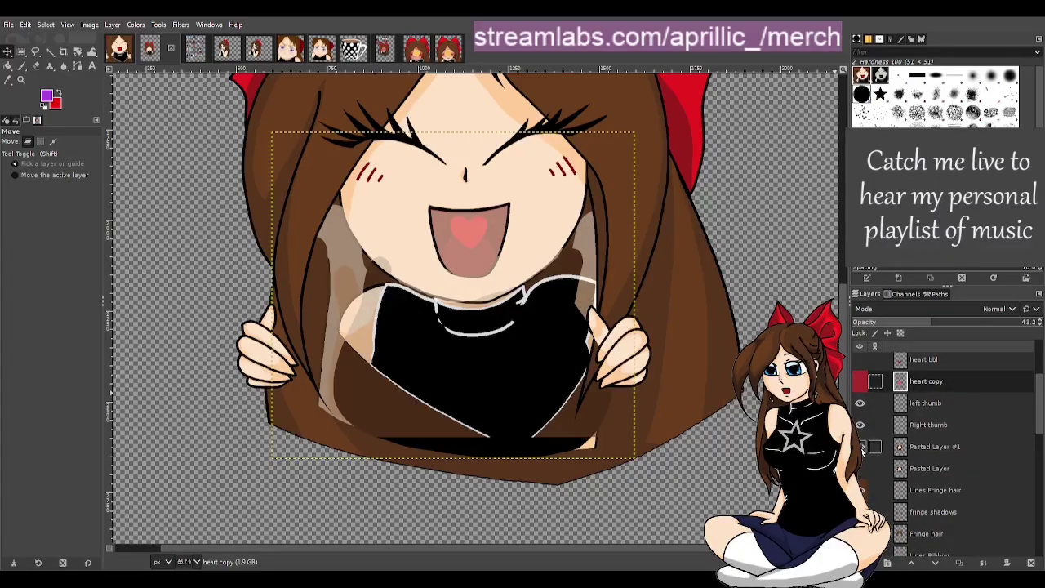
{"action": "left_click", "coordinate": [861, 446]}
{"action": "left_click", "coordinate": [861, 446]}
{"action": "left_click", "coordinate": [861, 446]}
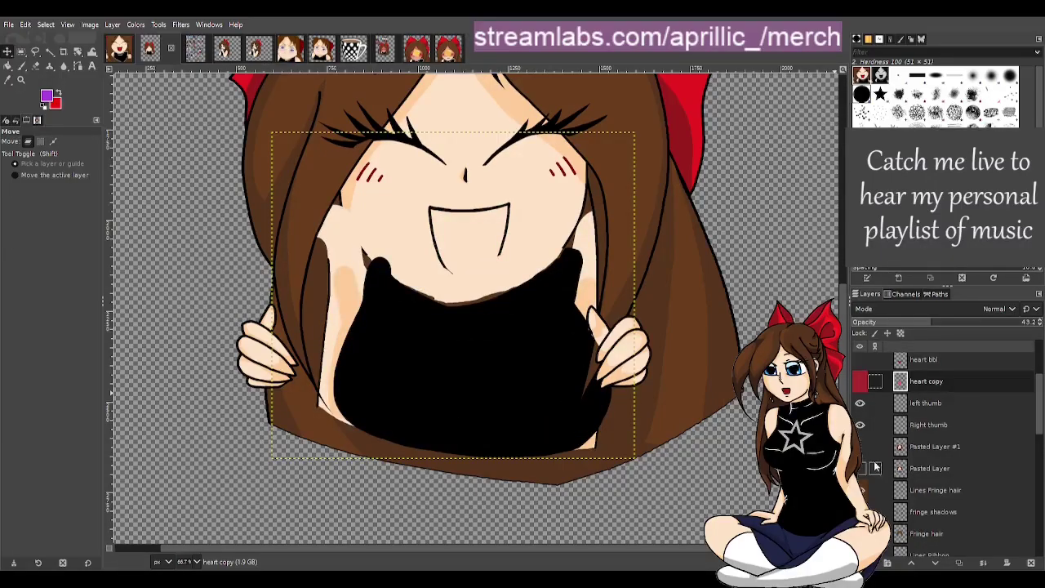
Preview the body layer over the black torso by showing it briefly and hiding it again.
{"action": "scroll", "coordinate": [903, 447], "scroll_direction": "down", "scroll_amount": 1}
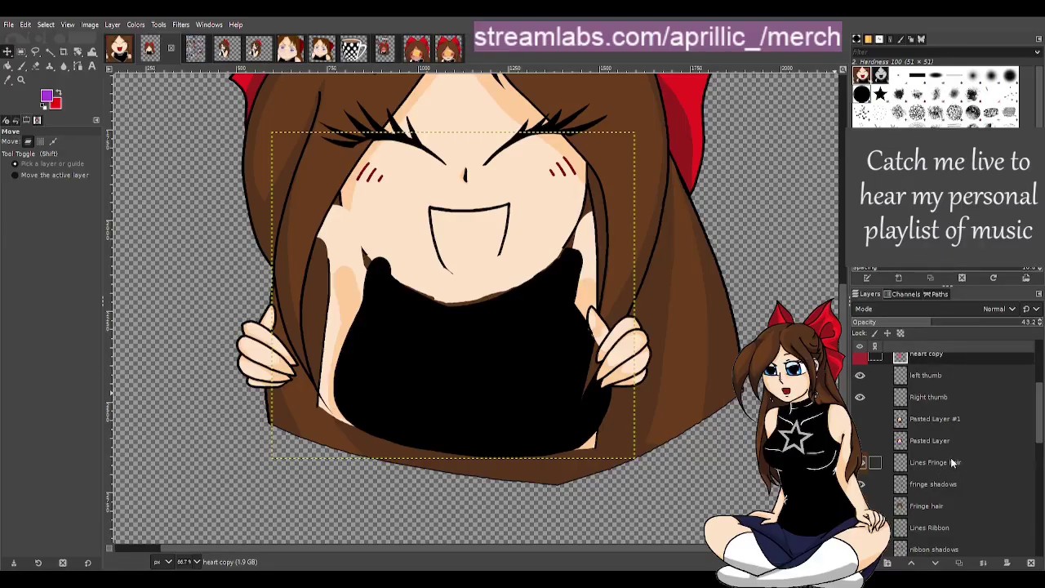
{"action": "scroll", "coordinate": [952, 458], "scroll_direction": "down", "scroll_amount": 5}
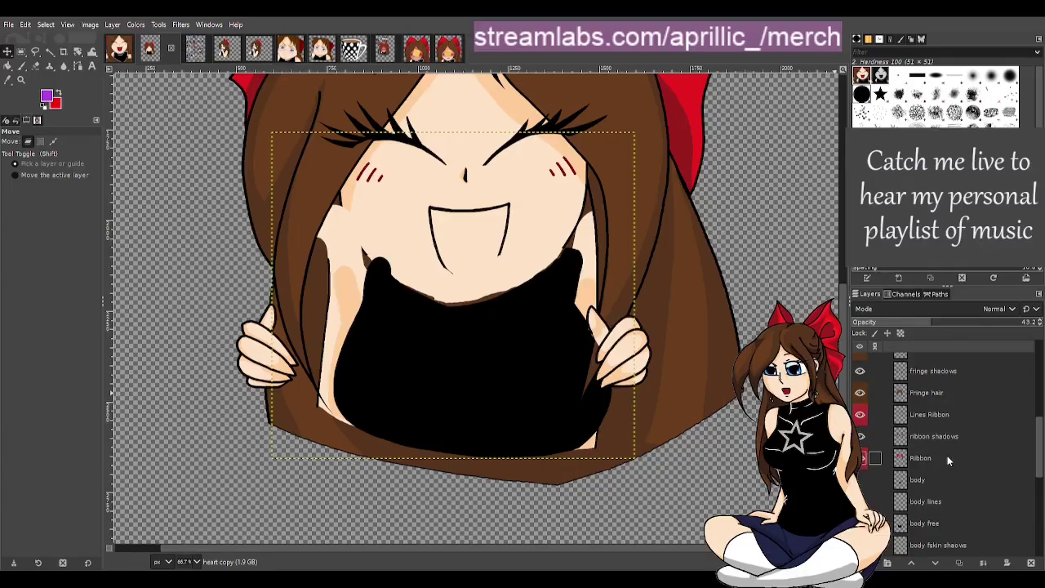
{"action": "scroll", "coordinate": [951, 482], "scroll_direction": "down", "scroll_amount": 5}
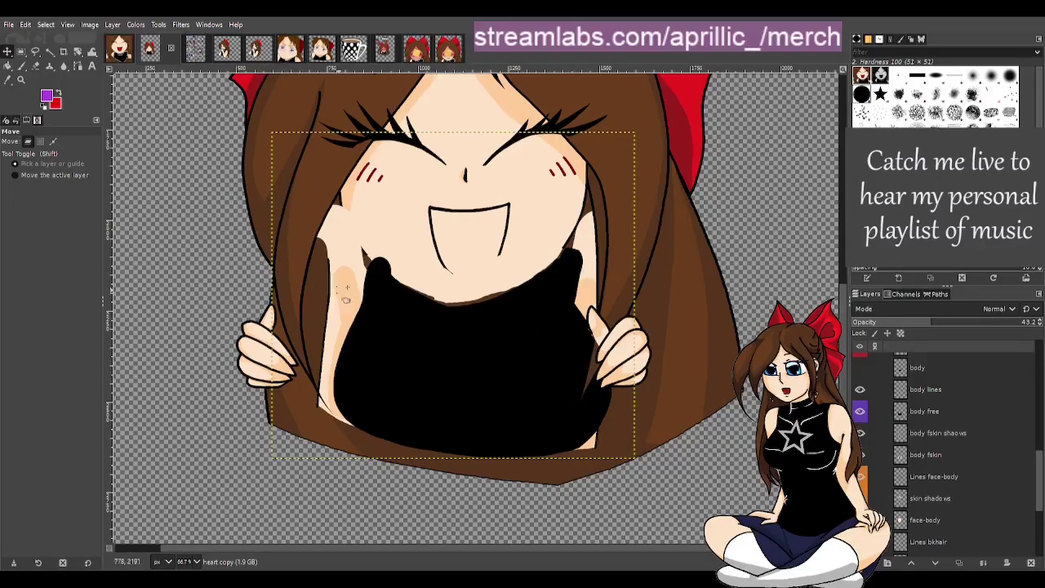
{"action": "scroll", "coordinate": [967, 461], "scroll_direction": "up", "scroll_amount": 2}
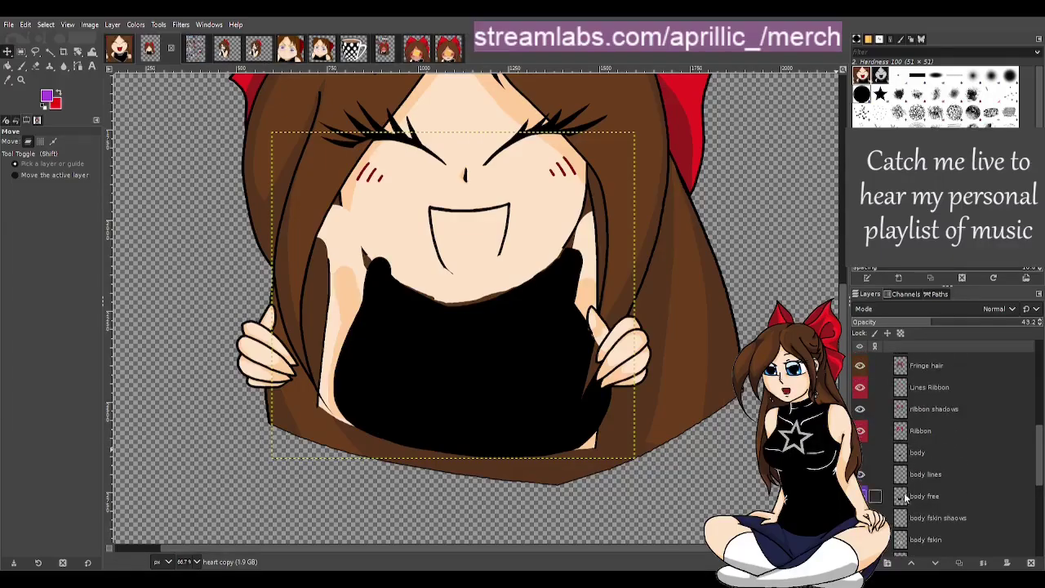
{"action": "left_click", "coordinate": [862, 453]}
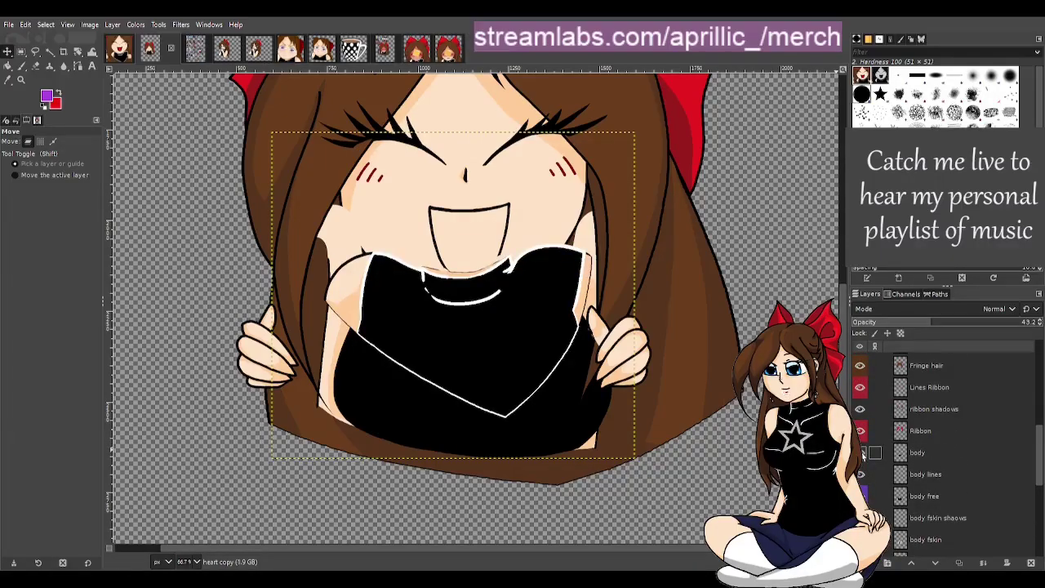
{"action": "left_click", "coordinate": [862, 453]}
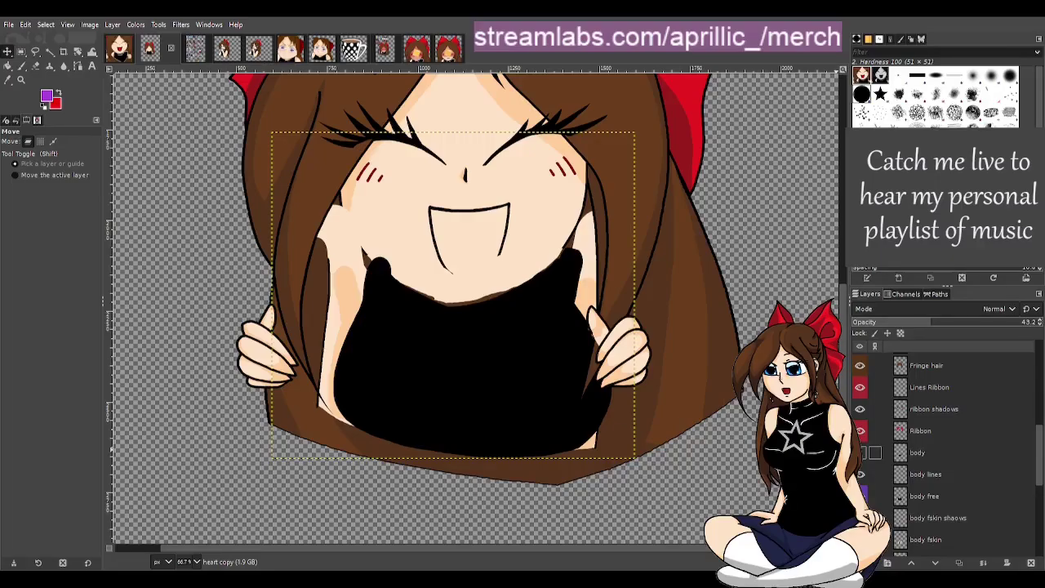
Compare the torso in the HYPE emote image with the large heart drawing, from the ribbon down to the hands.
{"action": "left_click", "coordinate": [118, 49]}
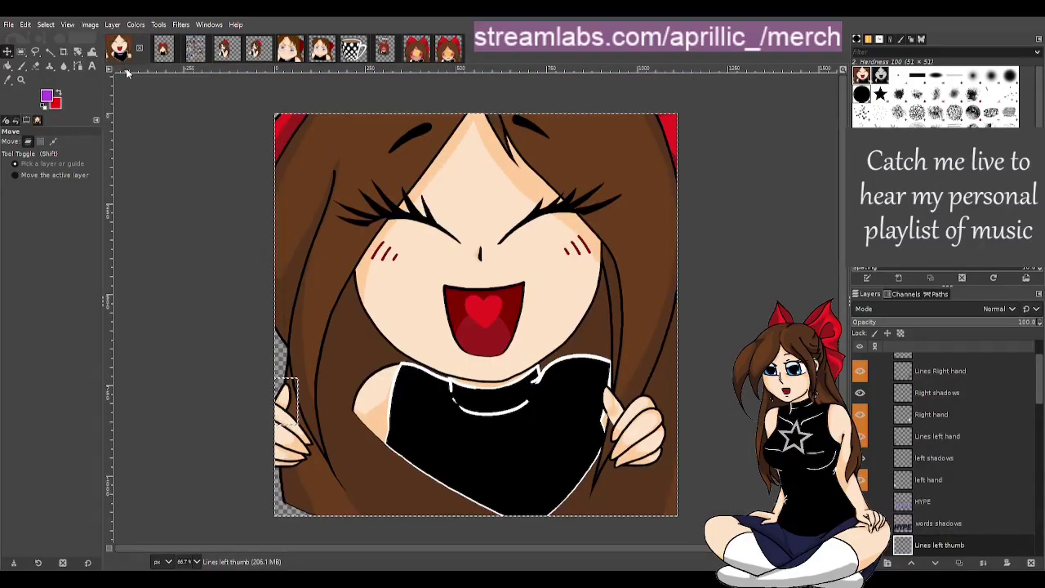
{"action": "left_click", "coordinate": [164, 54]}
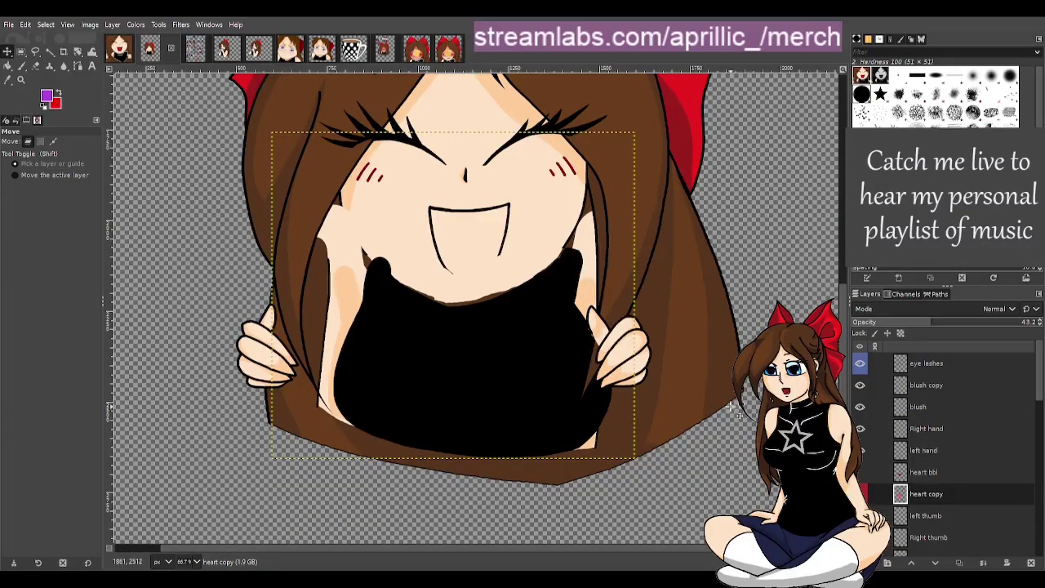
{"action": "scroll", "coordinate": [695, 335], "scroll_direction": "up", "scroll_amount": 5}
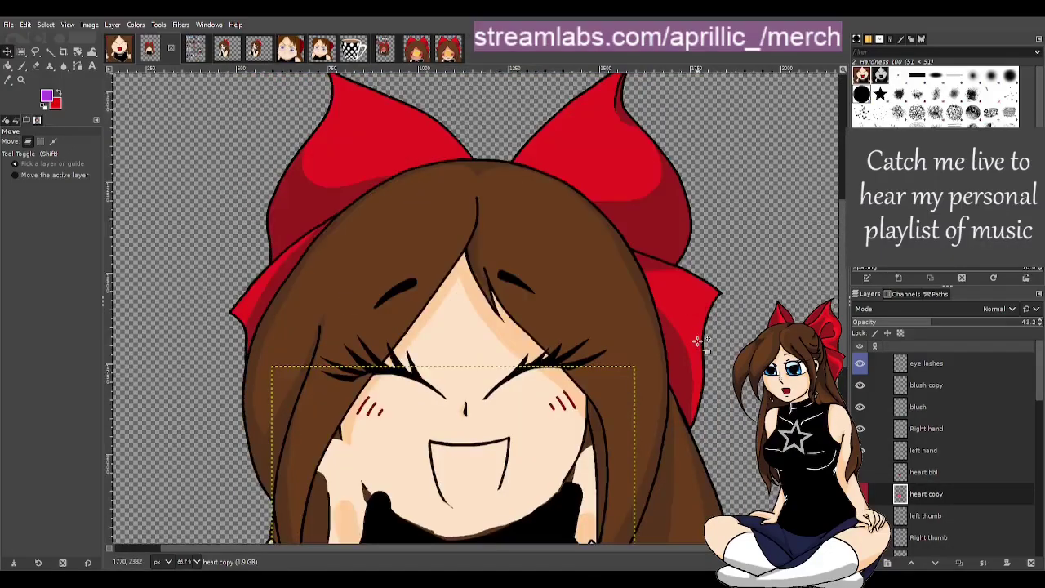
{"action": "scroll", "coordinate": [699, 346], "scroll_direction": "down", "scroll_amount": 5}
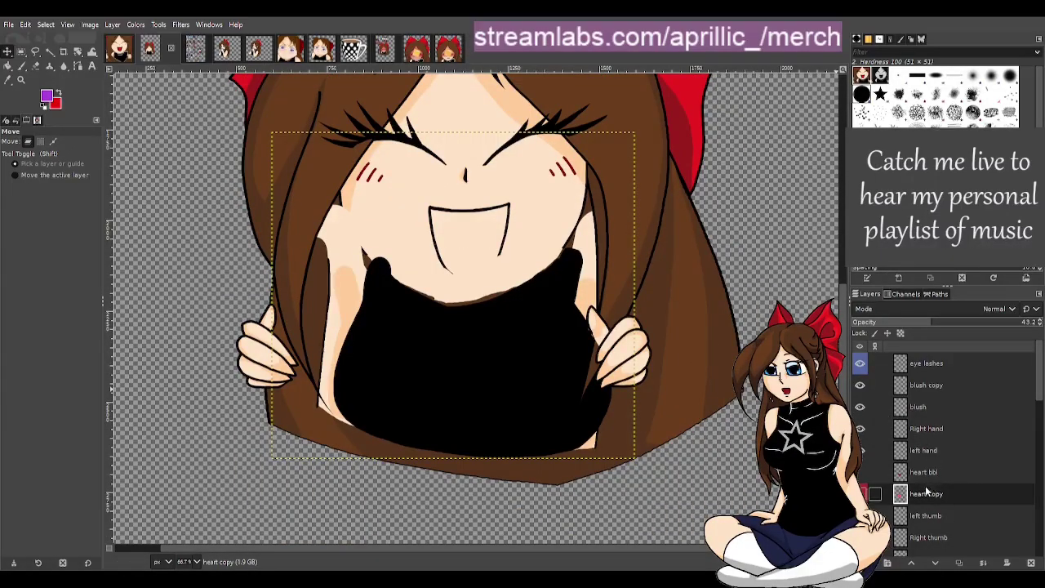
Toggle the body fskin layer's visibility to check which skin areas of the torso it covers.
{"action": "scroll", "coordinate": [921, 482], "scroll_direction": "down", "scroll_amount": 3}
{"action": "scroll", "coordinate": [918, 449], "scroll_direction": "down", "scroll_amount": 3}
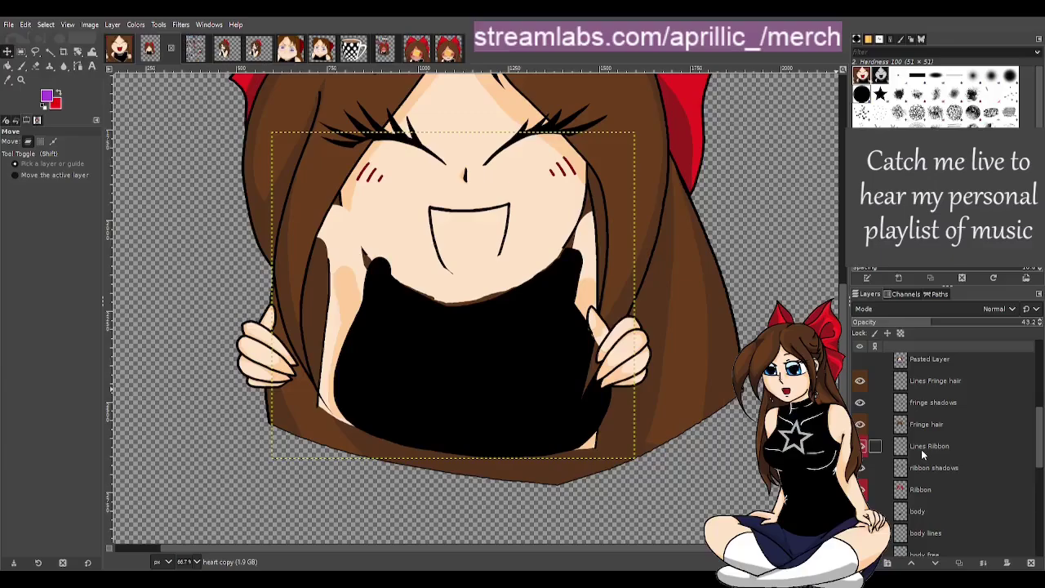
{"action": "scroll", "coordinate": [922, 456], "scroll_direction": "down", "scroll_amount": 4}
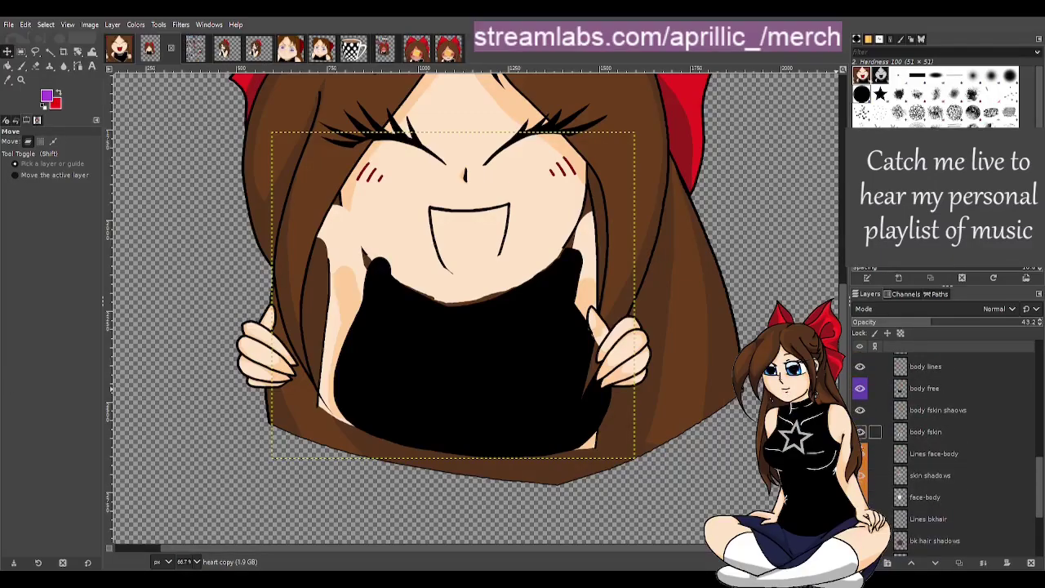
{"action": "left_click", "coordinate": [859, 432]}
{"action": "left_click", "coordinate": [860, 432]}
{"action": "left_click", "coordinate": [860, 432]}
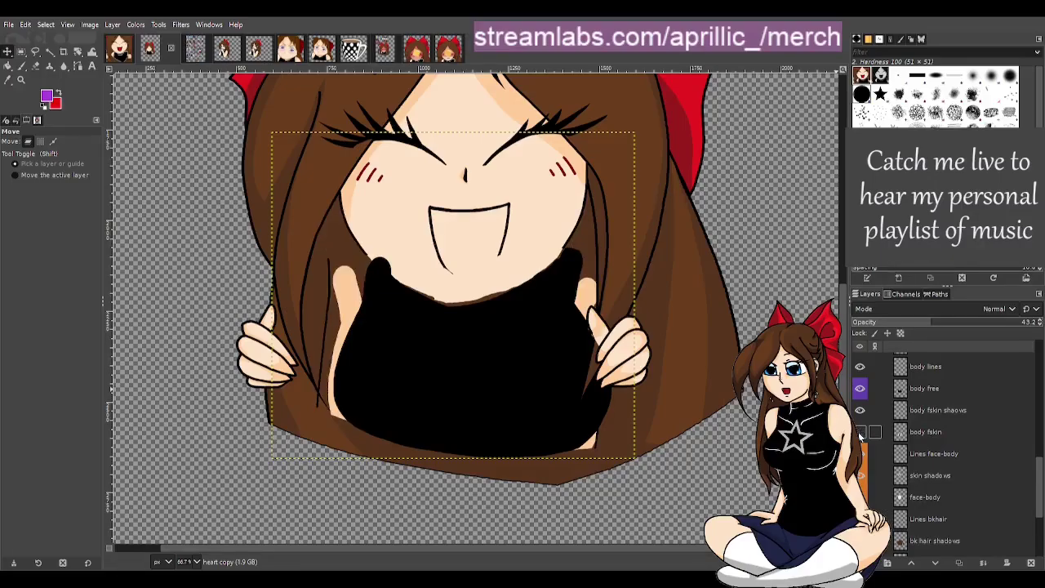
{"action": "left_click", "coordinate": [860, 432]}
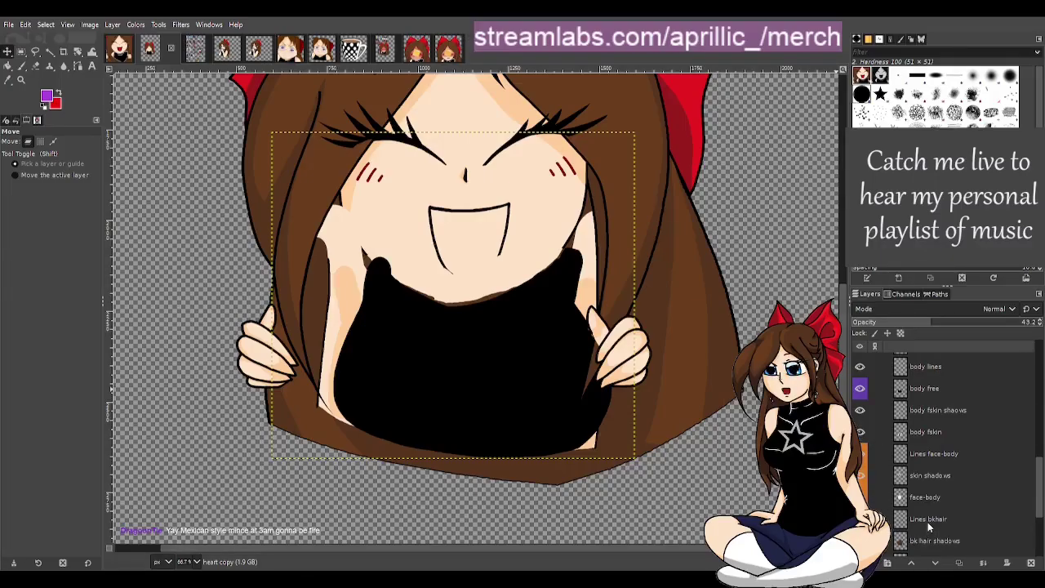
Review the drawing's lowest layers and lower edge, and compare them with the HYPE emote image and its layers.
{"action": "scroll", "coordinate": [904, 508], "scroll_direction": "down", "scroll_amount": 1}
{"action": "scroll", "coordinate": [904, 508], "scroll_direction": "down", "scroll_amount": 2}
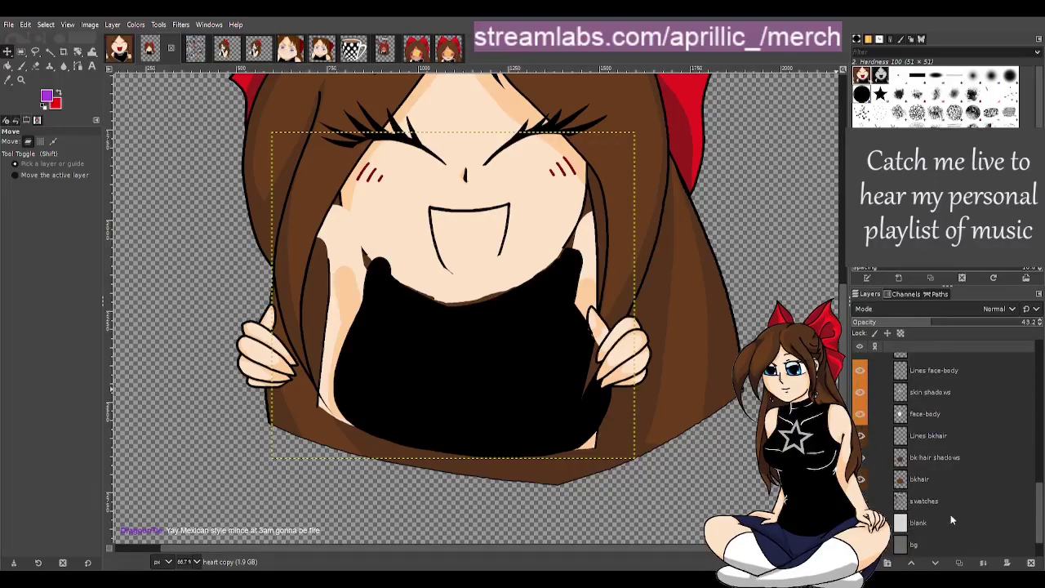
{"action": "scroll", "coordinate": [115, 81], "scroll_direction": "down", "scroll_amount": 3}
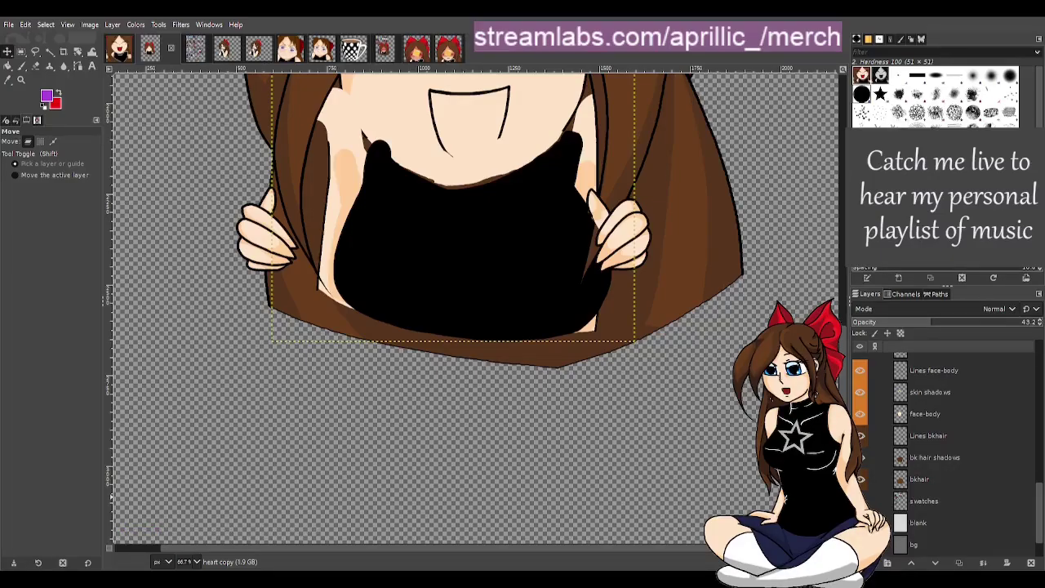
{"action": "left_click", "coordinate": [119, 48]}
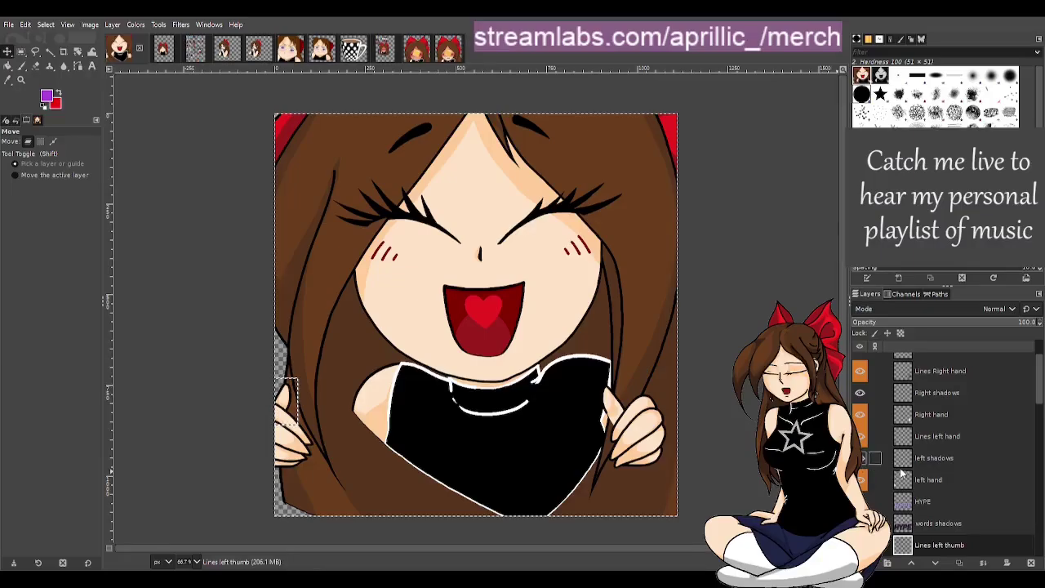
{"action": "scroll", "coordinate": [986, 510], "scroll_direction": "up", "scroll_amount": 3}
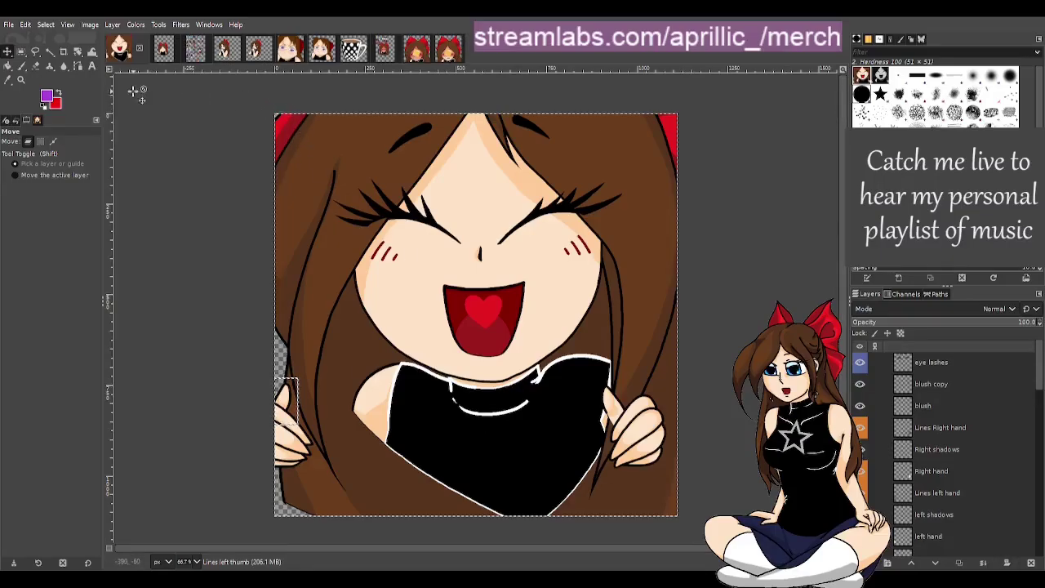
{"action": "left_click", "coordinate": [163, 49]}
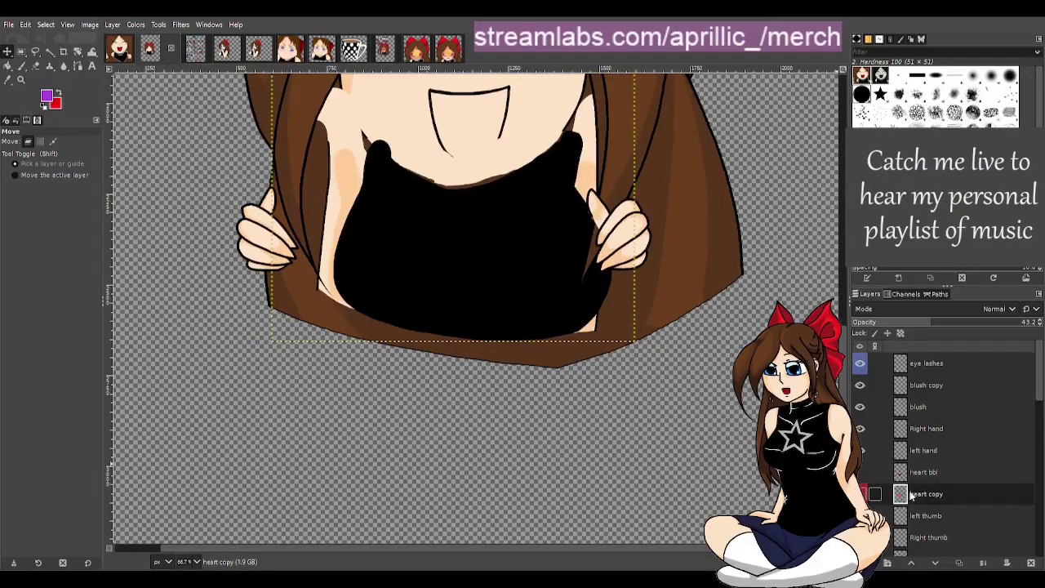
Show the body layer in the heart drawing and check it with and without the body free layer.
{"action": "scroll", "coordinate": [911, 490], "scroll_direction": "down", "scroll_amount": 6}
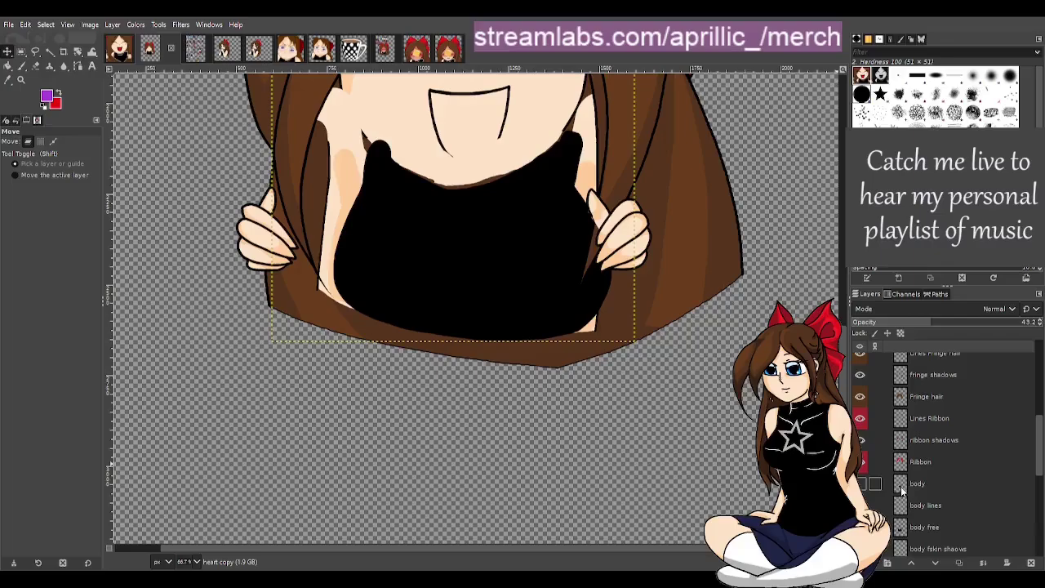
{"action": "left_click", "coordinate": [861, 485]}
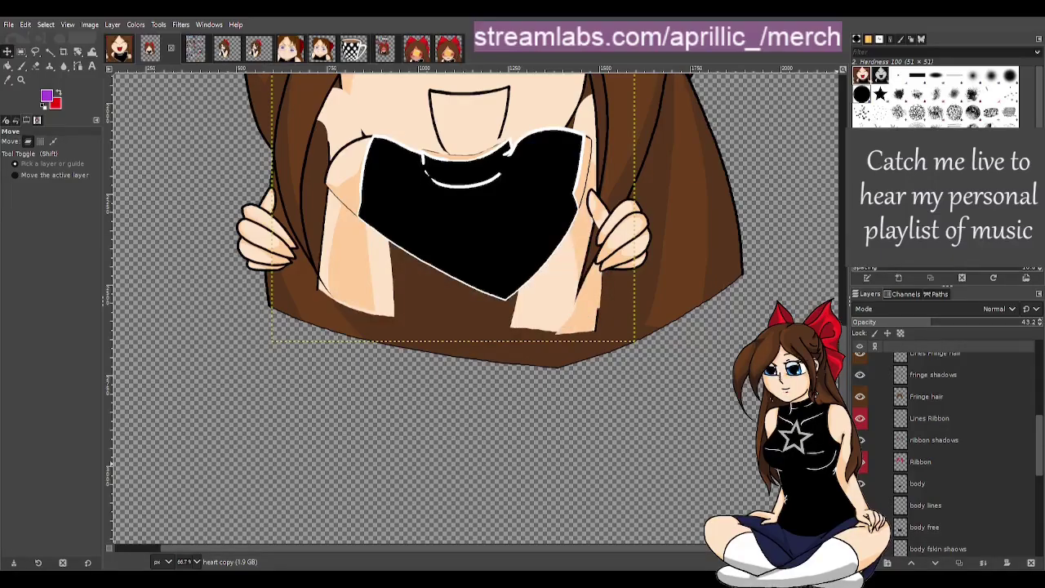
{"action": "key", "text": "ctrl+z"}
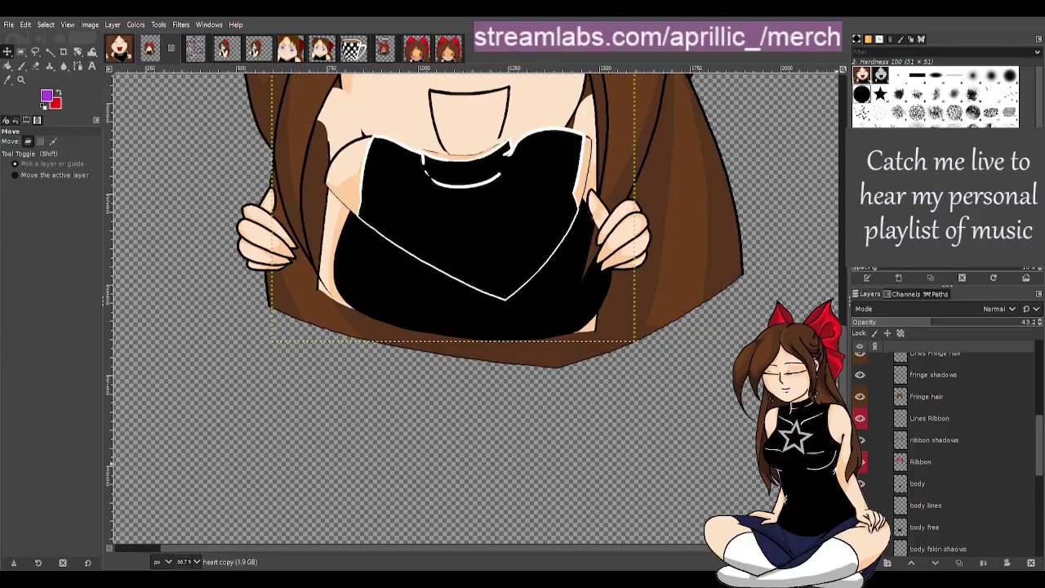
Compare the HYPE emote image with the large heart drawing, and review the heart drawing's layer stack from the hands down to the background.
{"action": "left_click", "coordinate": [121, 51]}
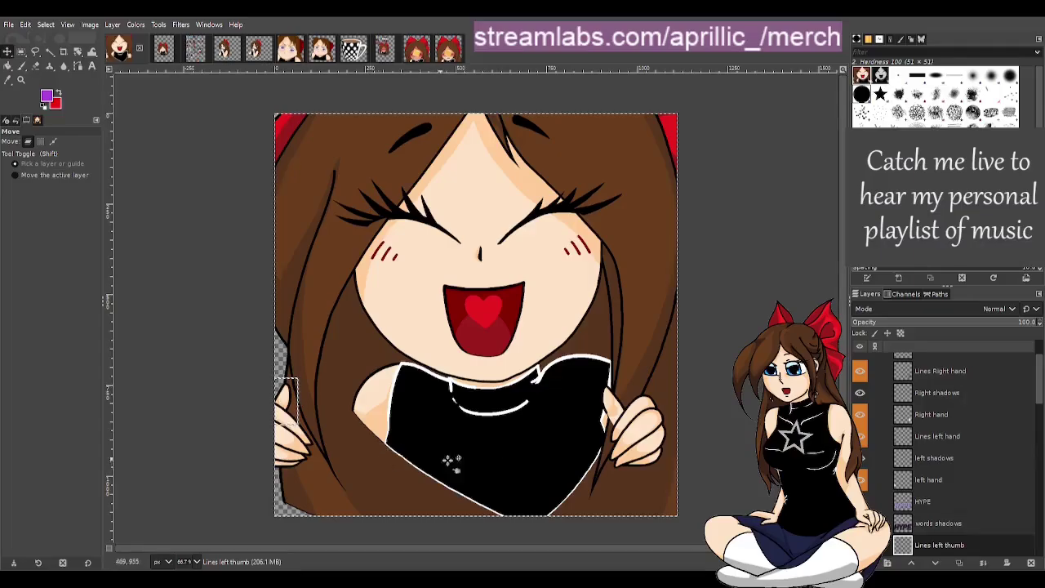
{"action": "left_click", "coordinate": [163, 50]}
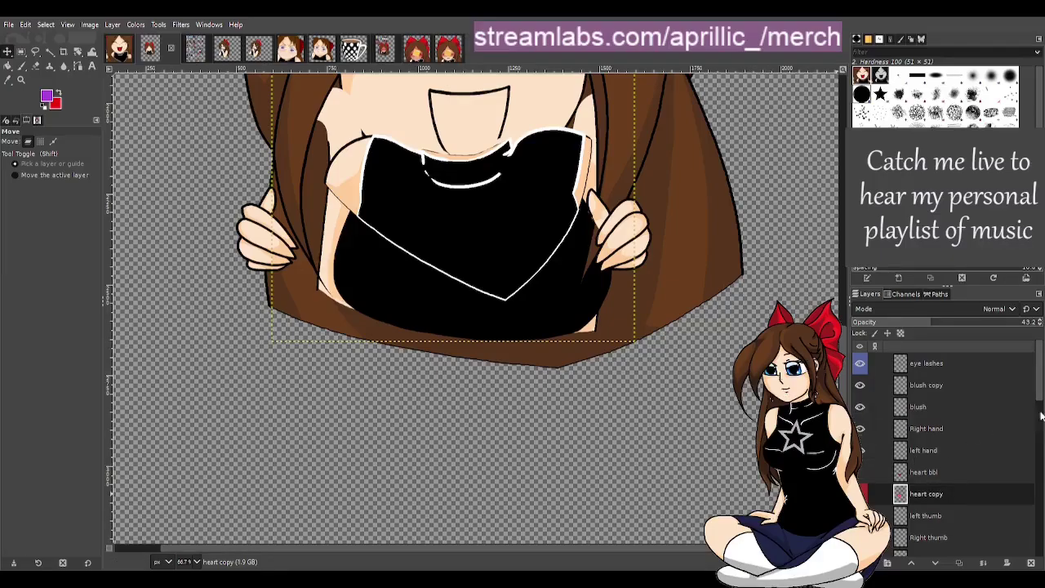
{"action": "scroll", "coordinate": [1001, 518], "scroll_direction": "down", "scroll_amount": 3}
{"action": "scroll", "coordinate": [988, 515], "scroll_direction": "down", "scroll_amount": 1}
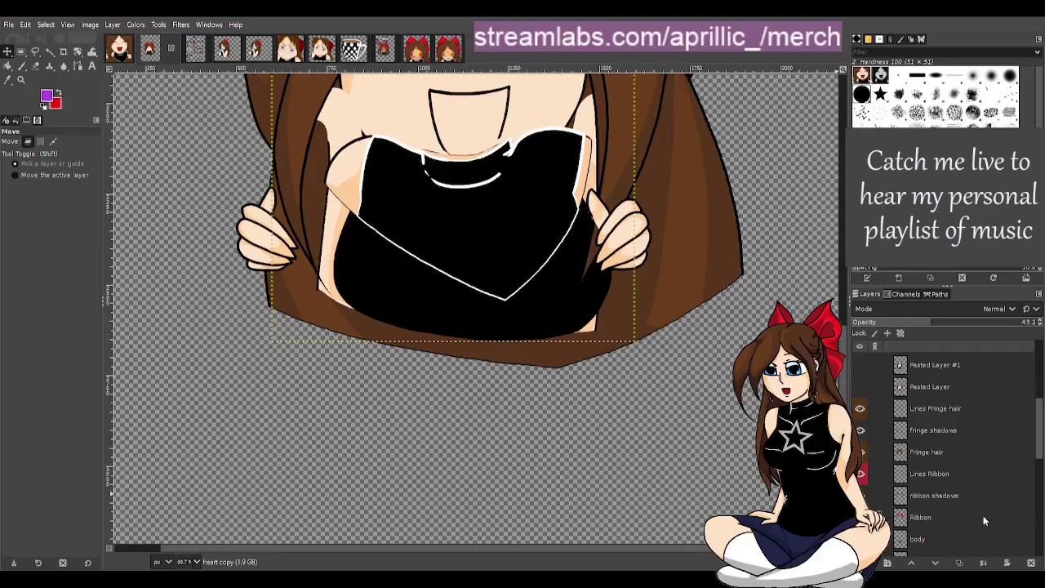
{"action": "scroll", "coordinate": [983, 515], "scroll_direction": "down", "scroll_amount": 2}
{"action": "scroll", "coordinate": [955, 534], "scroll_direction": "down", "scroll_amount": 3}
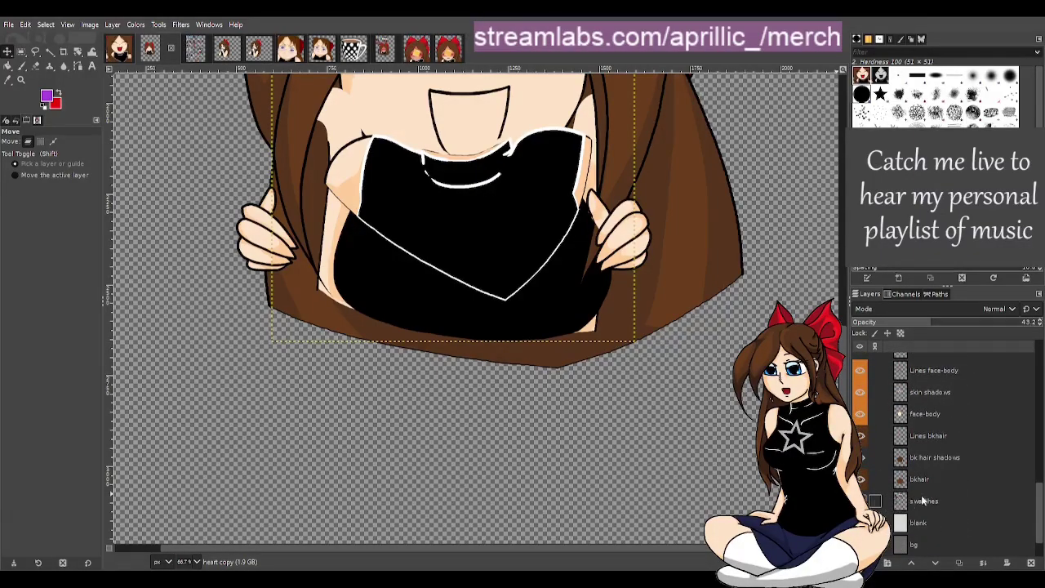
{"action": "scroll", "coordinate": [702, 498], "scroll_direction": "up", "scroll_amount": 2}
{"action": "scroll", "coordinate": [702, 498], "scroll_direction": "down", "scroll_amount": 1}
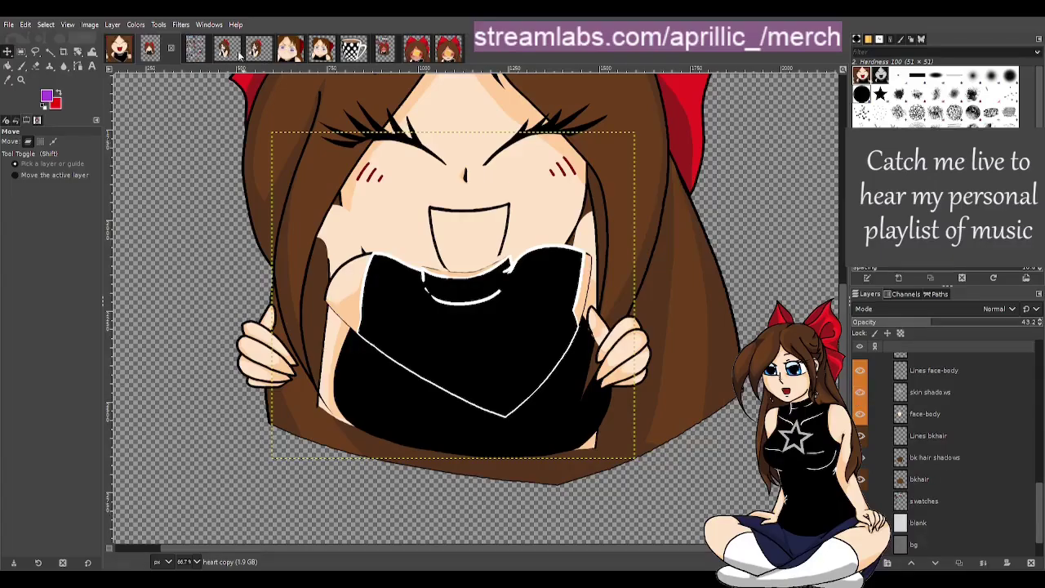
{"action": "left_click", "coordinate": [120, 49]}
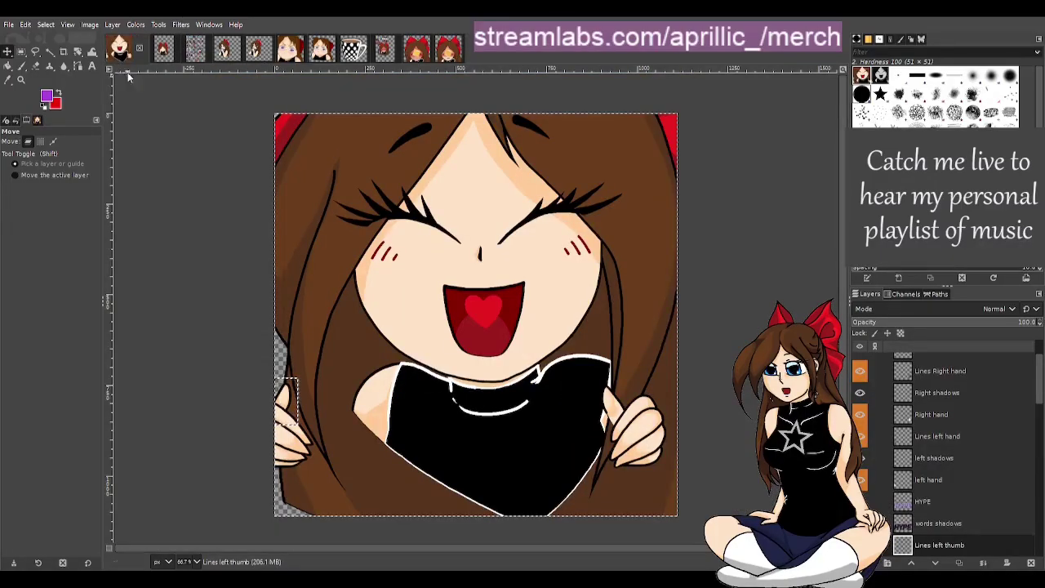
{"action": "left_click", "coordinate": [159, 51]}
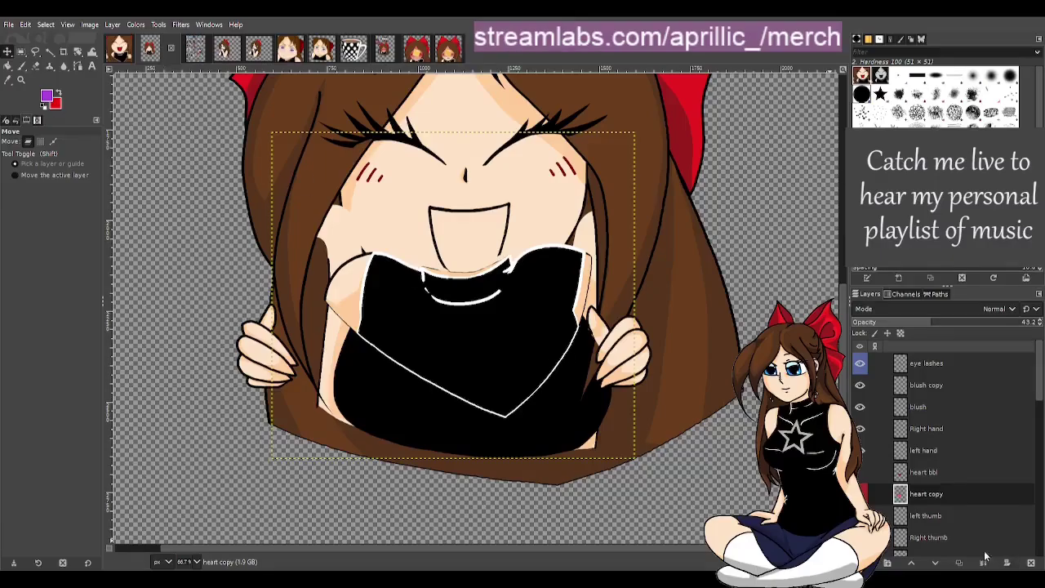
Hide the heart drawing's back hair layers, face-body, its skin shadows and lines, and the body fskin layer with its shadows.
{"action": "scroll", "coordinate": [875, 471], "scroll_direction": "down", "scroll_amount": 10}
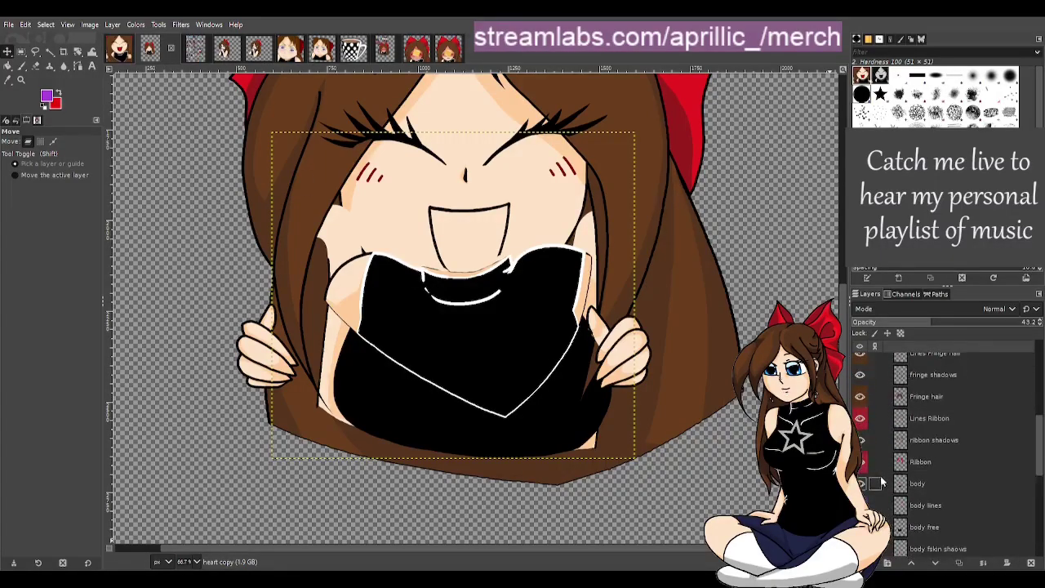
{"action": "left_click", "coordinate": [859, 436]}
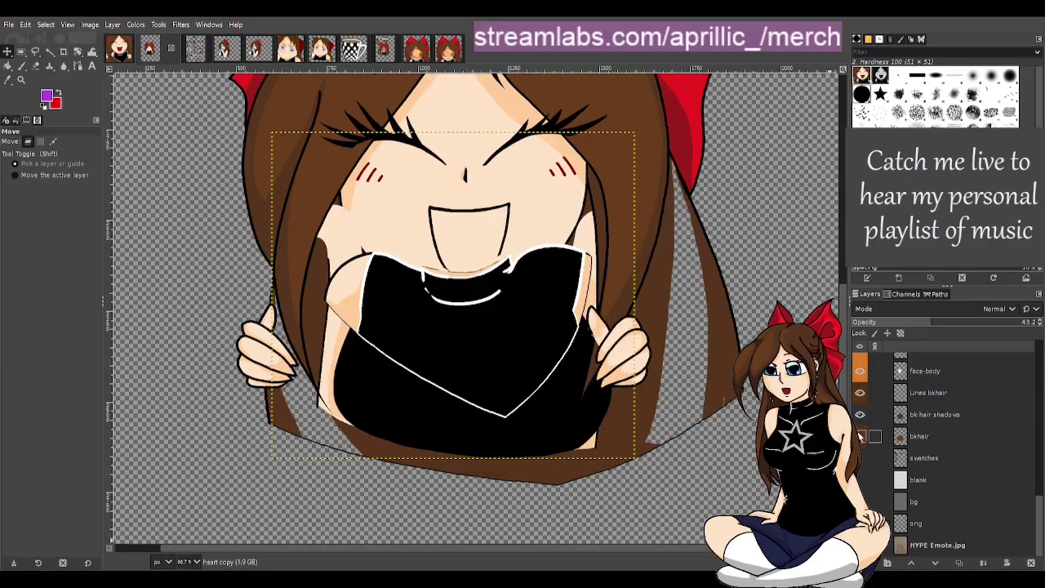
{"action": "left_click", "coordinate": [860, 414]}
{"action": "left_click", "coordinate": [860, 371]}
{"action": "scroll", "coordinate": [859, 375], "scroll_direction": "up", "scroll_amount": 3}
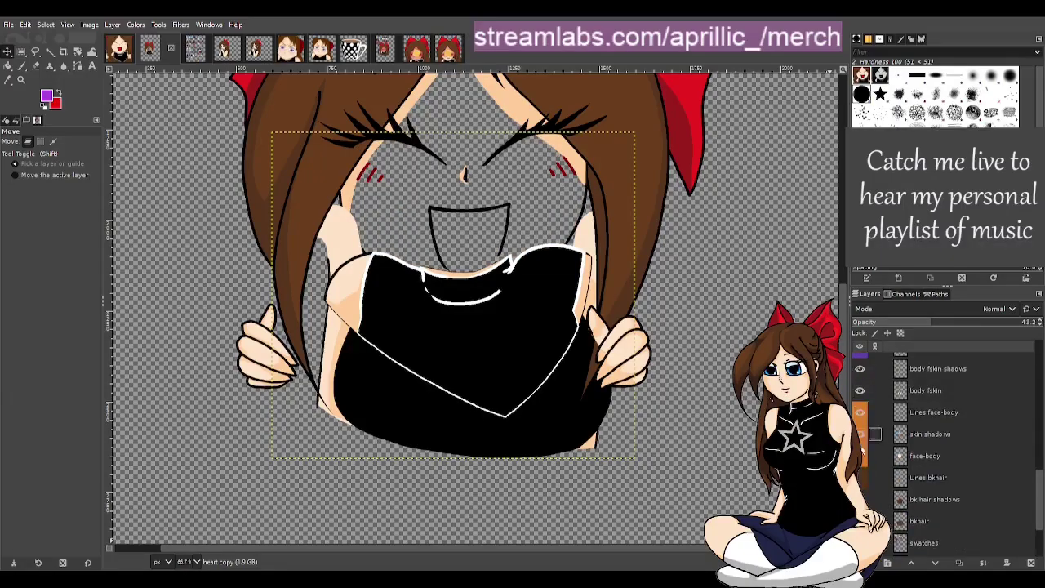
{"action": "left_click", "coordinate": [859, 434]}
{"action": "left_click", "coordinate": [860, 412]}
{"action": "left_click", "coordinate": [860, 390]}
{"action": "left_click", "coordinate": [860, 368]}
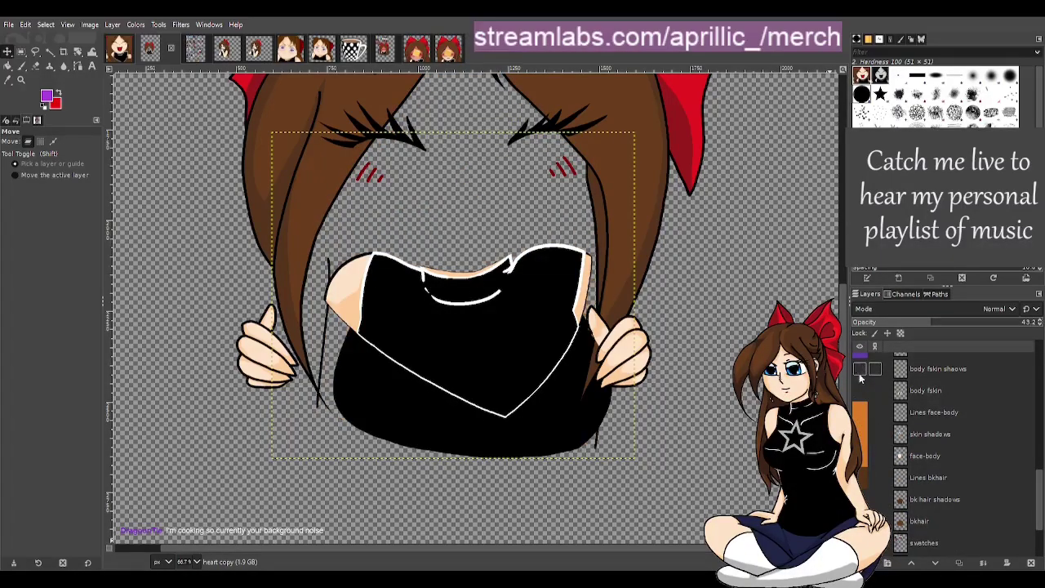
Hide the body free, body lines and body layers, as well as the ribbon's color, shadow and line layers.
{"action": "scroll", "coordinate": [859, 383], "scroll_direction": "up", "scroll_amount": 2}
{"action": "left_click", "coordinate": [860, 403]}
{"action": "left_click", "coordinate": [859, 381]}
{"action": "left_click", "coordinate": [859, 360]}
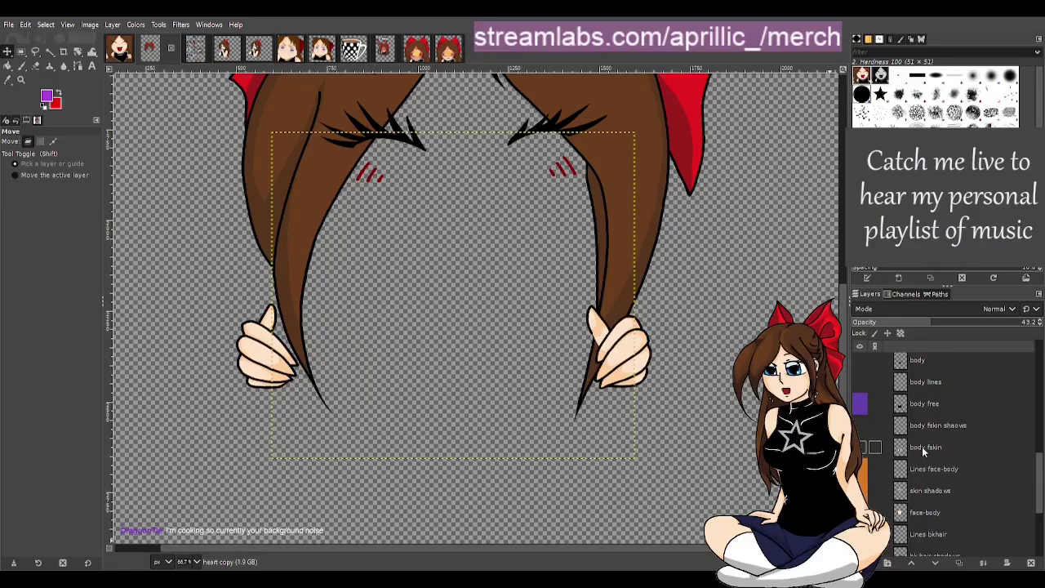
{"action": "scroll", "coordinate": [906, 449], "scroll_direction": "up", "scroll_amount": 3}
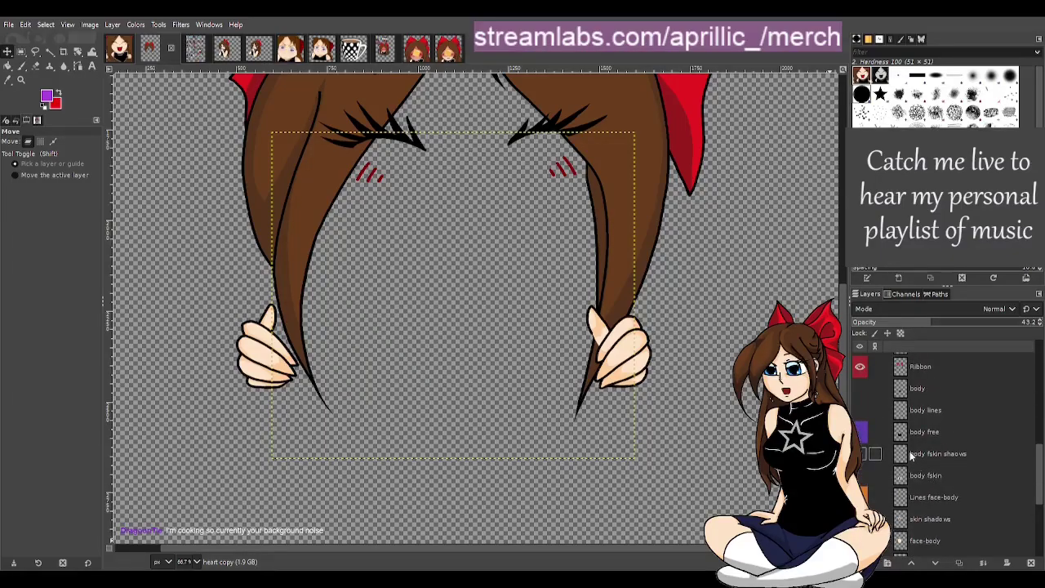
{"action": "left_click", "coordinate": [859, 423]}
{"action": "left_click", "coordinate": [859, 401]}
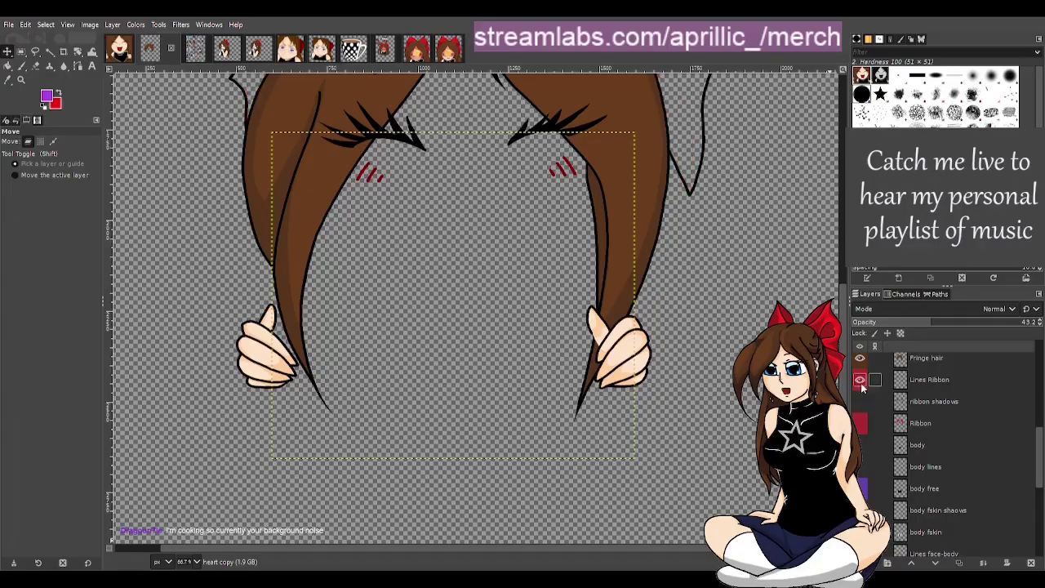
{"action": "left_click", "coordinate": [860, 379]}
Hide the Fringe hair, fringe shadows and Lines Fringe hair layers.
{"action": "scroll", "coordinate": [863, 437], "scroll_direction": "up", "scroll_amount": 2}
{"action": "left_click", "coordinate": [859, 414]}
{"action": "left_click", "coordinate": [860, 393]}
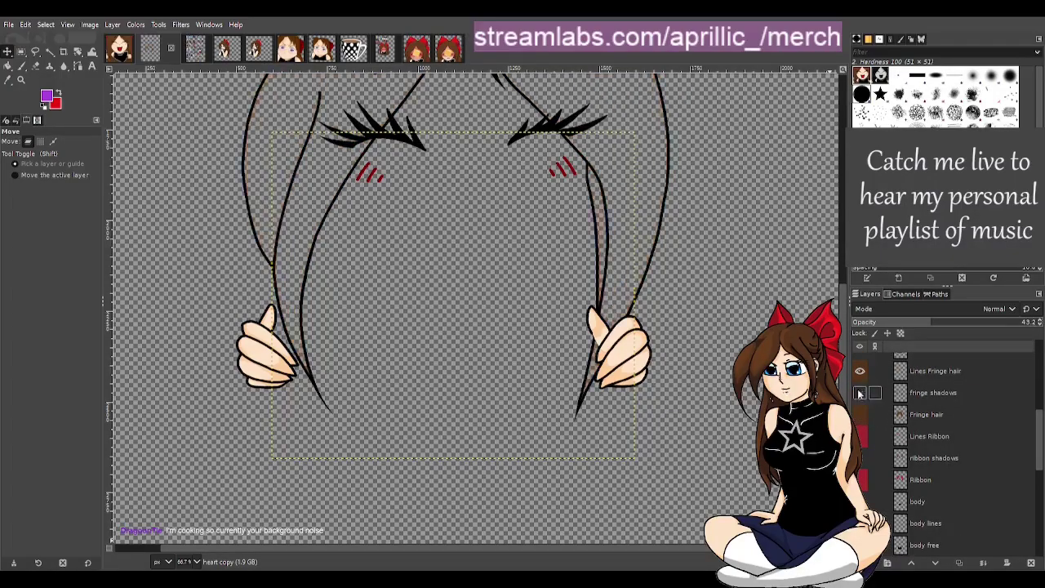
{"action": "left_click", "coordinate": [859, 371]}
Hide the Right thumb and left thumb layers.
{"action": "scroll", "coordinate": [916, 420], "scroll_direction": "up", "scroll_amount": 2}
{"action": "left_click", "coordinate": [860, 362]}
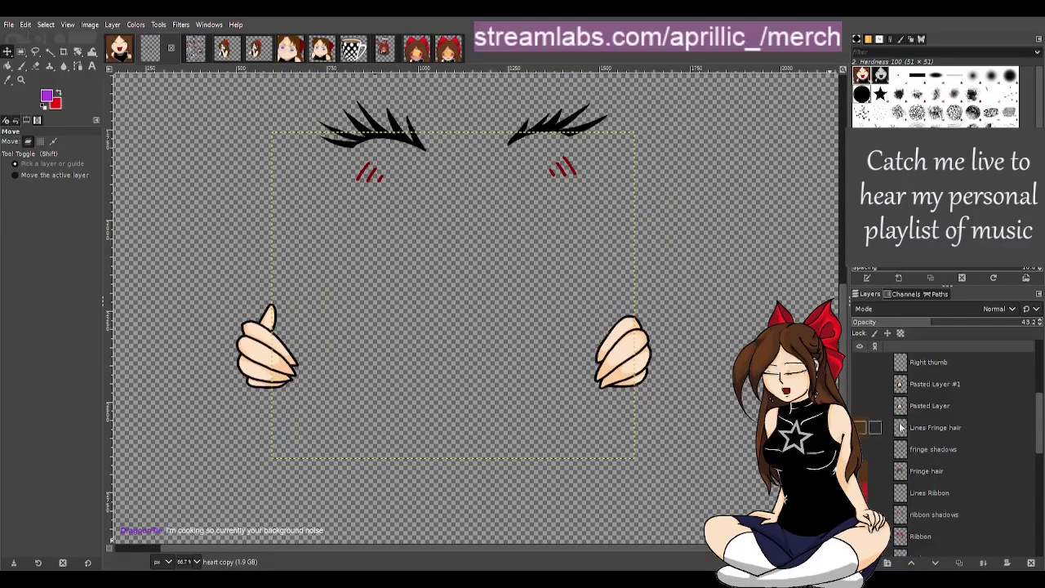
{"action": "scroll", "coordinate": [860, 367], "scroll_direction": "up", "scroll_amount": 3}
{"action": "left_click", "coordinate": [860, 453]}
{"action": "scroll", "coordinate": [861, 449], "scroll_direction": "up", "scroll_amount": 2}
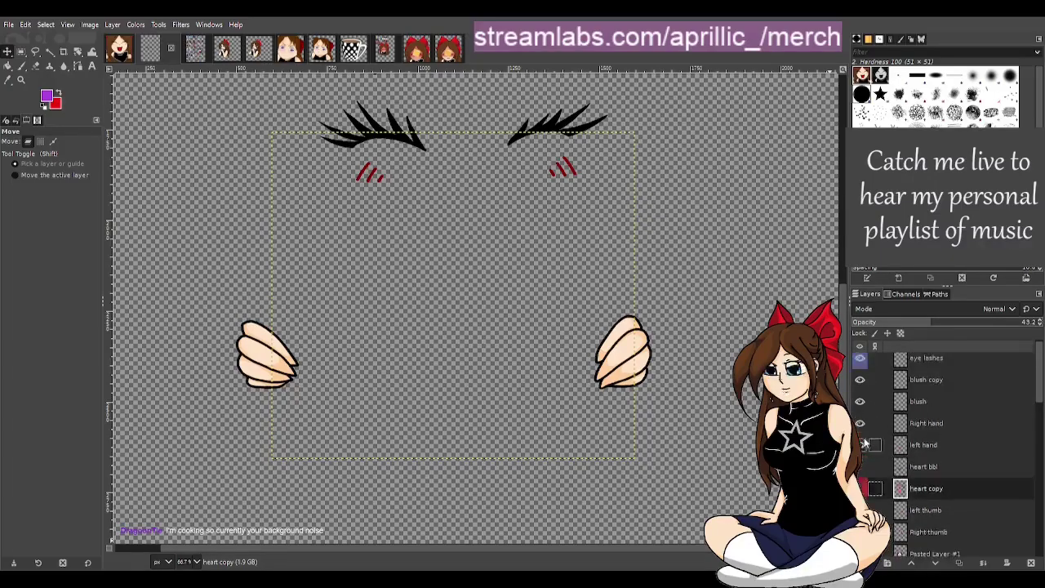
Hide the left hand, Right hand, blush, blush copy and eye lashes layers.
{"action": "left_click", "coordinate": [860, 445]}
{"action": "left_click", "coordinate": [859, 423]}
{"action": "left_click", "coordinate": [860, 401]}
{"action": "left_click", "coordinate": [859, 380]}
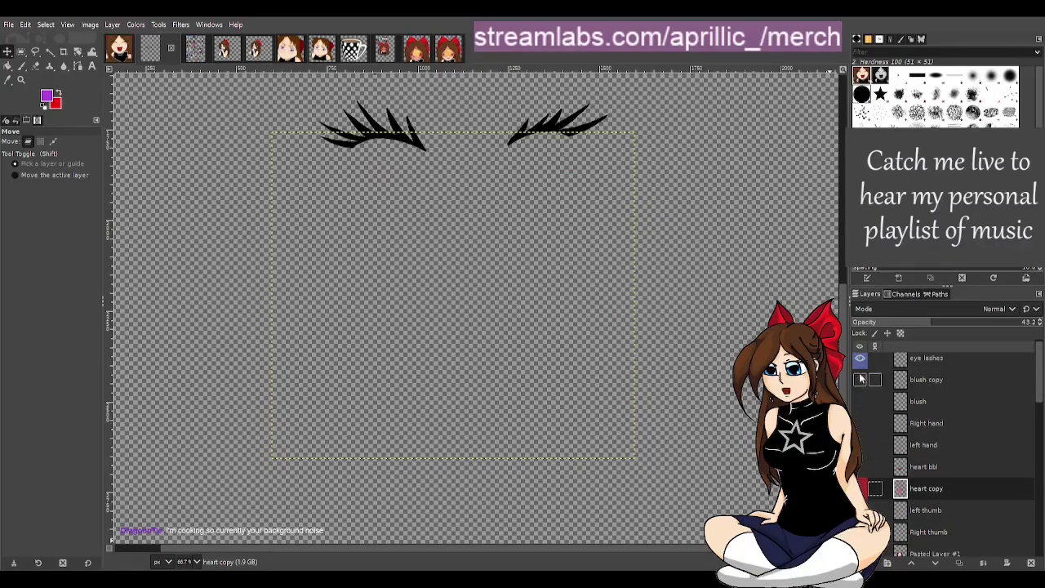
{"action": "left_click", "coordinate": [859, 358]}
{"action": "scroll", "coordinate": [871, 390], "scroll_direction": "up", "scroll_amount": 1}
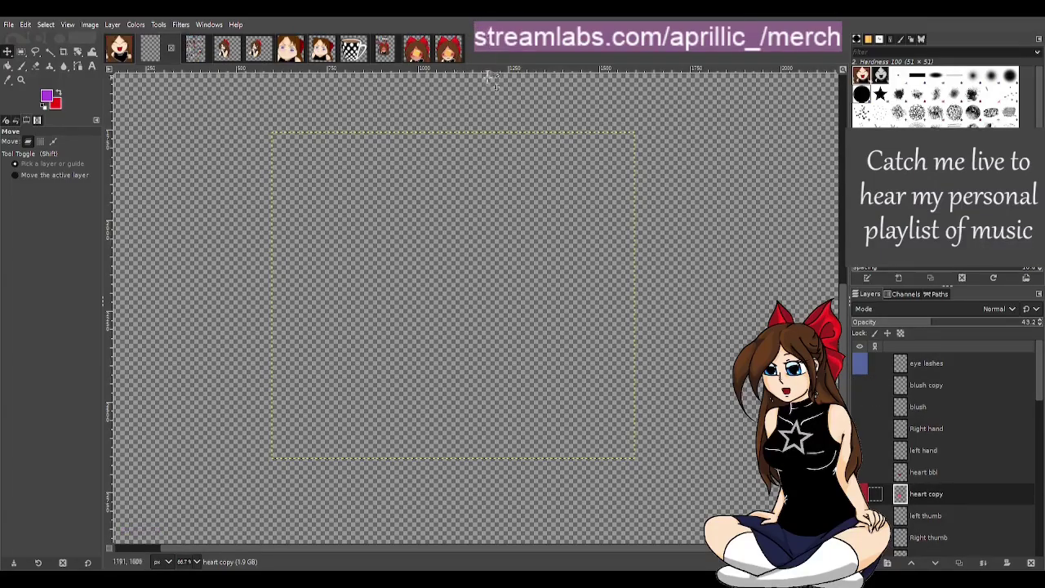
Show the back hair again with its bkhair, bk hair shadows and Lines bkhair layers.
{"action": "scroll", "coordinate": [522, 168], "scroll_direction": "down", "scroll_amount": 2}
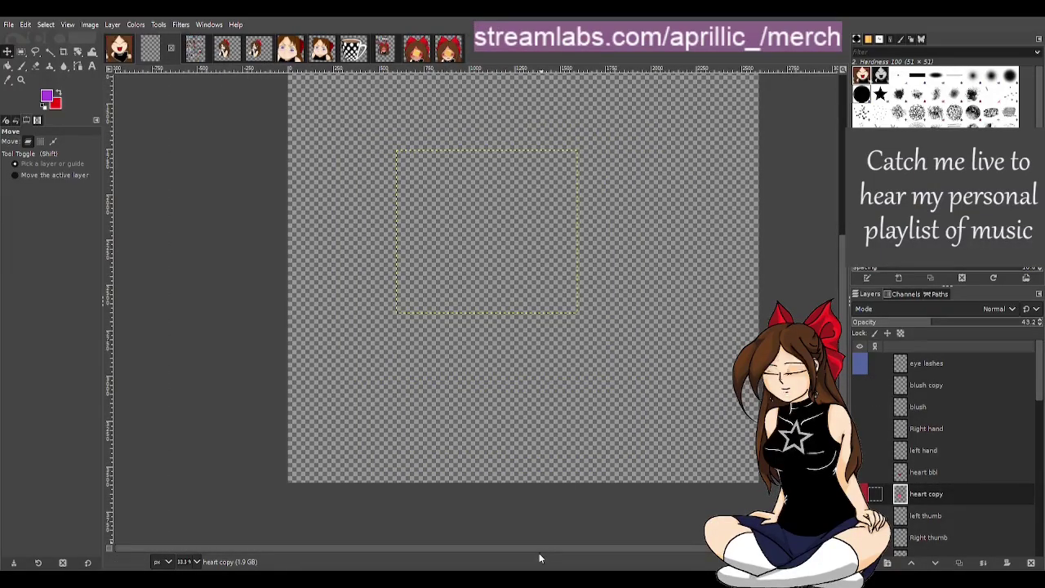
{"action": "left_click_drag", "start_coordinate": [539, 545], "coordinate": [565, 547]}
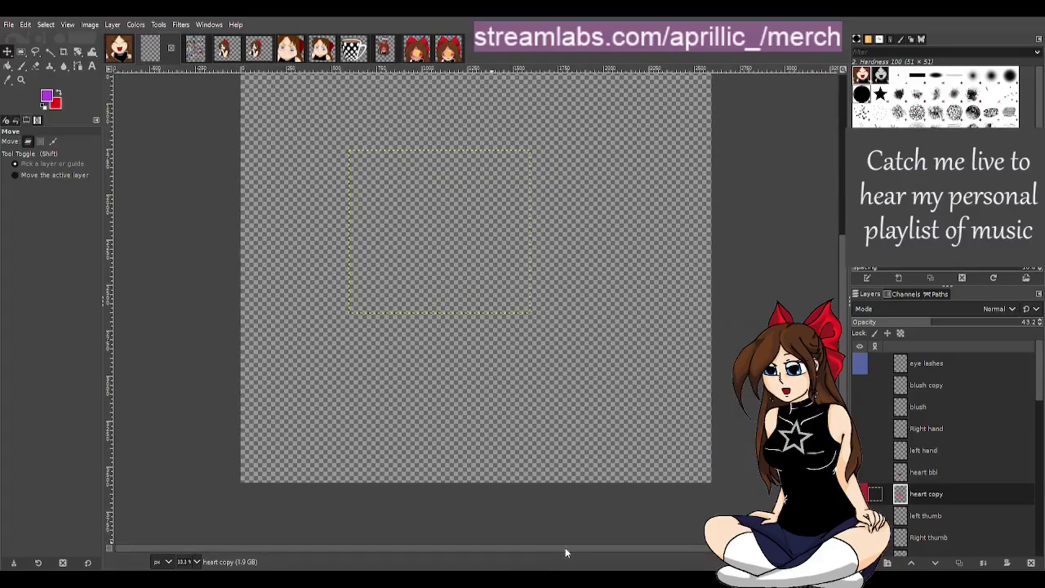
{"action": "scroll", "coordinate": [580, 534], "scroll_direction": "up", "scroll_amount": 2}
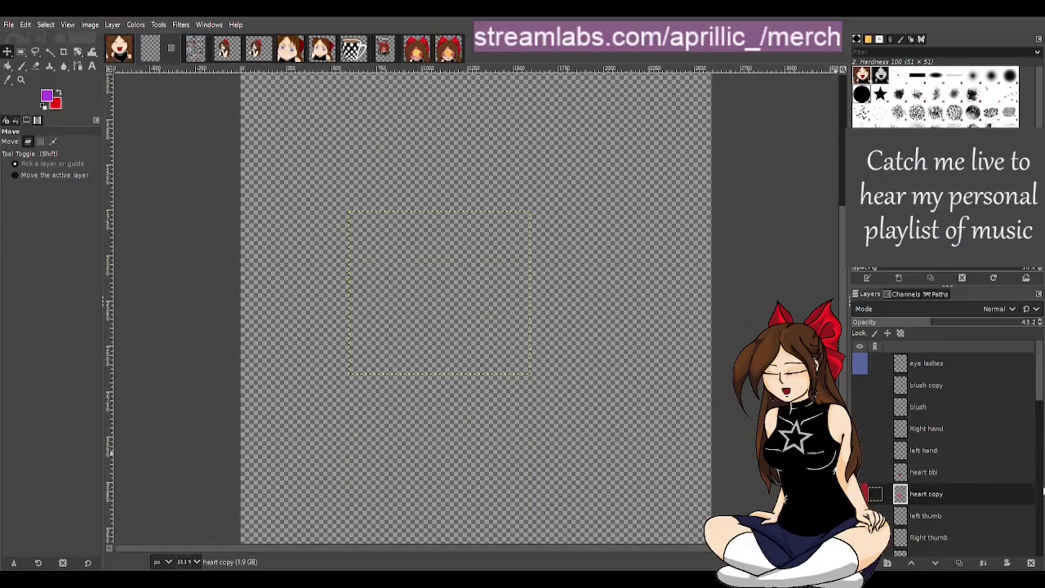
{"action": "scroll", "coordinate": [951, 515], "scroll_direction": "down", "scroll_amount": 10}
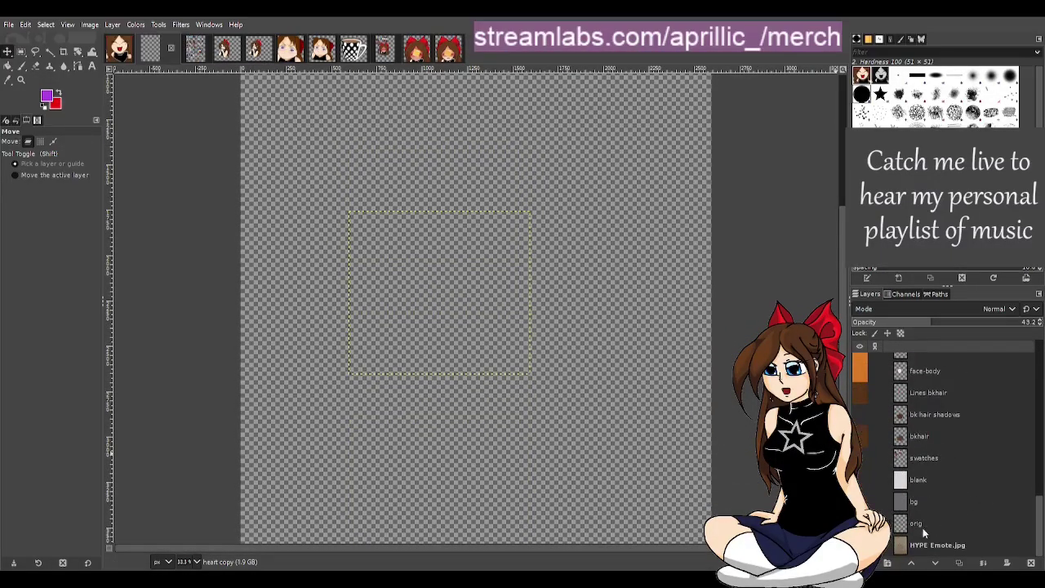
{"action": "left_click", "coordinate": [859, 435]}
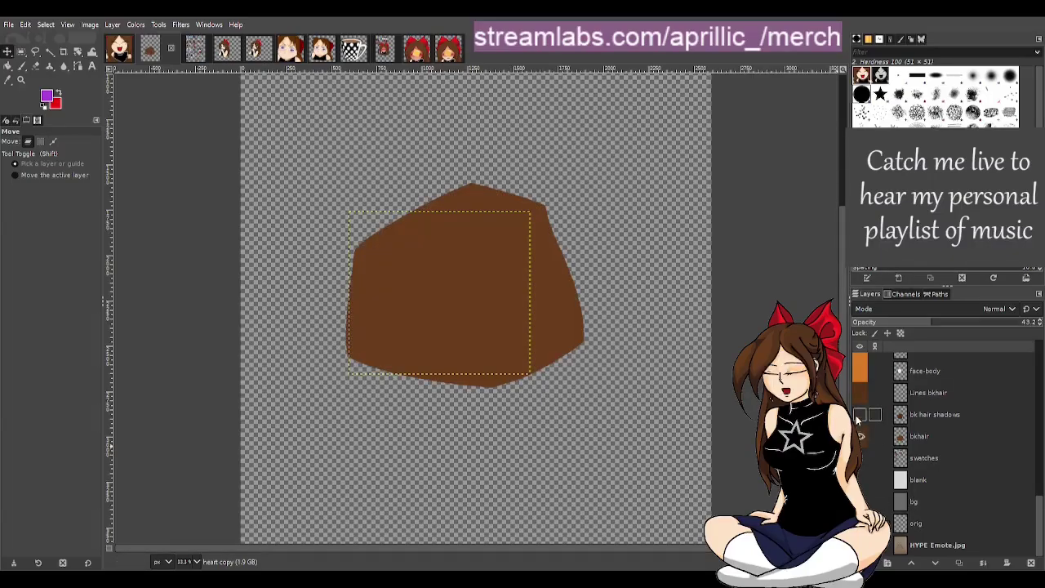
{"action": "left_click", "coordinate": [860, 414]}
{"action": "left_click", "coordinate": [859, 392]}
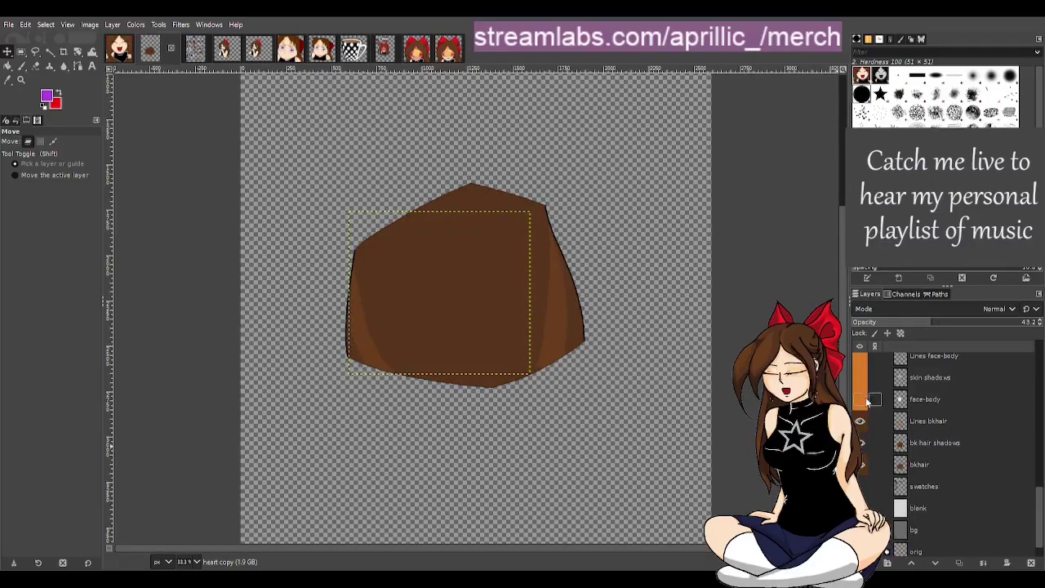
Show the face-body, skin shadows and Lines face-body layers above the back hair.
{"action": "scroll", "coordinate": [859, 396], "scroll_direction": "up", "scroll_amount": 1}
{"action": "left_click", "coordinate": [861, 399]}
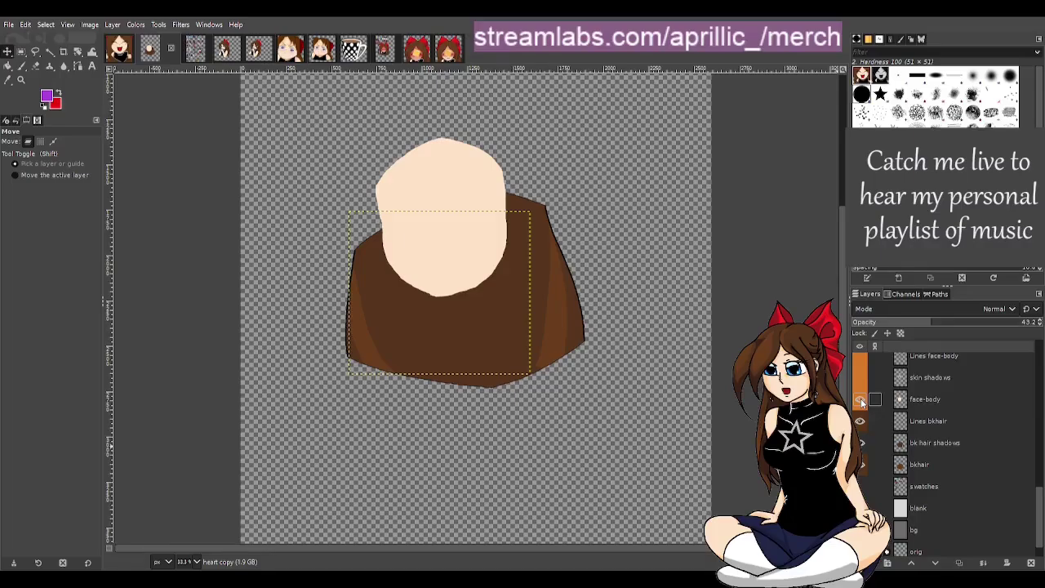
{"action": "left_click", "coordinate": [859, 379]}
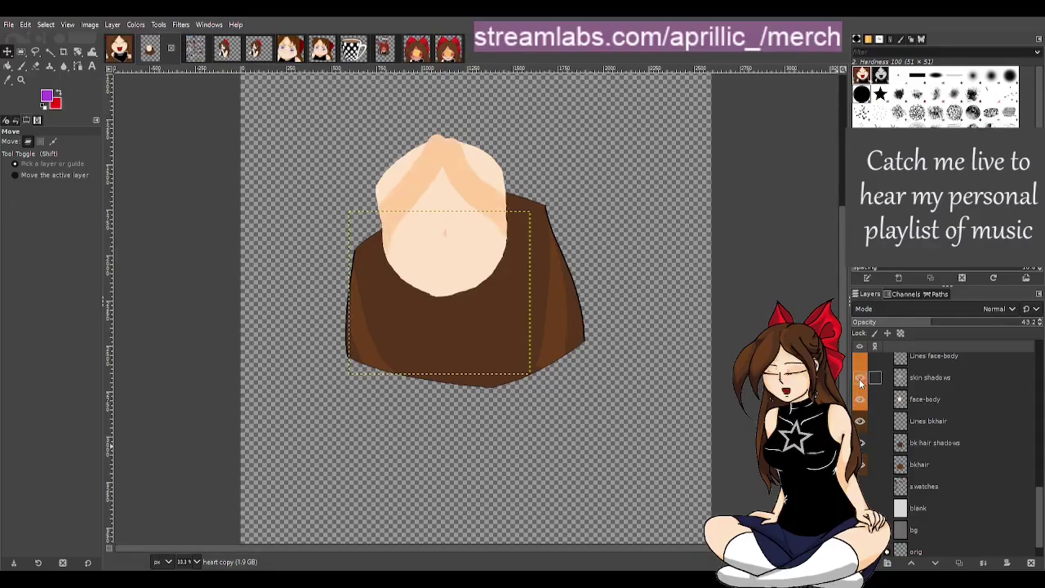
{"action": "scroll", "coordinate": [858, 379], "scroll_direction": "up", "scroll_amount": 1}
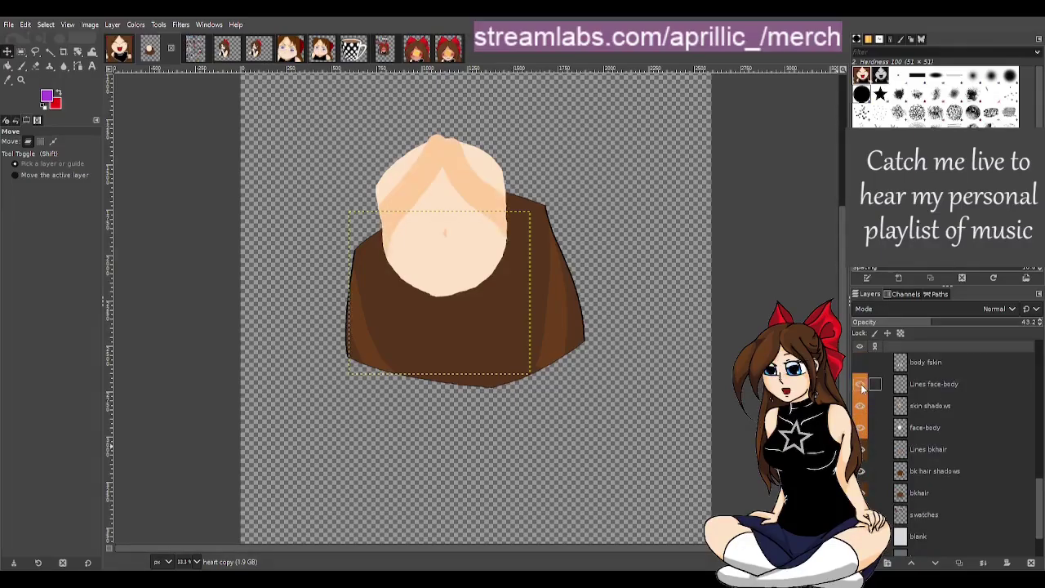
{"action": "left_click", "coordinate": [860, 385]}
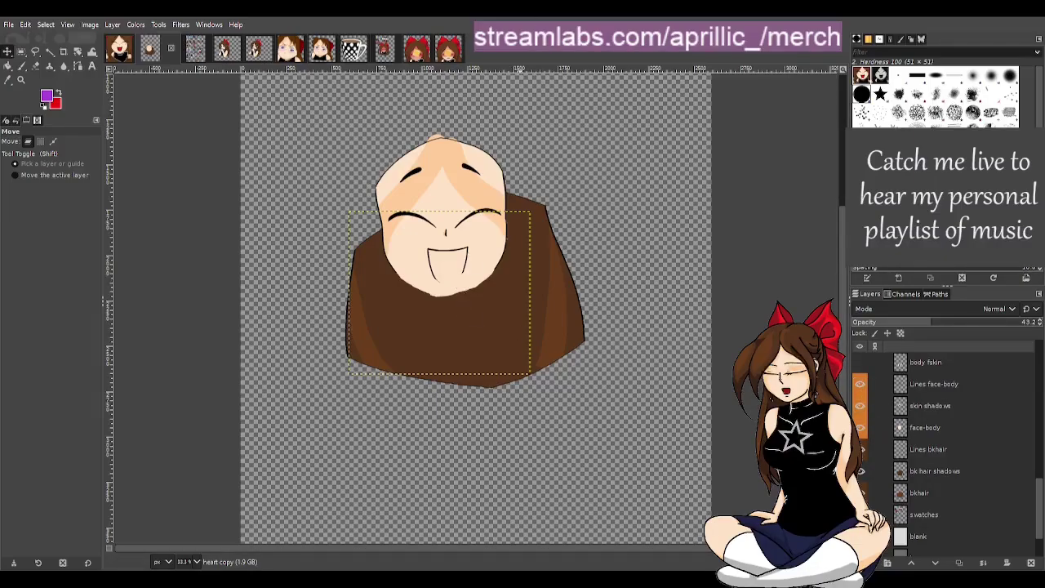
Select the Lines face-body layer and toggle its visibility to check the outline around the mouth and chin.
{"action": "scroll", "coordinate": [469, 315], "scroll_direction": "up", "scroll_amount": 3}
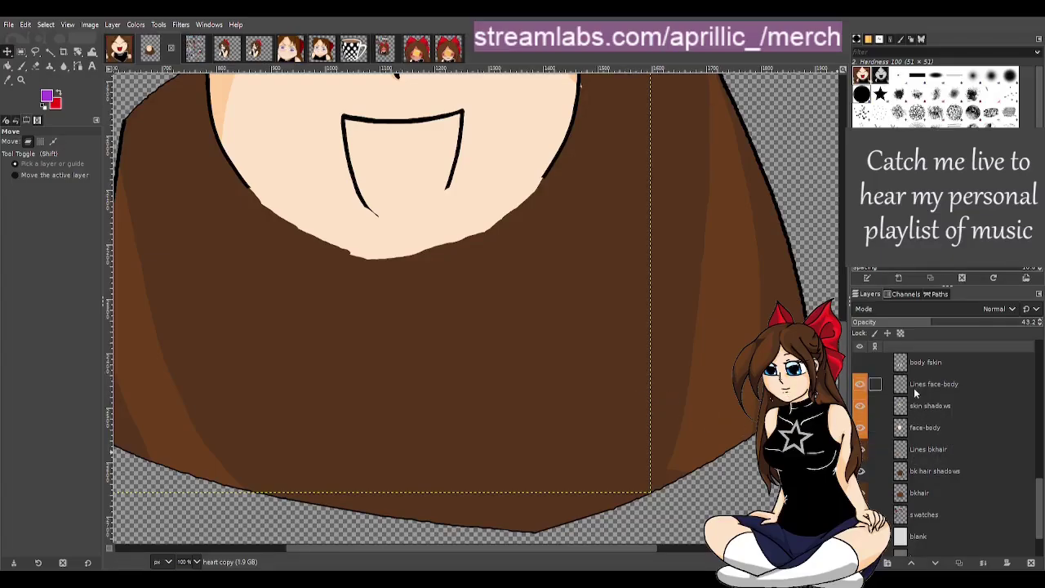
{"action": "left_click", "coordinate": [854, 384]}
{"action": "left_click", "coordinate": [860, 385]}
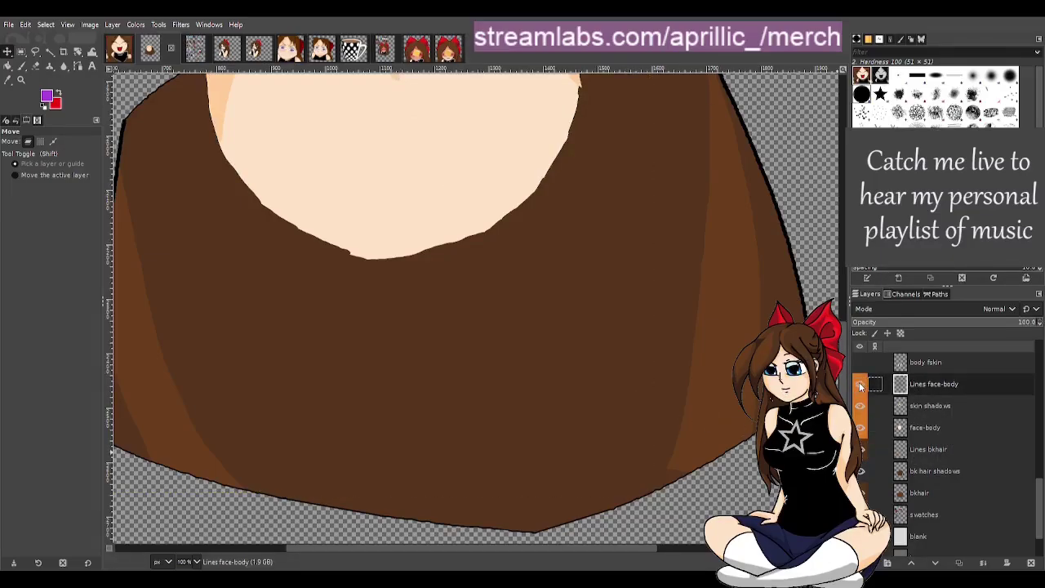
{"action": "left_click", "coordinate": [859, 385]}
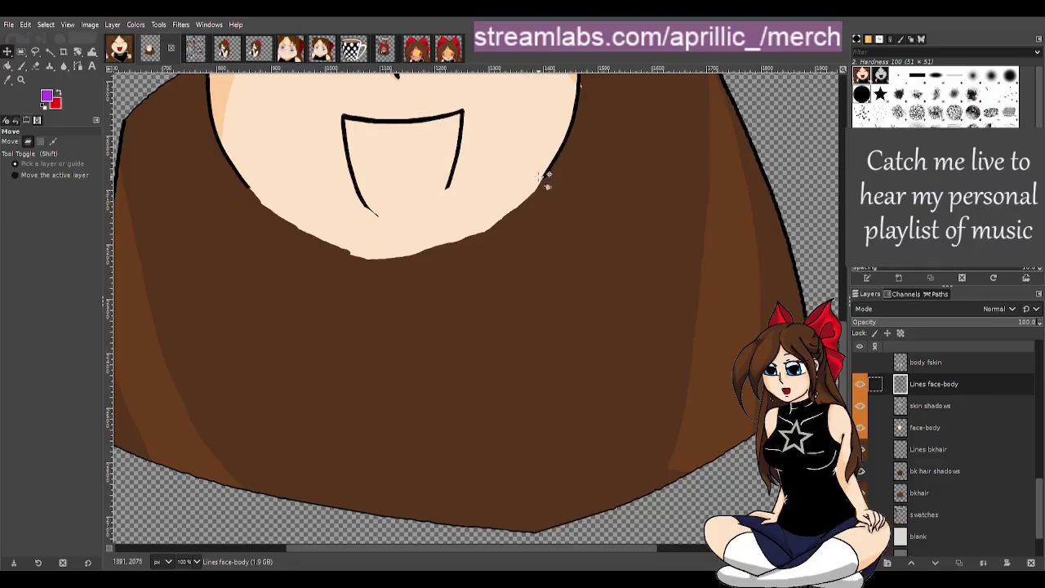
Compare the face and chin outline in the HYPE emote image with the heart drawing's face lines.
{"action": "left_click", "coordinate": [116, 50]}
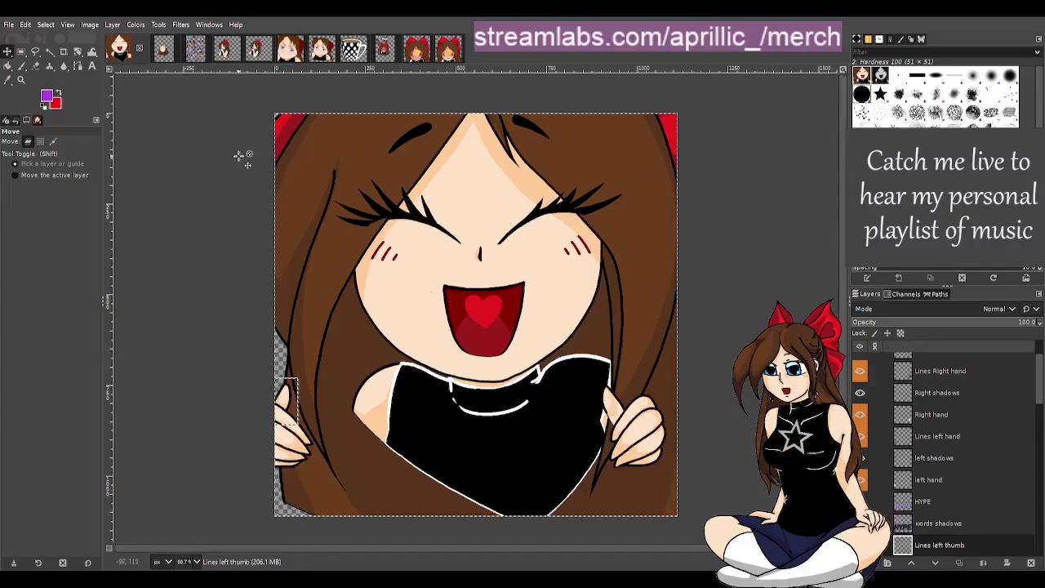
{"action": "left_click", "coordinate": [164, 50]}
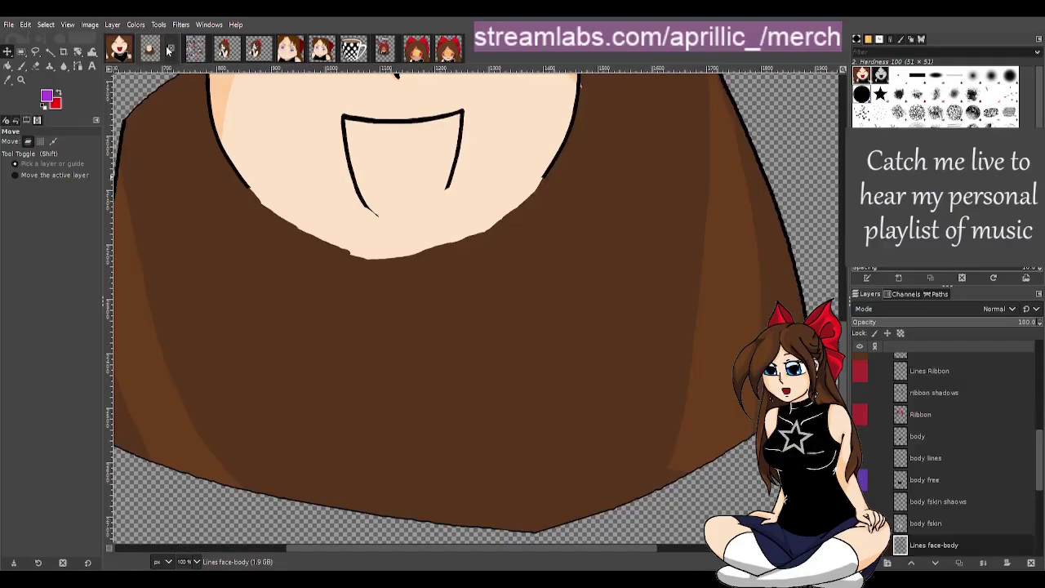
{"action": "left_click", "coordinate": [120, 53]}
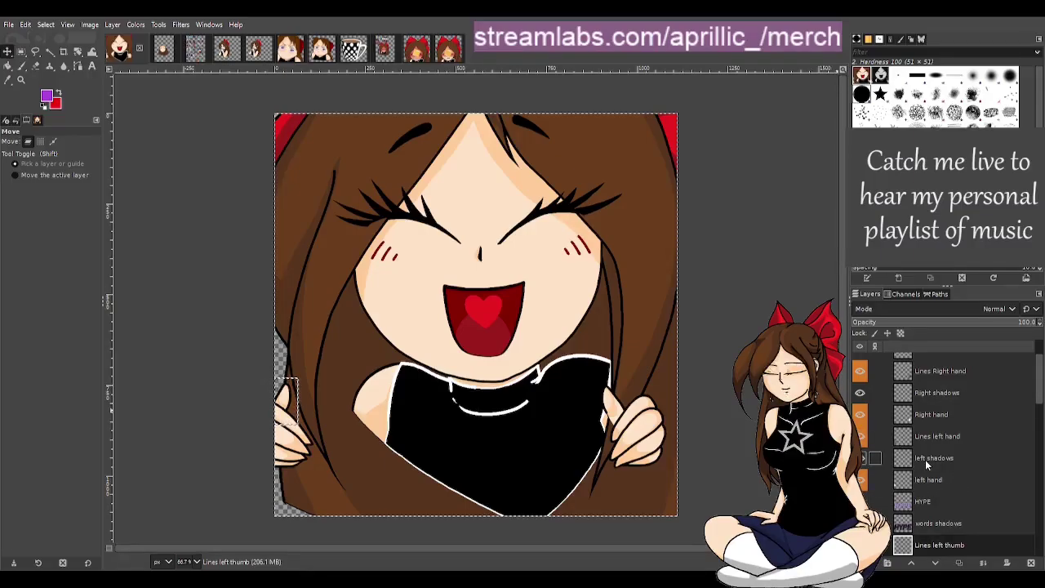
Select the face-body layer in the HYPE emote and toggle its visibility to check which skin areas it covers.
{"action": "scroll", "coordinate": [927, 461], "scroll_direction": "down", "scroll_amount": 5}
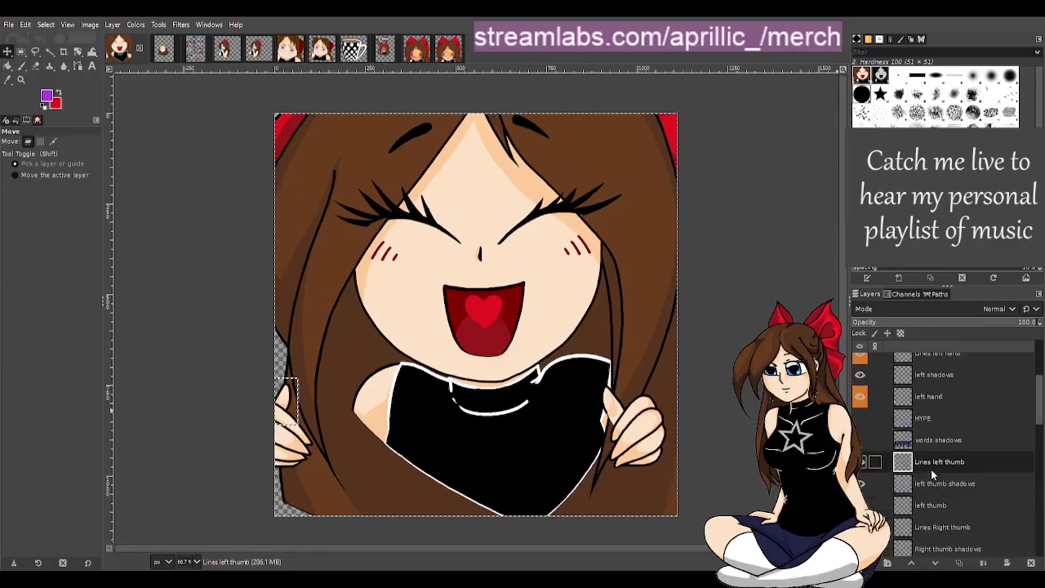
{"action": "scroll", "coordinate": [923, 479], "scroll_direction": "down", "scroll_amount": 10}
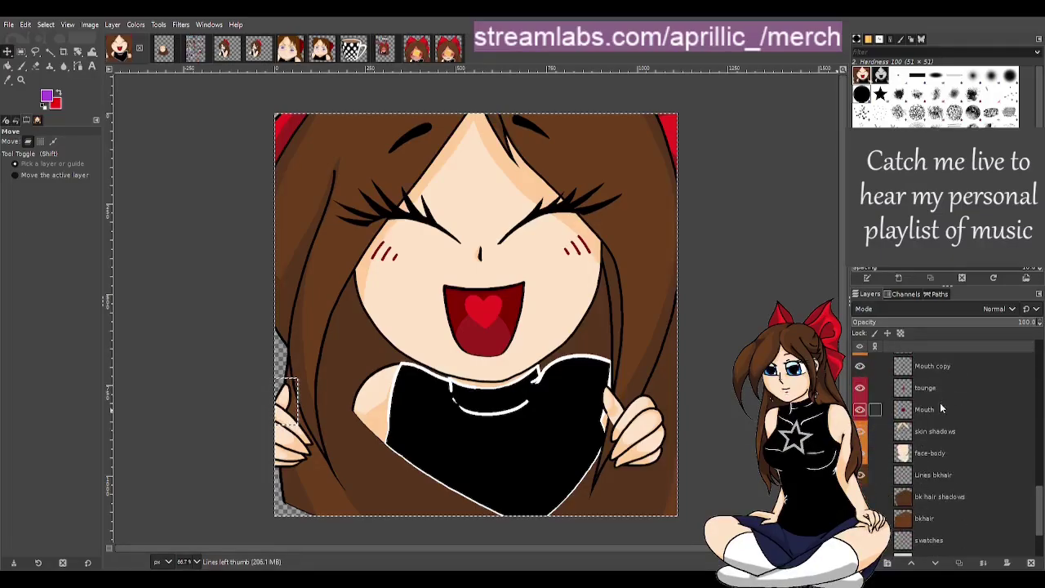
{"action": "left_click", "coordinate": [935, 453]}
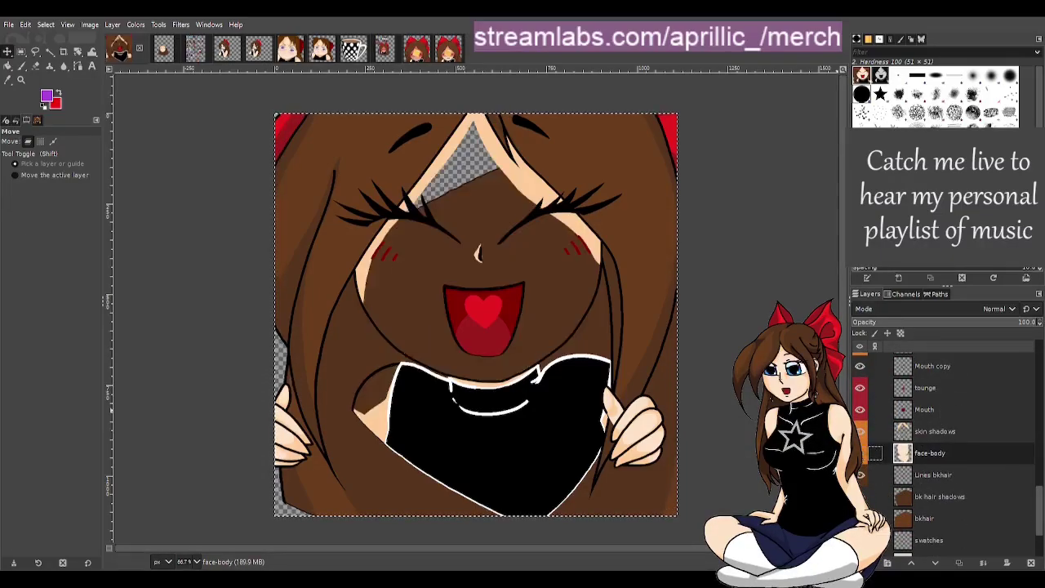
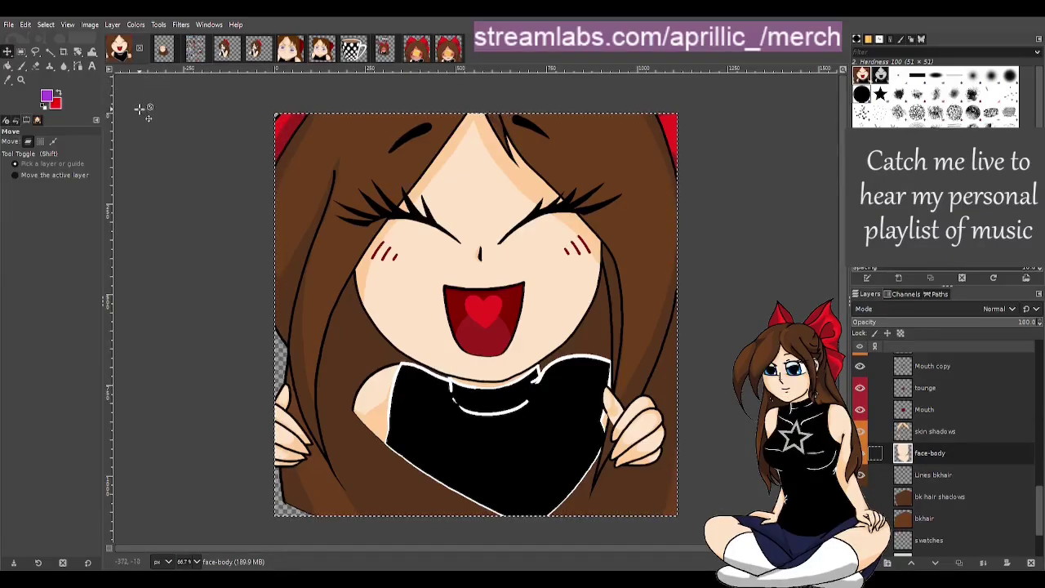
Compare the HYPE emote's shirt and neck area with the same area below the face in the heart drawing.
{"action": "left_click", "coordinate": [167, 56]}
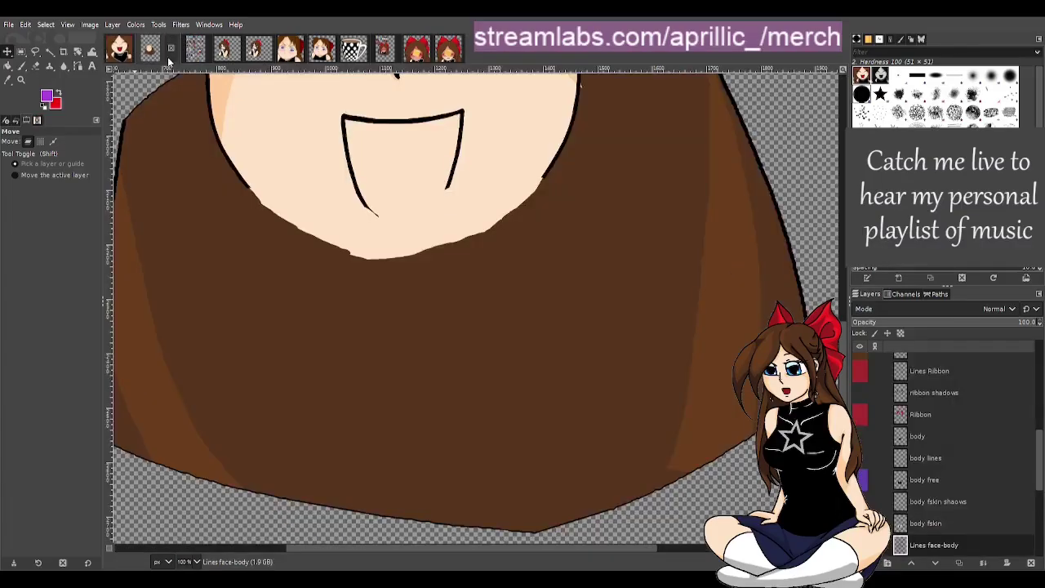
{"action": "left_click", "coordinate": [118, 54]}
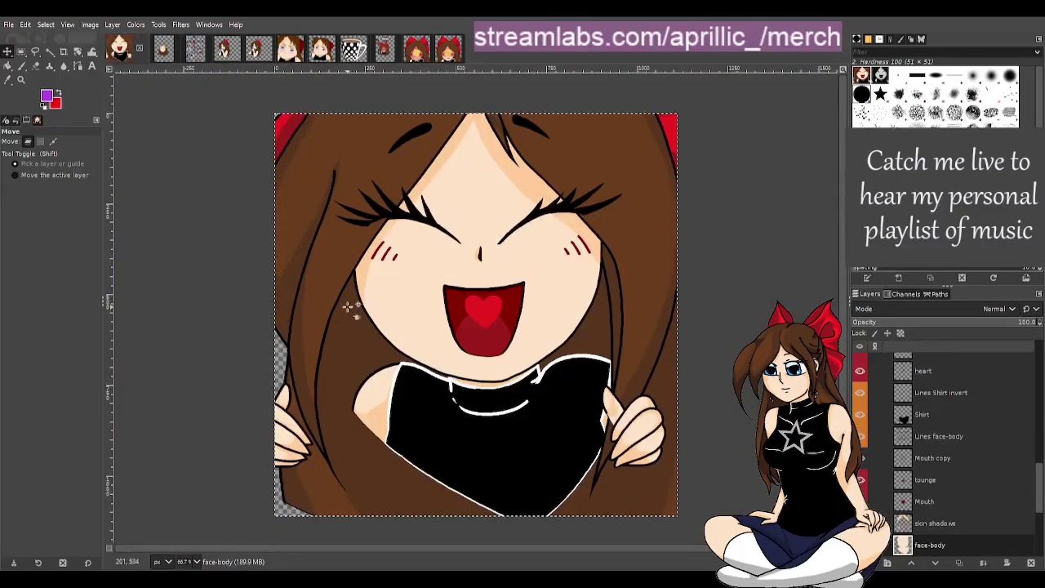
{"action": "left_click", "coordinate": [155, 49]}
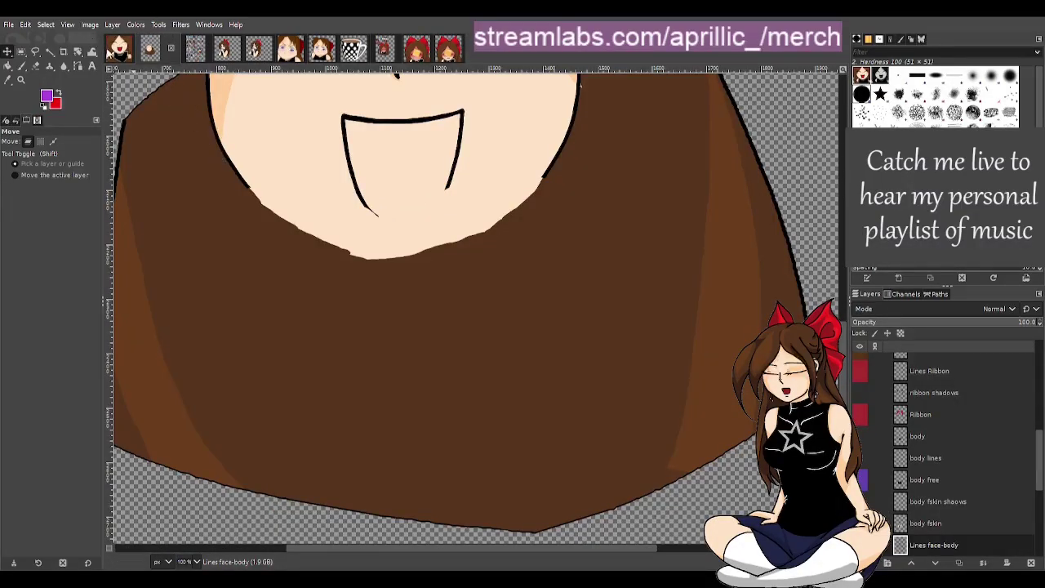
{"action": "left_click", "coordinate": [119, 49]}
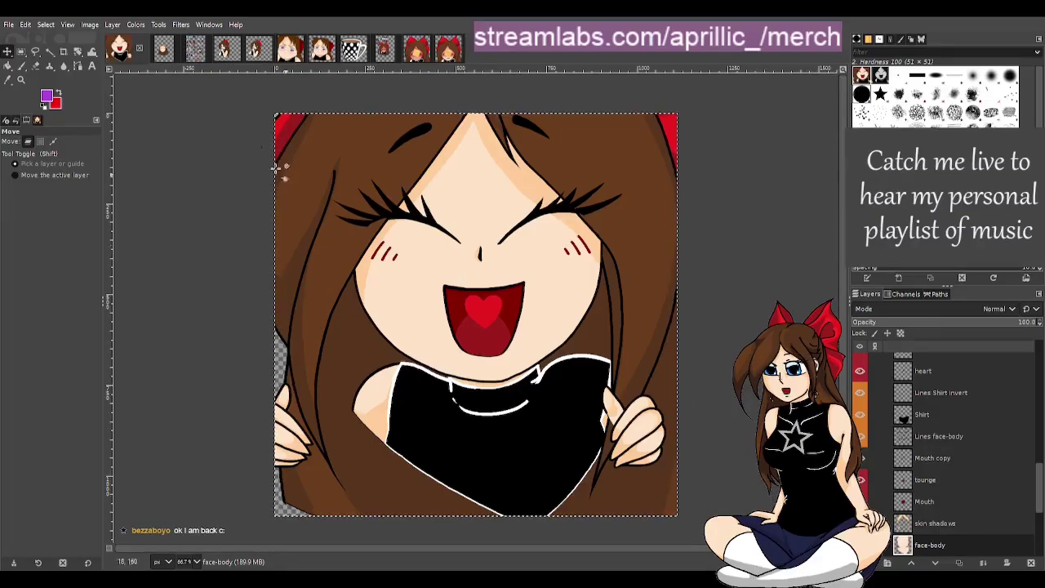
{"action": "left_click", "coordinate": [164, 56]}
{"action": "scroll", "coordinate": [408, 269], "scroll_direction": "up", "scroll_amount": 5}
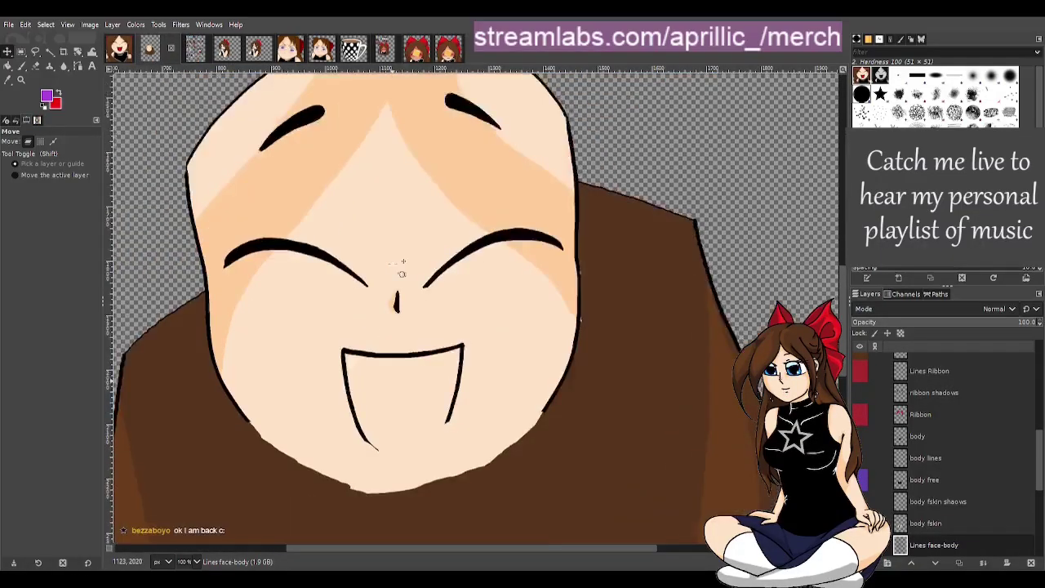
{"action": "scroll", "coordinate": [406, 270], "scroll_direction": "down", "scroll_amount": 8}
{"action": "scroll", "coordinate": [412, 270], "scroll_direction": "up", "scroll_amount": 5}
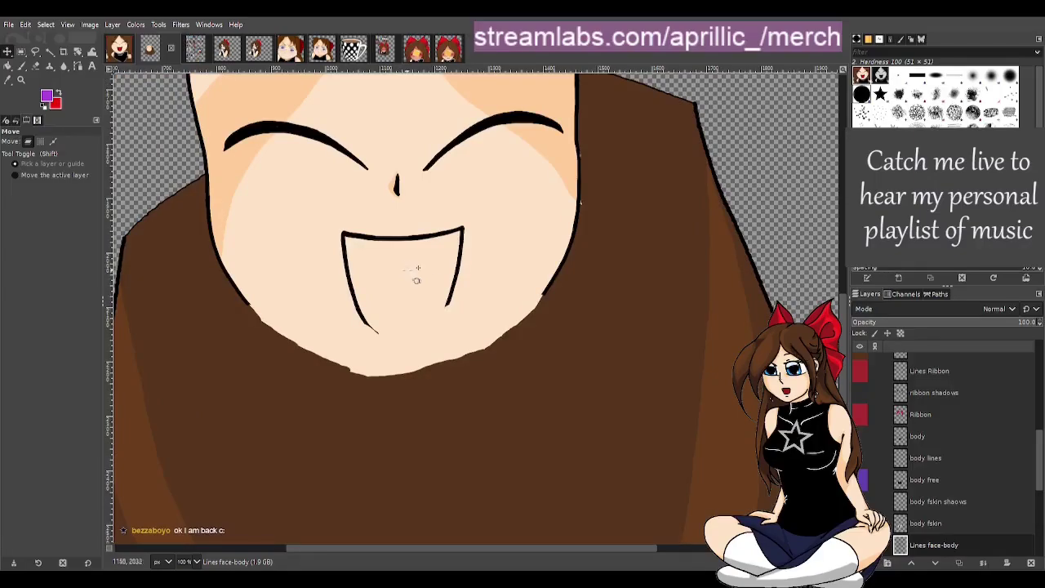
{"action": "left_click", "coordinate": [119, 51]}
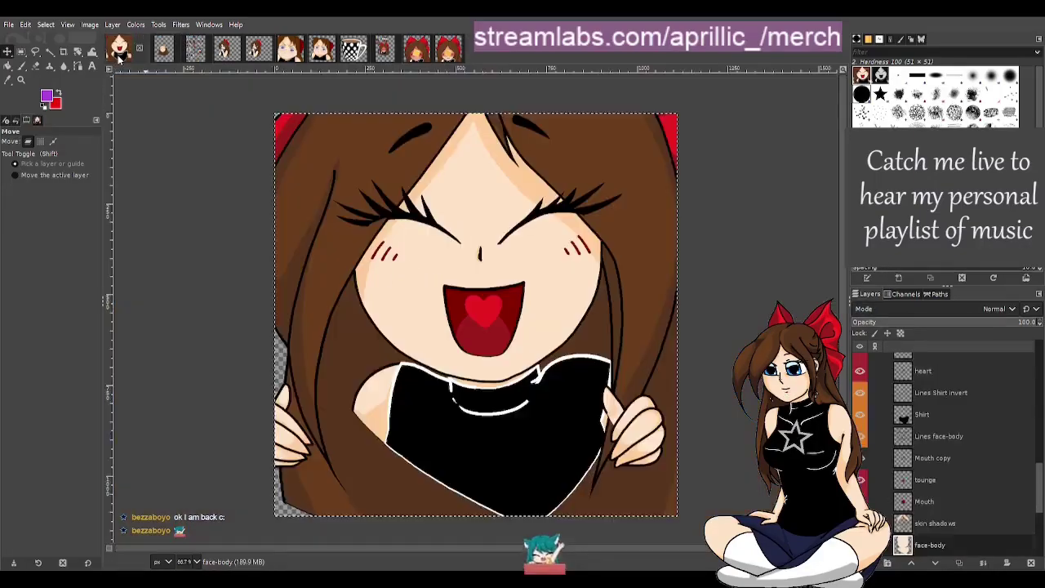
Bring the HYPE Emote.jpg sketch layer to the front to inspect it, and return it hidden to the bottom of the layer stack.
{"action": "scroll", "coordinate": [949, 503], "scroll_direction": "down", "scroll_amount": 5}
{"action": "scroll", "coordinate": [952, 506], "scroll_direction": "down", "scroll_amount": 2}
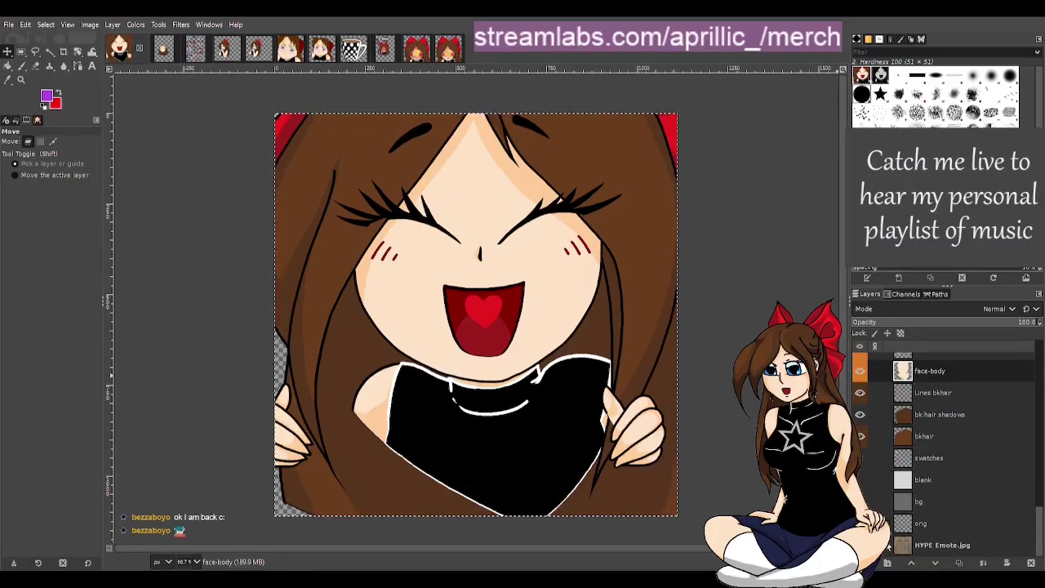
{"action": "mouse_move", "coordinate": [916, 549]}
{"action": "left_mouse_down"}
{"action": "mouse_move", "coordinate": [915, 345]}
{"action": "mouse_move", "coordinate": [914, 358]}
{"action": "left_mouse_up"}
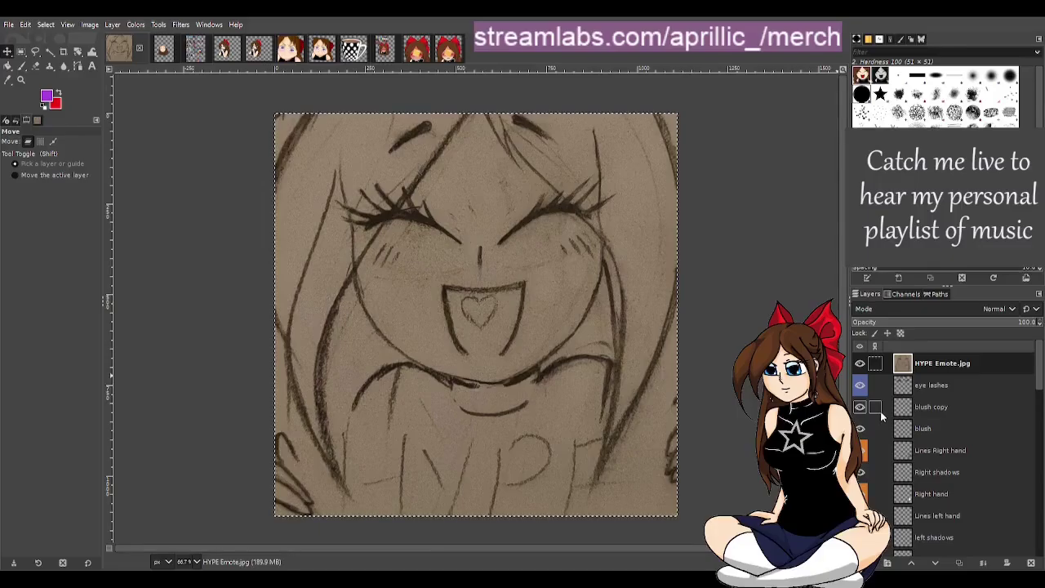
{"action": "left_click", "coordinate": [860, 365]}
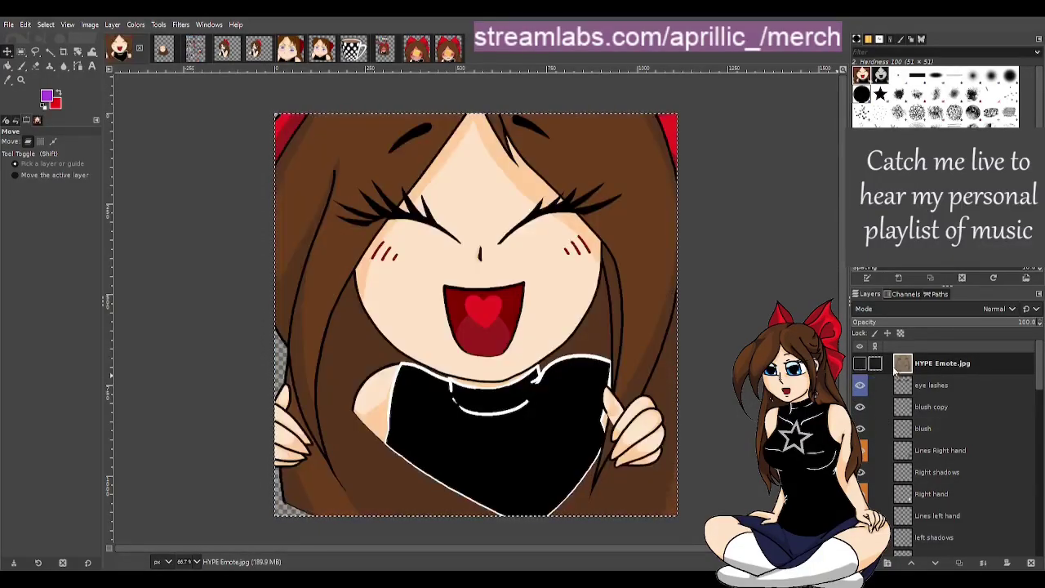
{"action": "scroll", "coordinate": [938, 551], "scroll_direction": "down", "scroll_amount": 5}
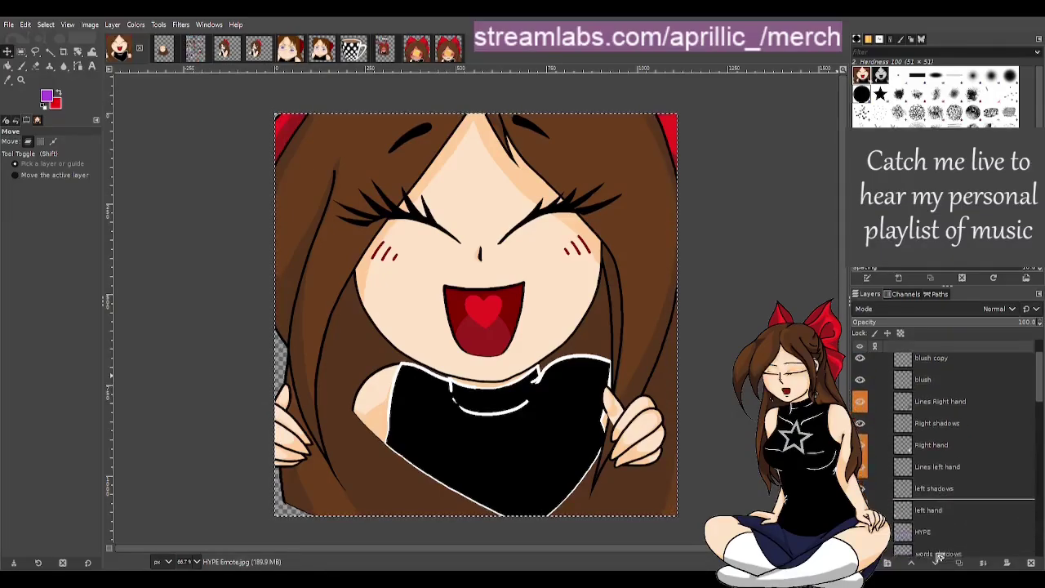
{"action": "scroll", "coordinate": [940, 553], "scroll_direction": "down", "scroll_amount": 6}
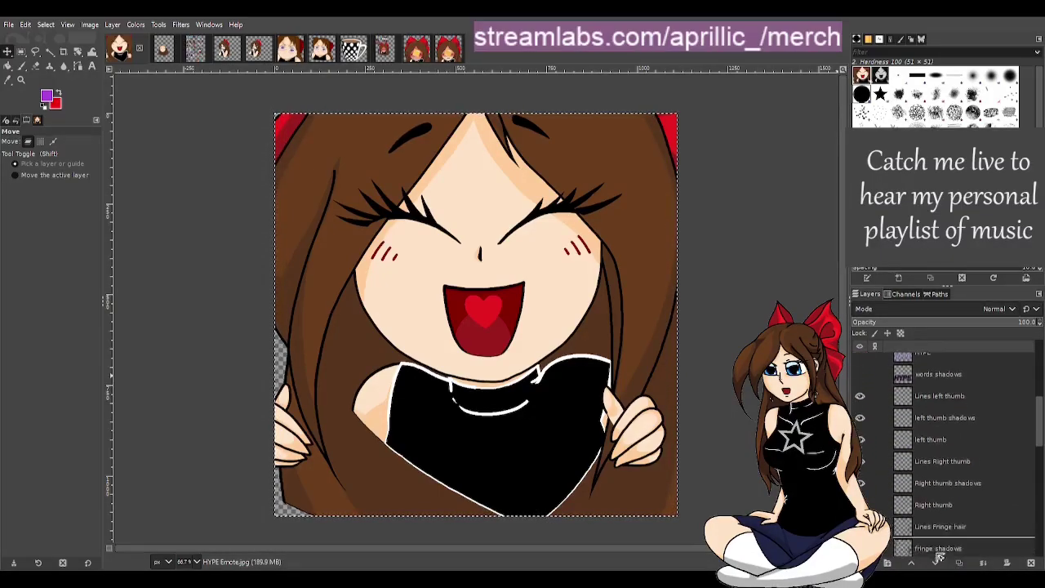
{"action": "mouse_move", "coordinate": [939, 556]}
{"action": "left_mouse_down"}
{"action": "mouse_move", "coordinate": [933, 512]}
{"action": "mouse_move", "coordinate": [919, 559]}
{"action": "left_mouse_up"}
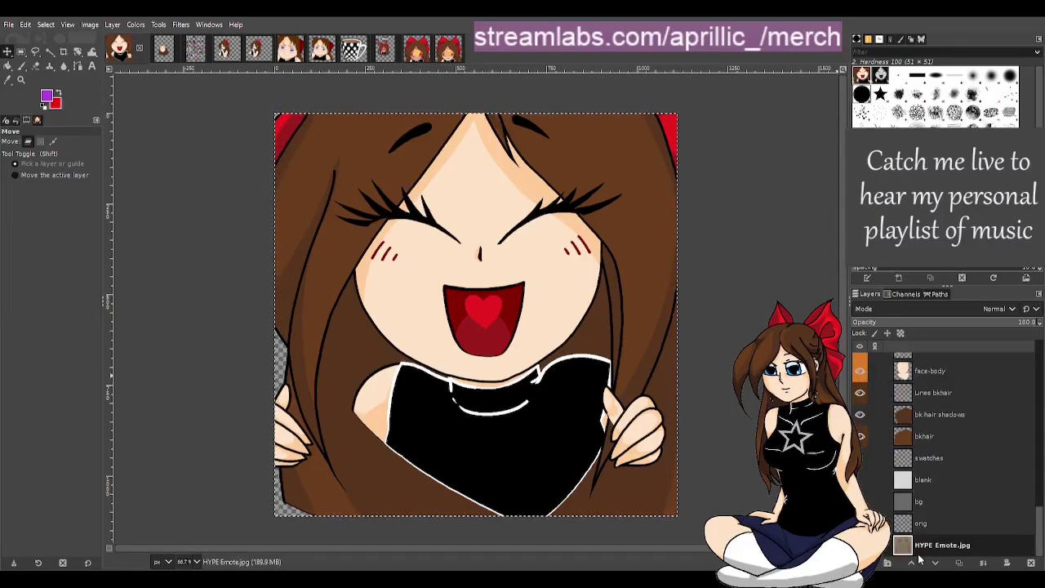
Expand the orig layer group and copy the contents of its face-body copy layer.
{"action": "left_click", "coordinate": [888, 524]}
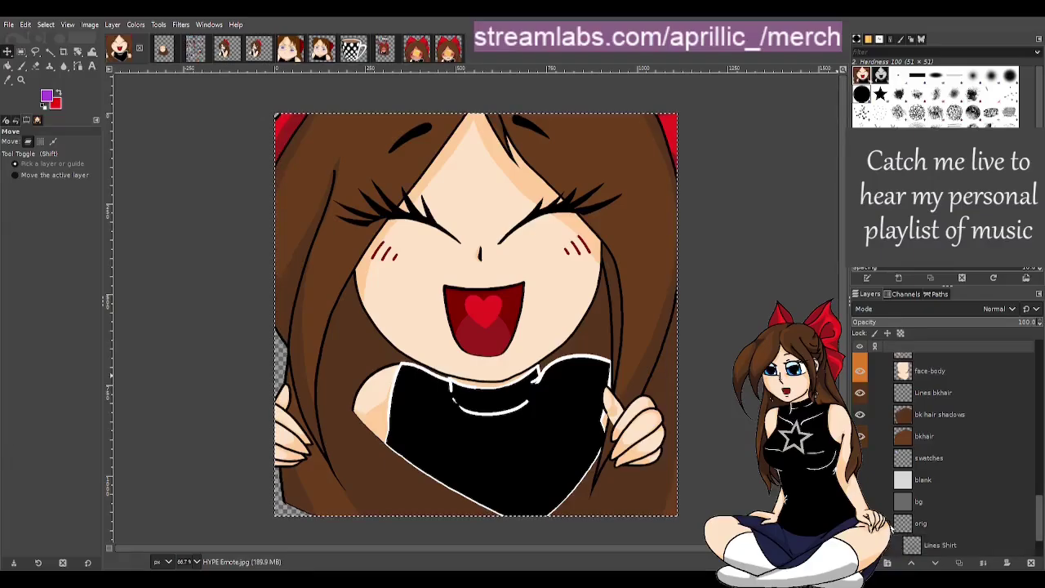
{"action": "scroll", "coordinate": [987, 511], "scroll_direction": "down", "scroll_amount": 3}
{"action": "left_click", "coordinate": [941, 480]}
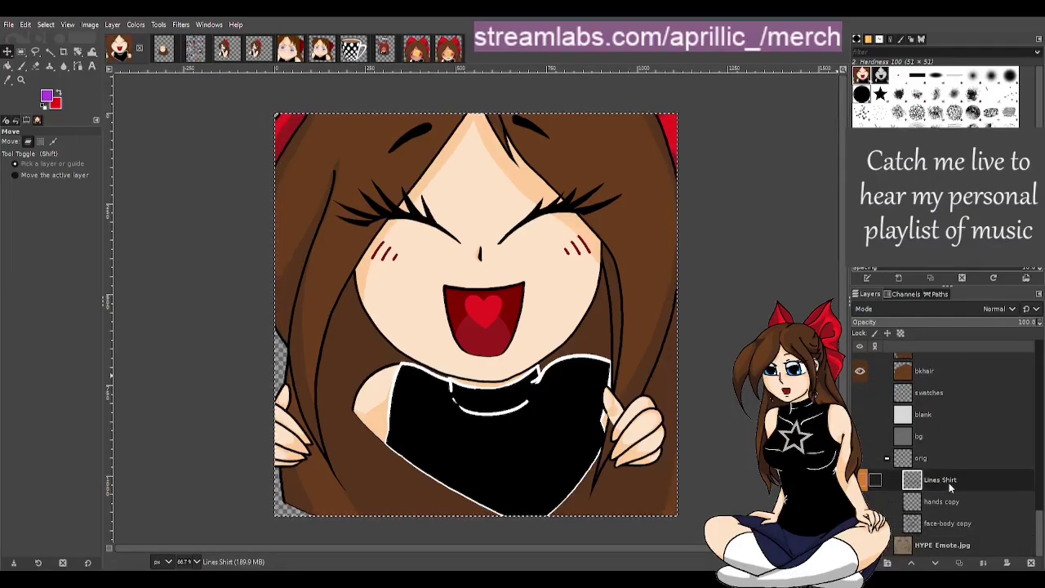
{"action": "left_click", "coordinate": [954, 523]}
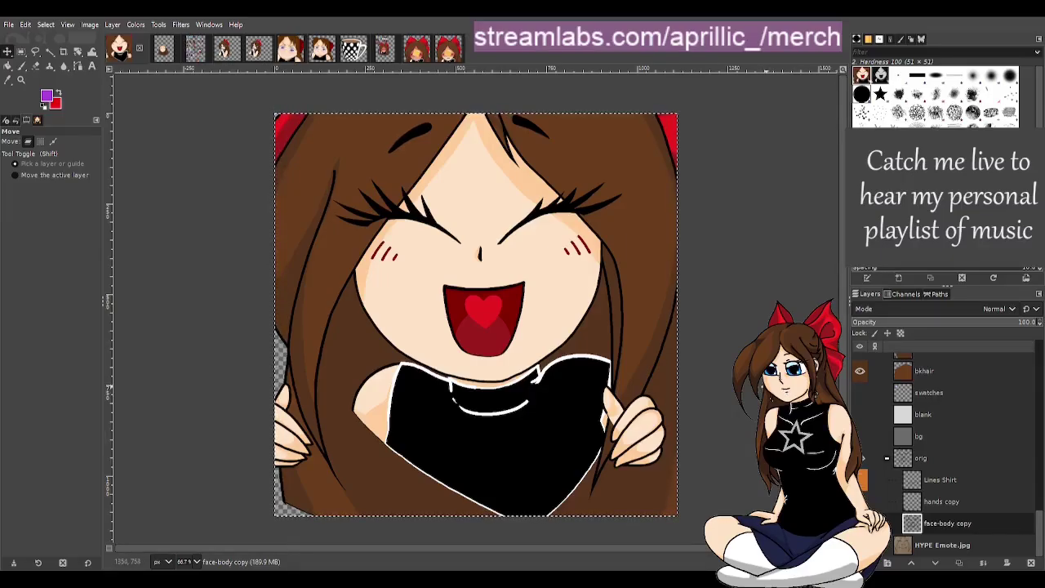
{"action": "key", "text": "ctrl+c"}
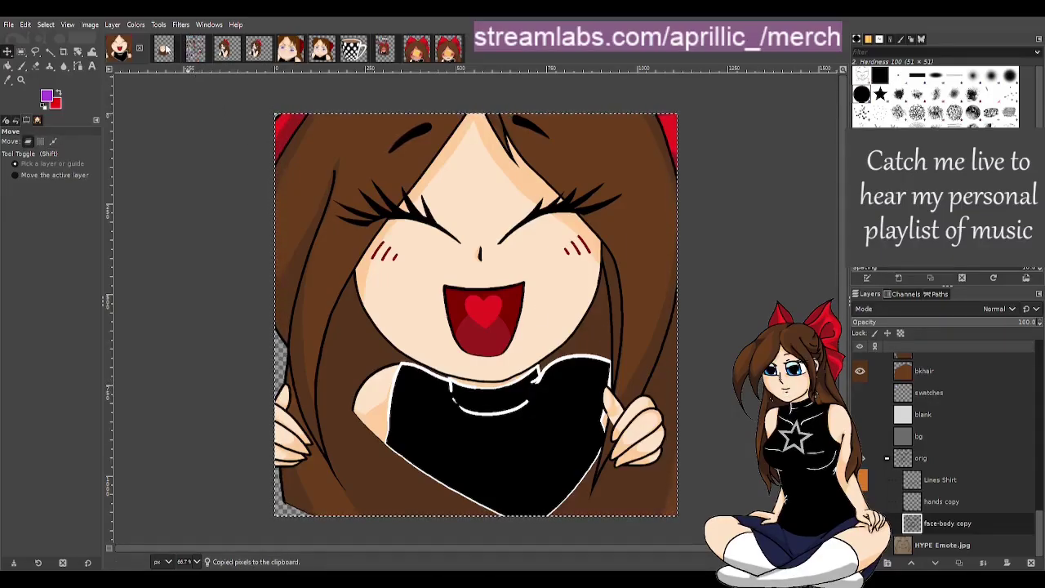
Paste the copied lines into the large heart drawing as a new layer named "body lines".
{"action": "key", "text": "alt+2"}
{"action": "scroll", "coordinate": [649, 340], "scroll_direction": "down", "scroll_amount": 2}
{"action": "key", "text": "ctrl+v"}
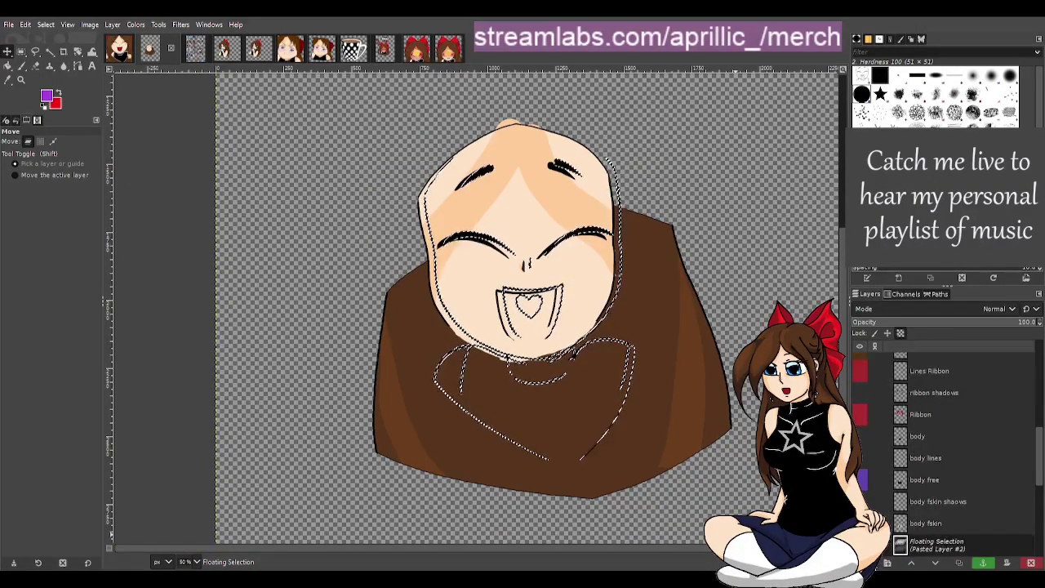
{"action": "left_click", "coordinate": [889, 562]}
{"action": "double_click", "coordinate": [947, 462]}
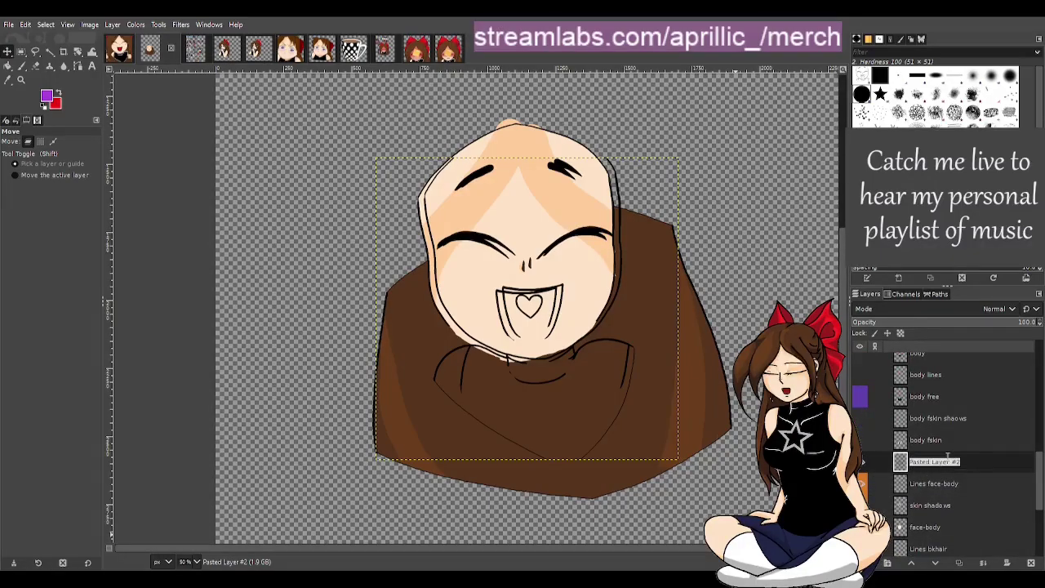
{"action": "type", "text": "bod"}
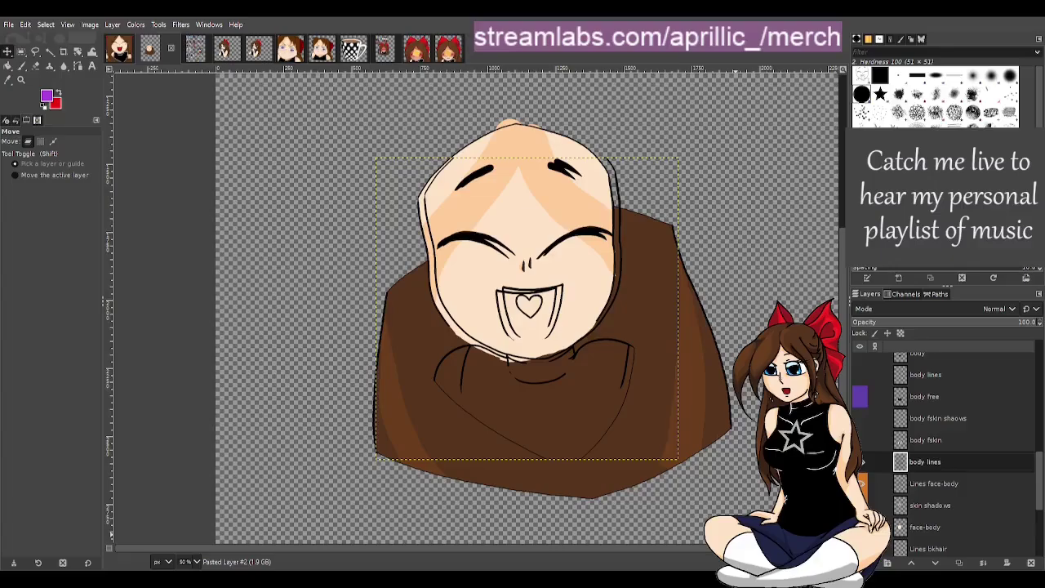
{"action": "type", "text": "y lines"}
{"action": "key", "text": "Return"}
Move the pasted body lines so their face, eyes and mouth line up with the heart drawing's existing outline.
{"action": "scroll", "coordinate": [641, 390], "scroll_direction": "up", "scroll_amount": 3}
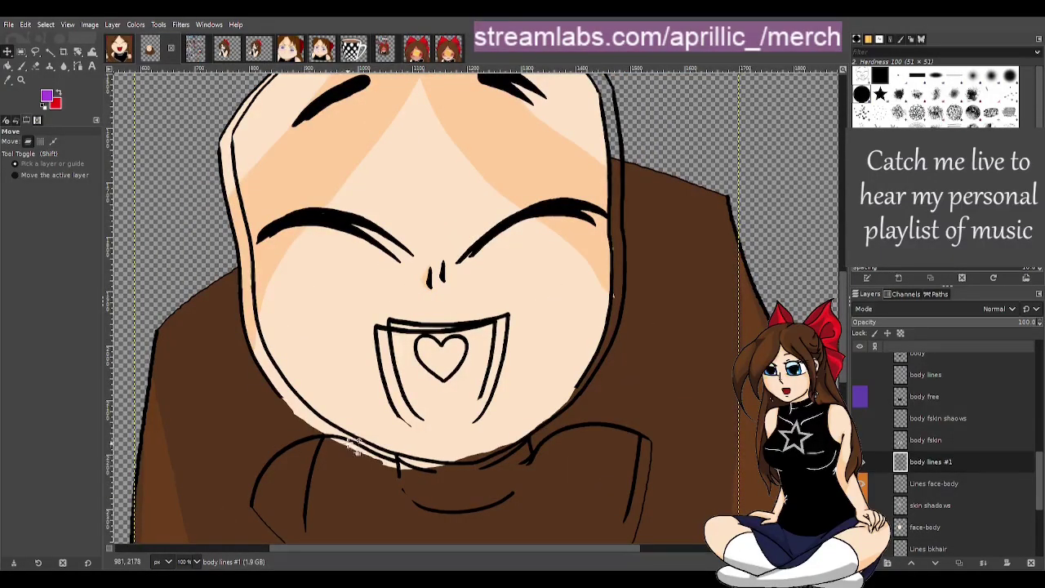
{"action": "left_click_drag", "start_coordinate": [335, 423], "coordinate": [326, 437]}
{"action": "scroll", "coordinate": [330, 441], "scroll_direction": "up", "scroll_amount": 3}
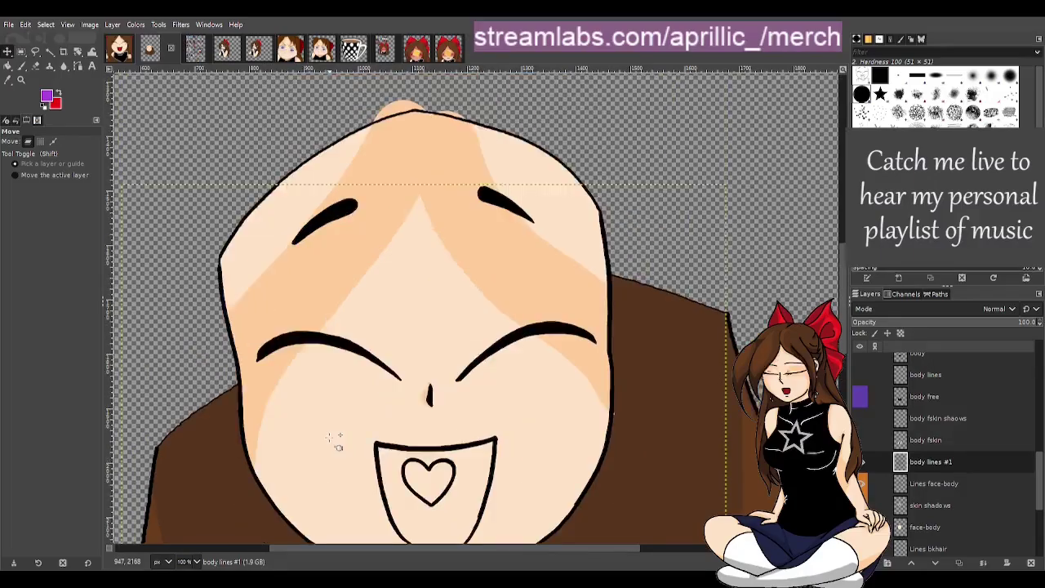
{"action": "scroll", "coordinate": [334, 440], "scroll_direction": "up", "scroll_amount": 3}
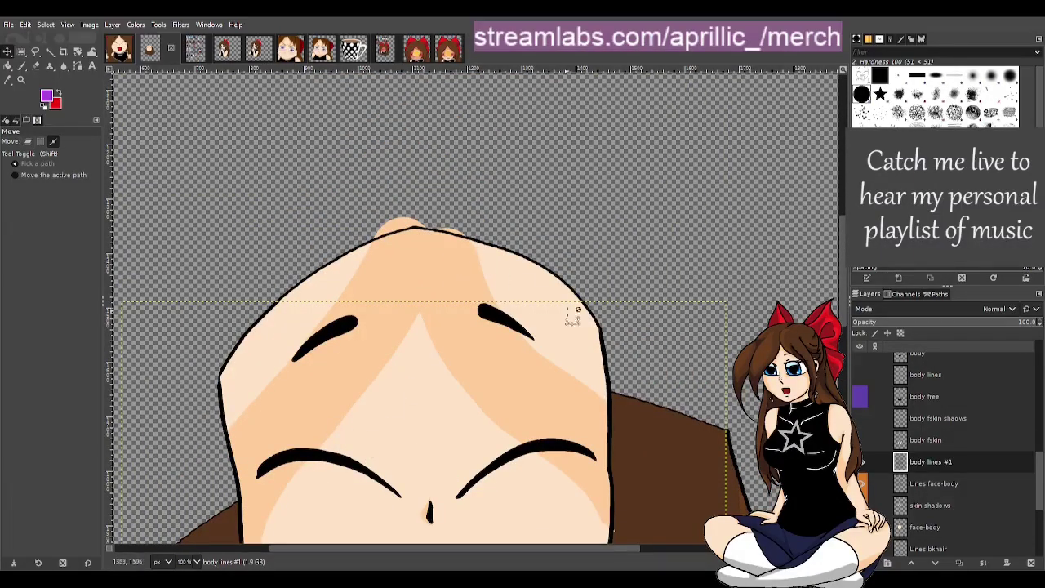
Fine-tune the pasted lines' alignment at the forehead edge, undoing and redoing the last small shifts to compare positions.
{"action": "scroll", "coordinate": [214, 369], "scroll_direction": "up", "scroll_amount": 5}
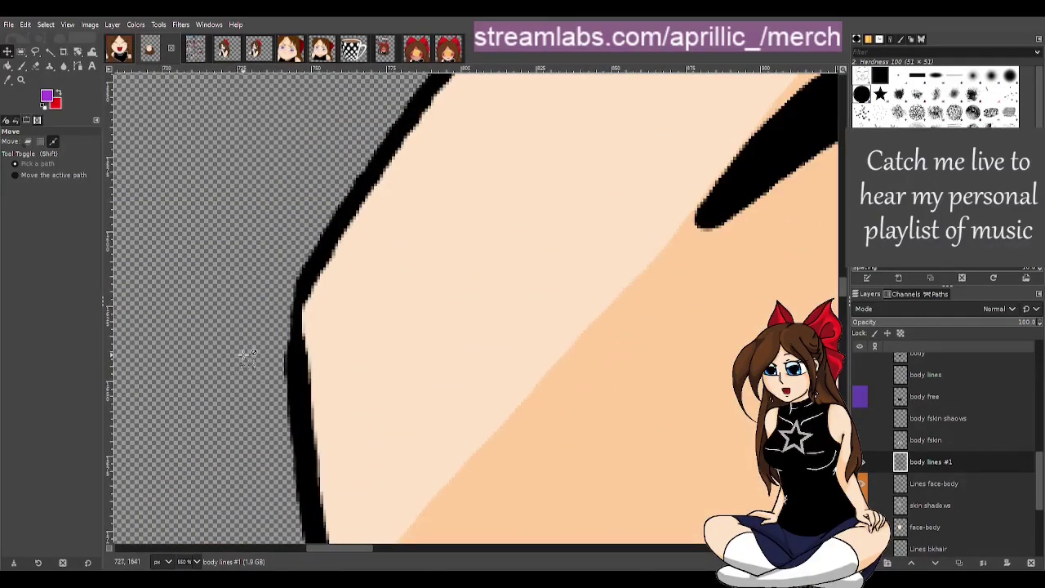
{"action": "left_click_drag", "start_coordinate": [319, 346], "coordinate": [316, 356]}
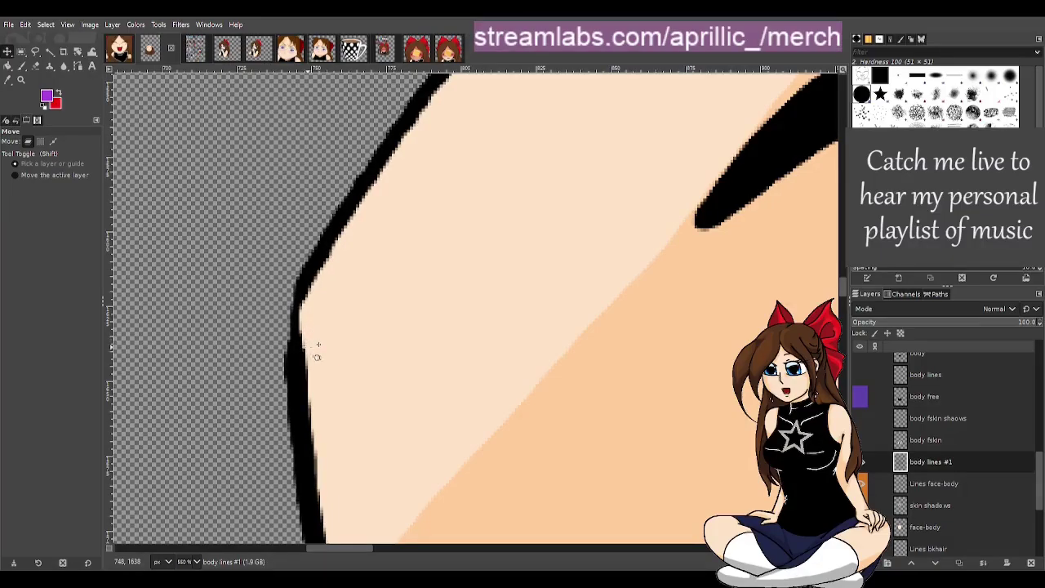
{"action": "key", "text": "ctrl+z"}
{"action": "key", "text": "ctrl+y"}
{"action": "key", "text": "ctrl+z"}
{"action": "key", "text": "ctrl+y"}
{"action": "key", "text": "ctrl+z"}
{"action": "key", "text": "ctrl+z"}
{"action": "key", "text": "ctrl+y"}
{"action": "key", "text": "ctrl+y"}
{"action": "key", "text": "ctrl+z"}
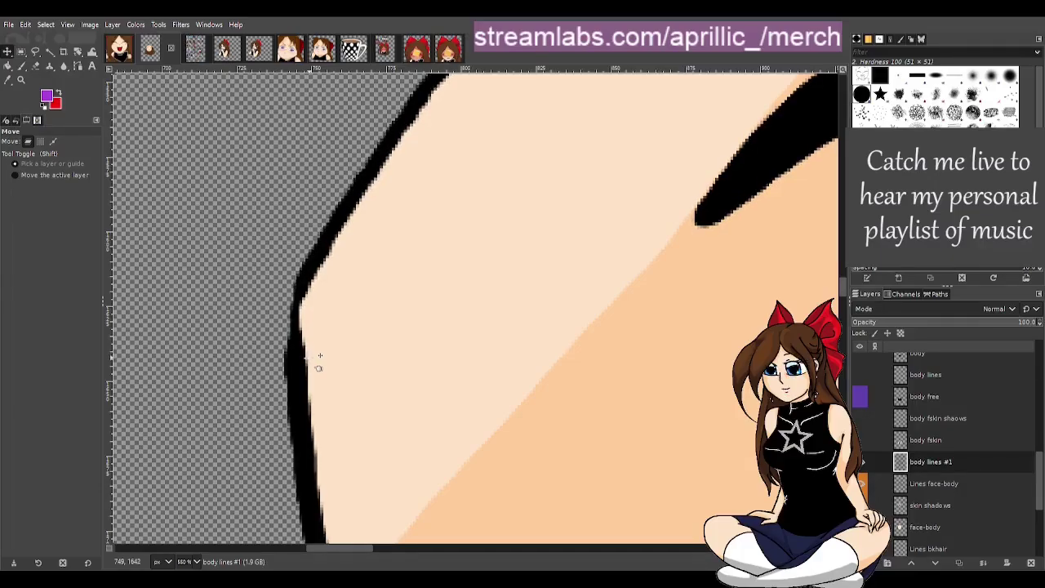
Check the aligned lines around the chin, collar and shoulders, and return to the layers of the HYPE emote image.
{"action": "scroll", "coordinate": [466, 329], "scroll_direction": "down", "scroll_amount": 5}
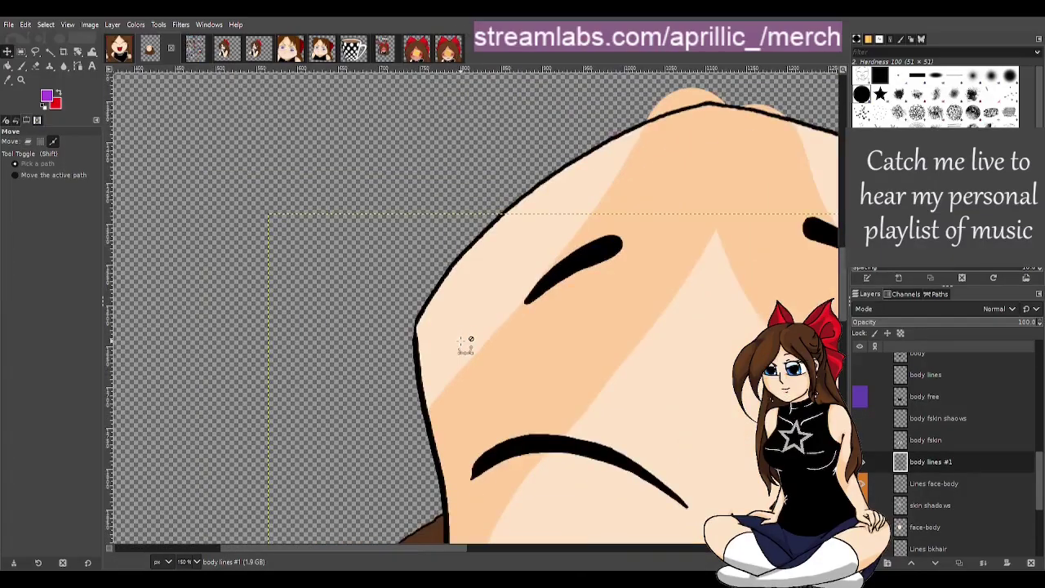
{"action": "scroll", "coordinate": [466, 343], "scroll_direction": "down", "scroll_amount": 2}
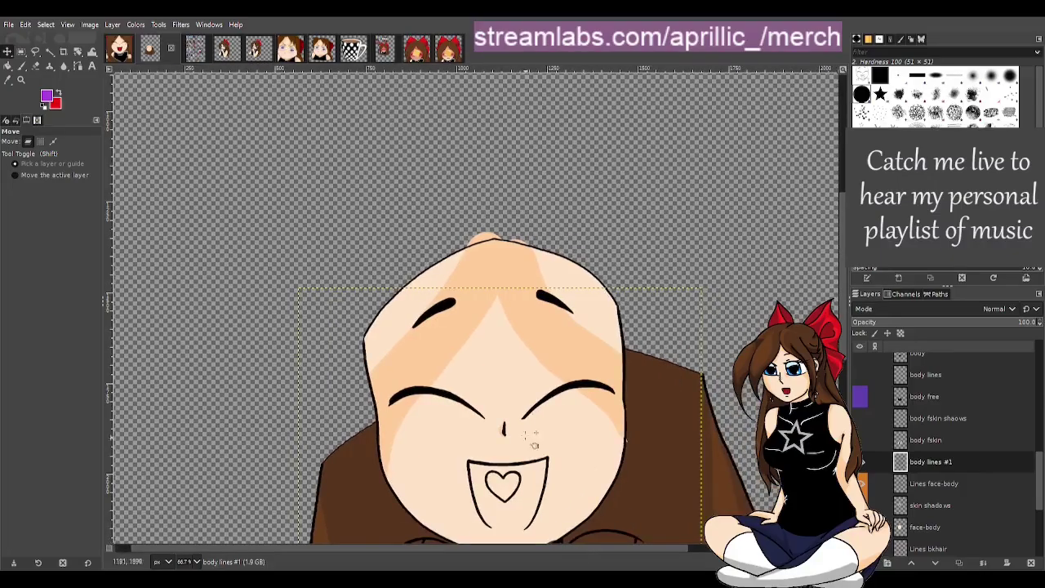
{"action": "scroll", "coordinate": [535, 441], "scroll_direction": "down", "scroll_amount": 3}
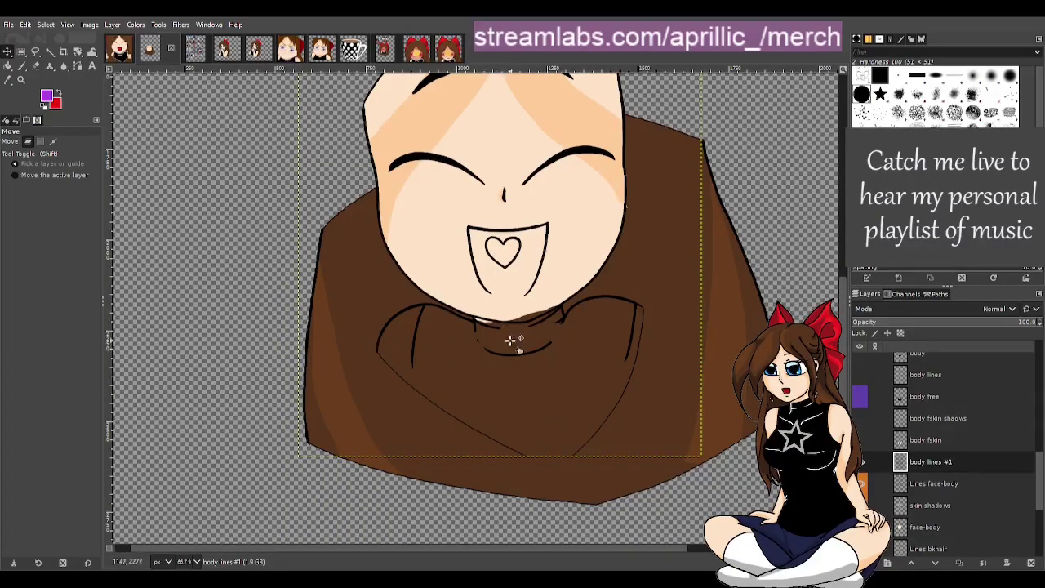
{"action": "left_click", "coordinate": [120, 51]}
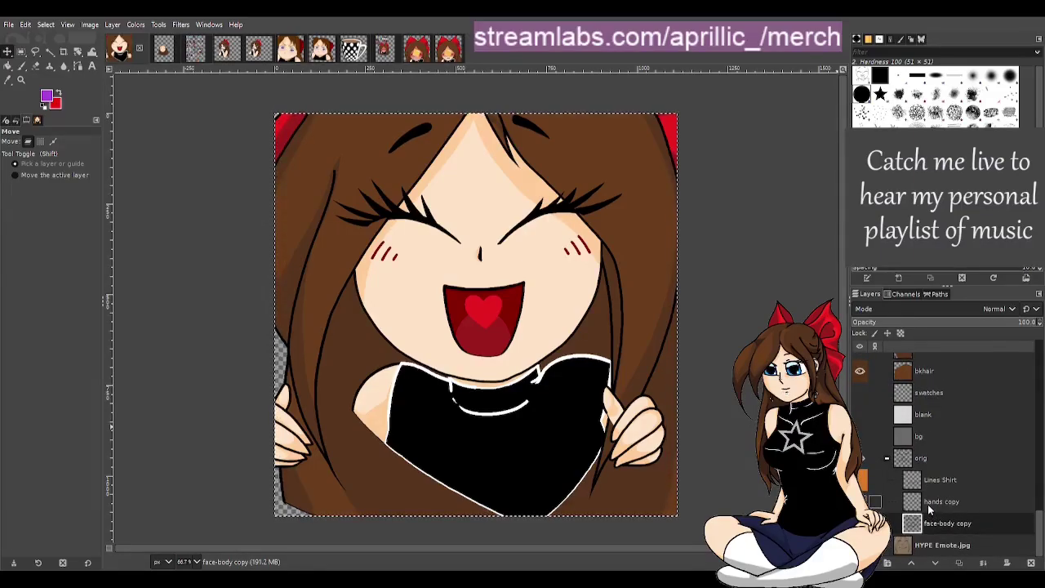
{"action": "scroll", "coordinate": [931, 457], "scroll_direction": "up", "scroll_amount": 2}
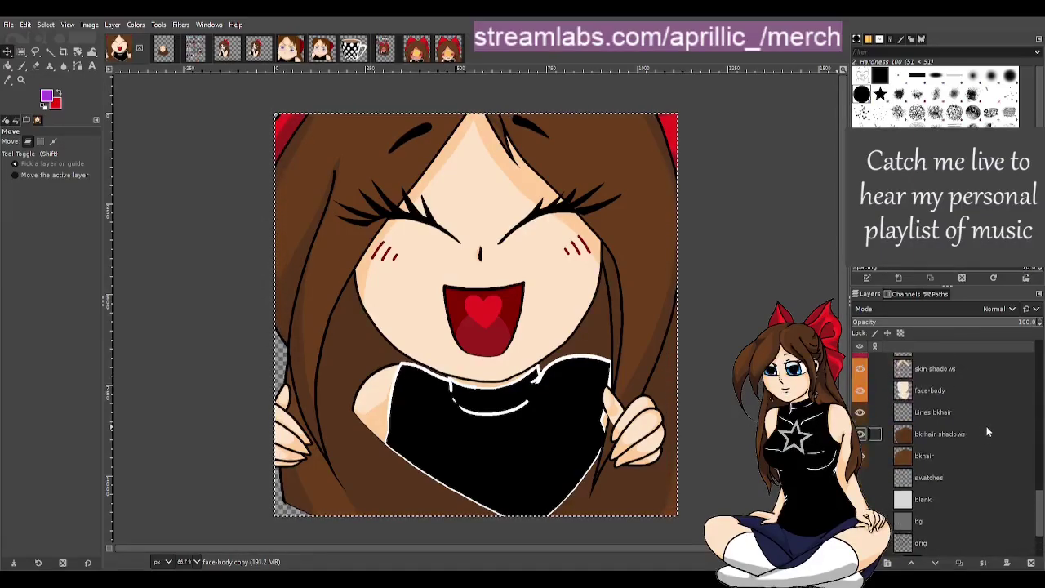
Copy the HYPE emote's face-body layer and make the face-body layer of the large heart drawing active.
{"action": "left_click", "coordinate": [943, 391]}
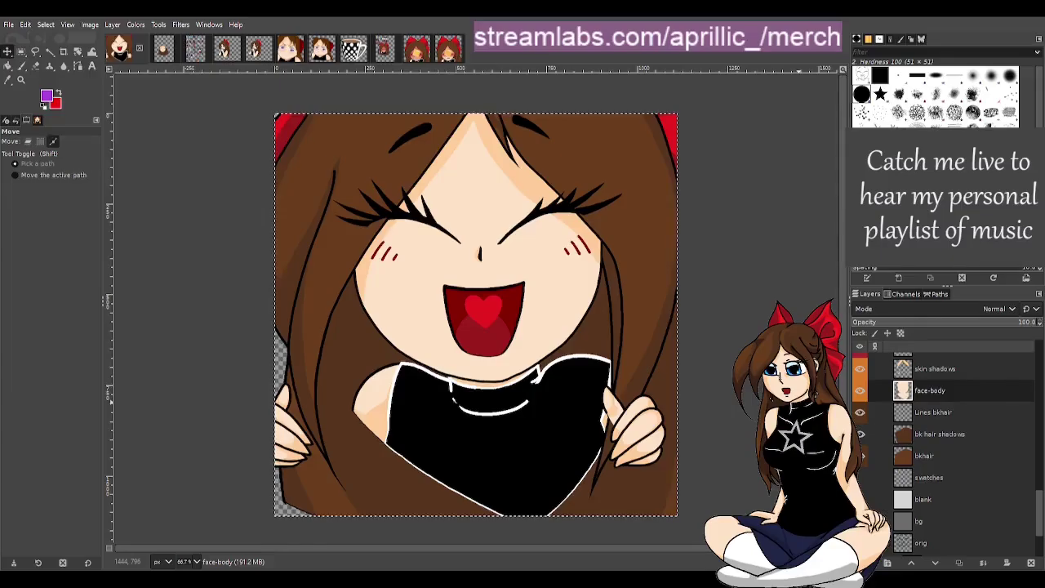
{"action": "key", "text": "ctrl+c"}
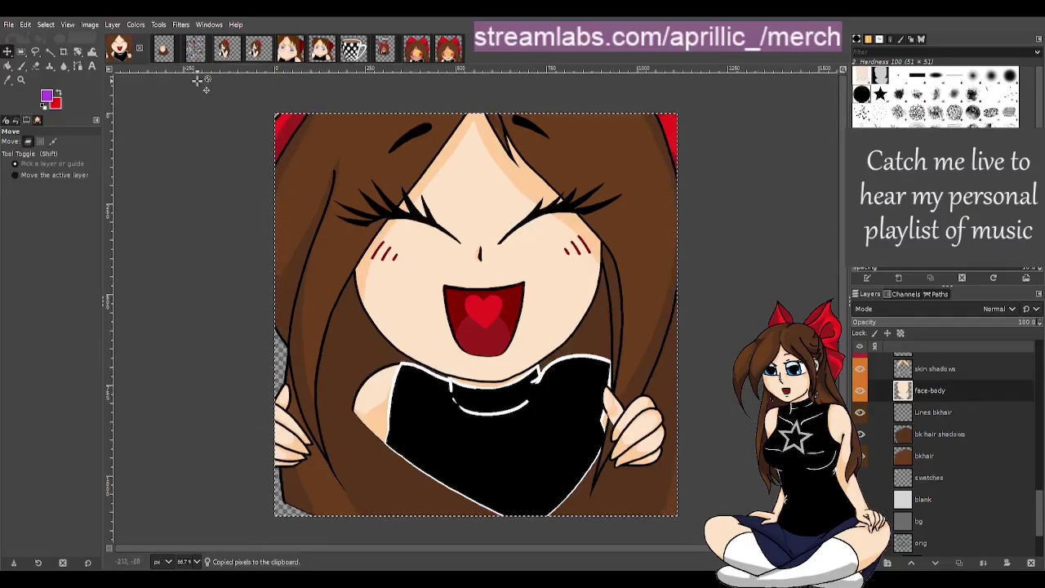
{"action": "left_click", "coordinate": [162, 50]}
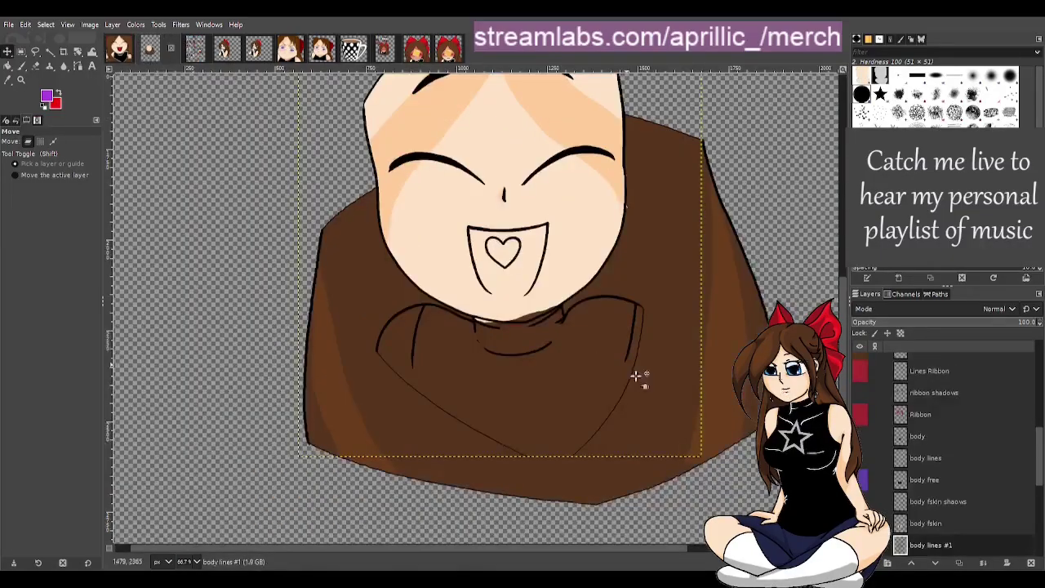
{"action": "scroll", "coordinate": [941, 507], "scroll_direction": "down", "scroll_amount": 5}
{"action": "left_click", "coordinate": [947, 500]}
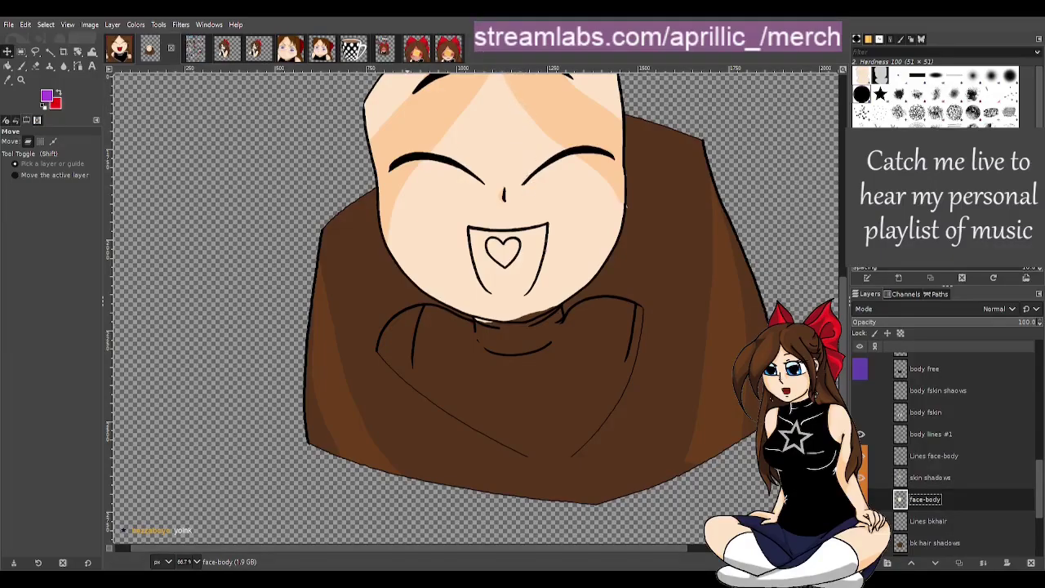
{"action": "scroll", "coordinate": [522, 375], "scroll_direction": "up", "scroll_amount": 3}
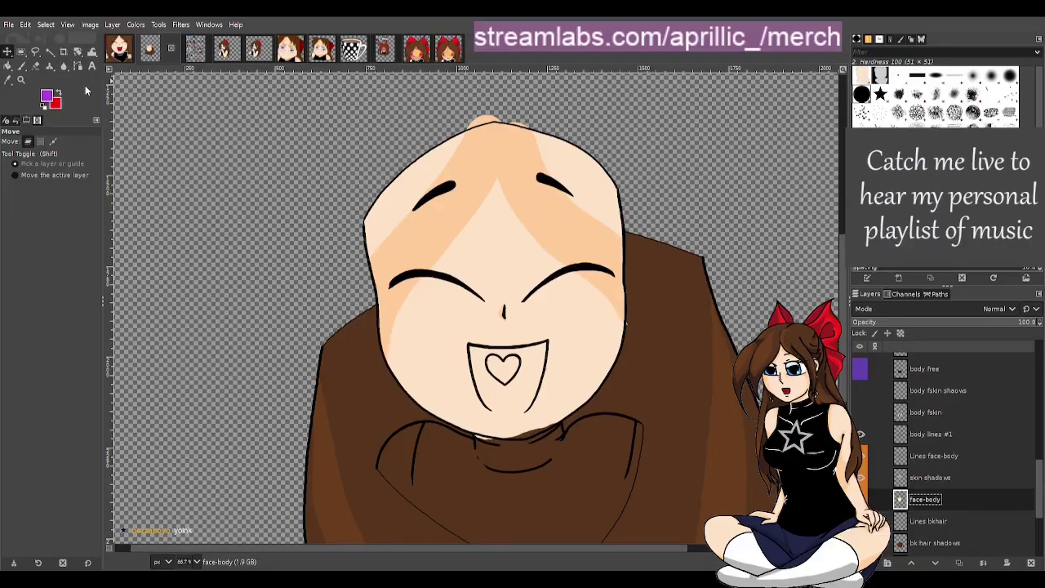
{"action": "key", "text": "shift+e"}
{"action": "key", "text": "d"}
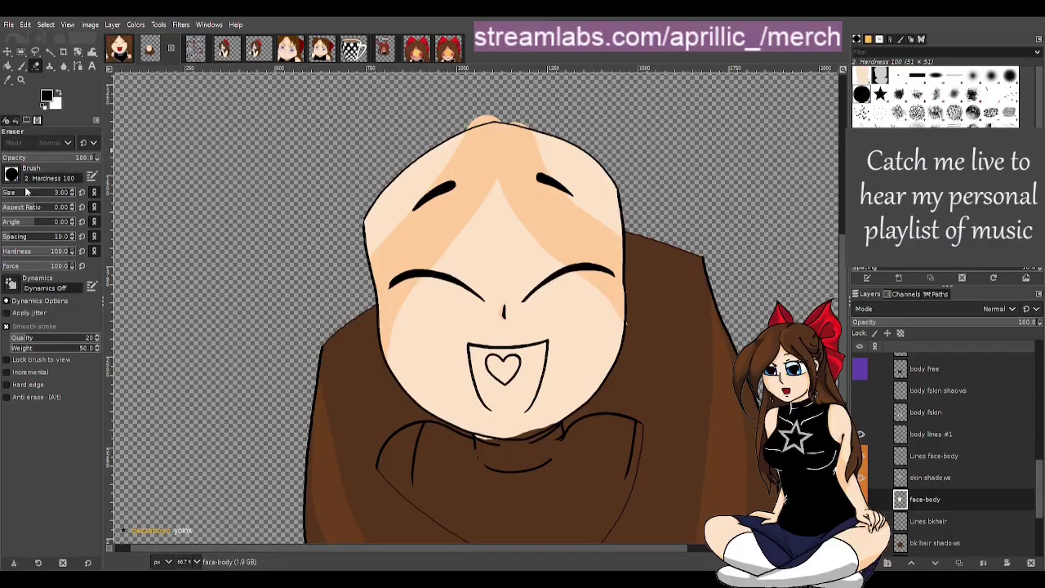
{"action": "left_click", "coordinate": [12, 192]}
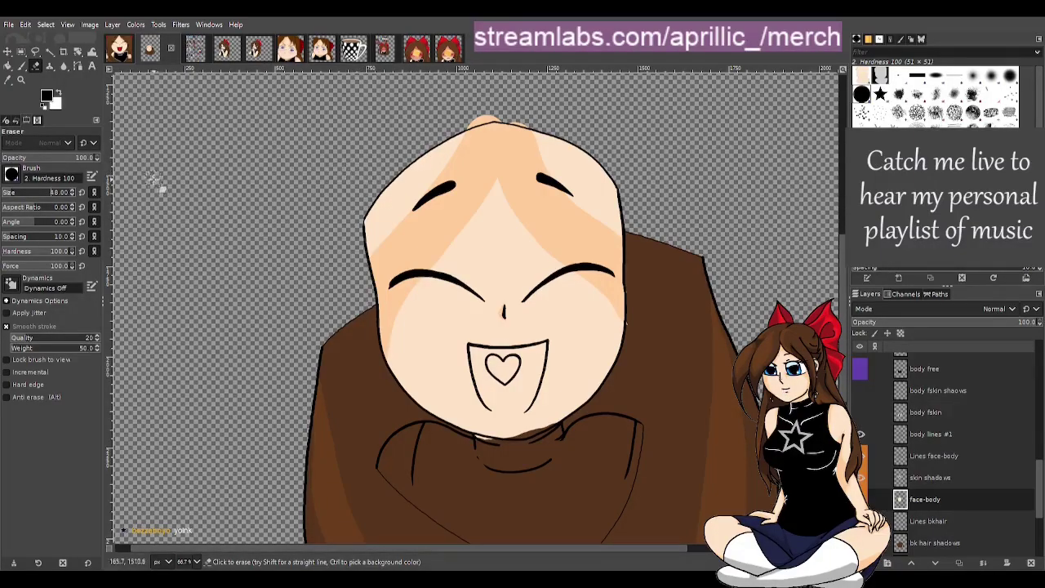
{"action": "left_click", "coordinate": [36, 193]}
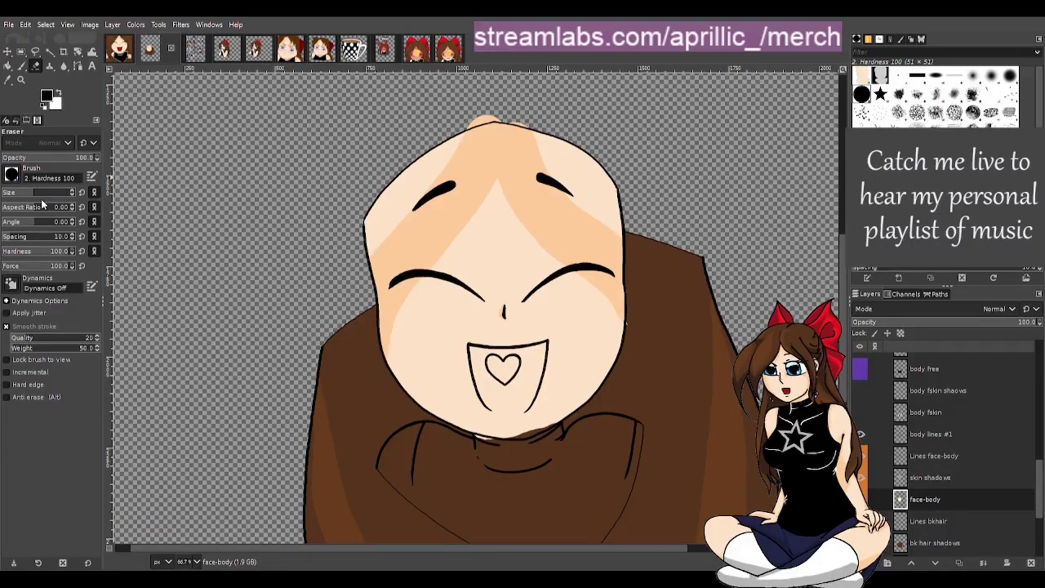
{"action": "key", "text": "m"}
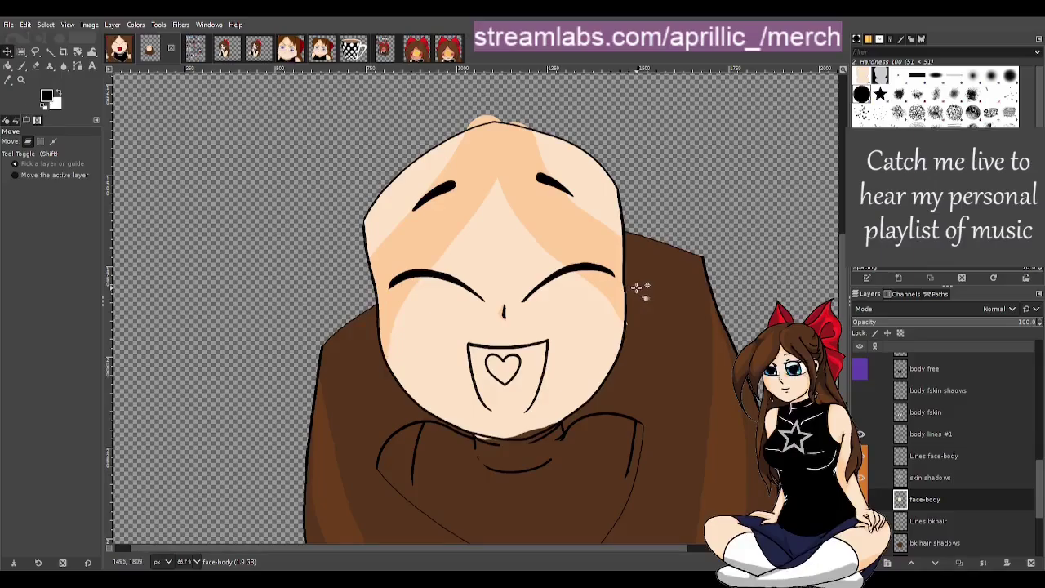
Clear the old skin fill from the face-body layer, then paste the copied fill and anchor it there.
{"action": "left_click_drag", "start_coordinate": [597, 378], "coordinate": [596, 433]}
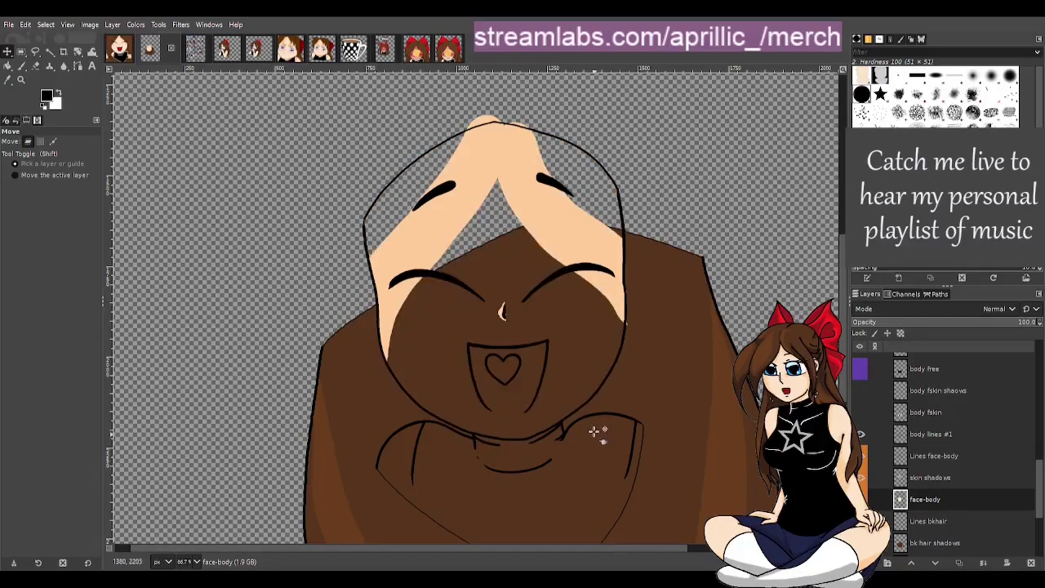
{"action": "key", "text": "ctrl+v"}
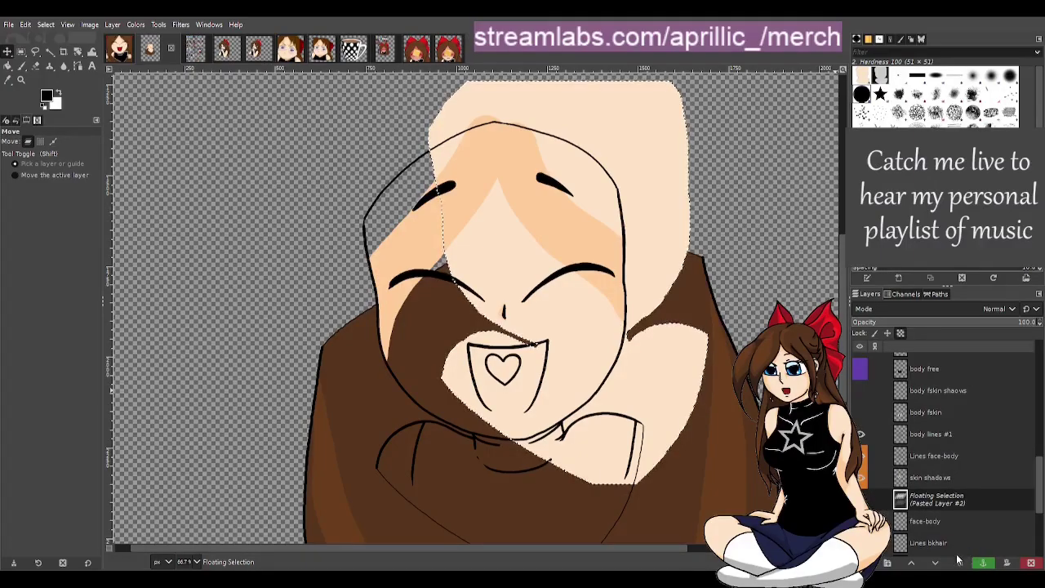
{"action": "left_click", "coordinate": [983, 563]}
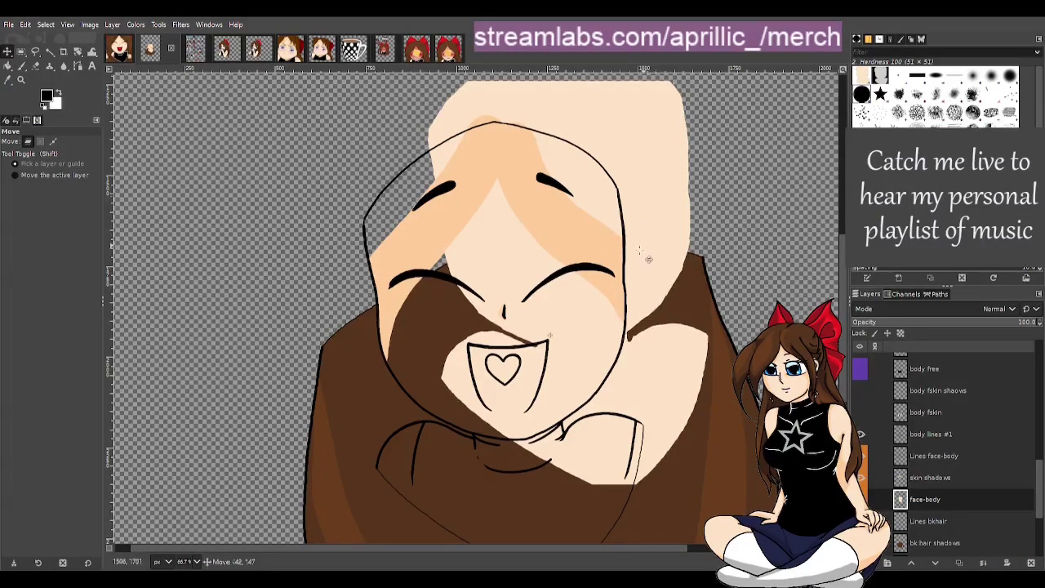
Move the face-body fill so it lines up with the outlines of the face, neck and shoulders.
{"action": "left_click_drag", "start_coordinate": [664, 206], "coordinate": [600, 295]}
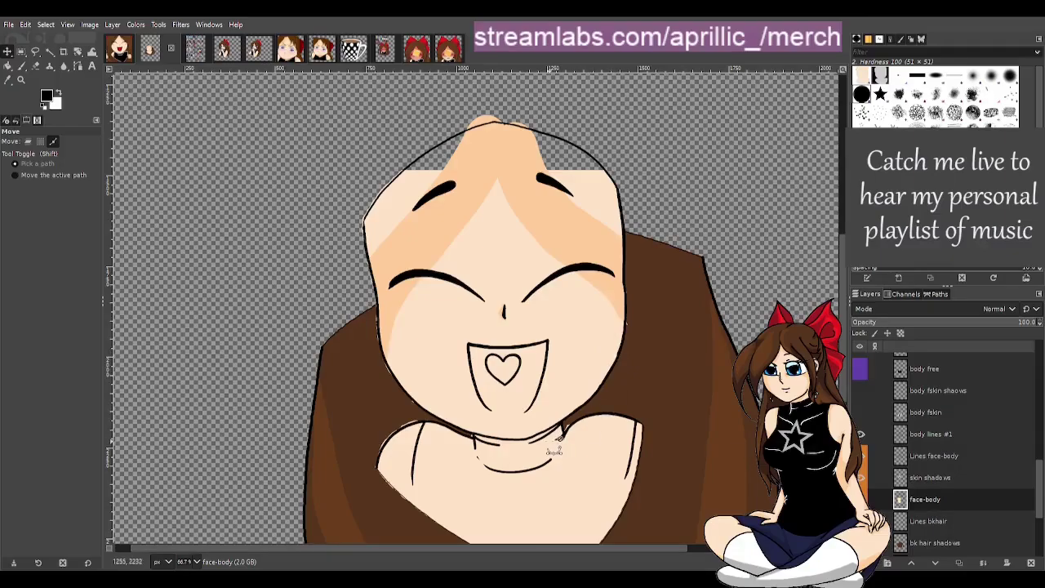
{"action": "scroll", "coordinate": [555, 441], "scroll_direction": "up", "scroll_amount": 2}
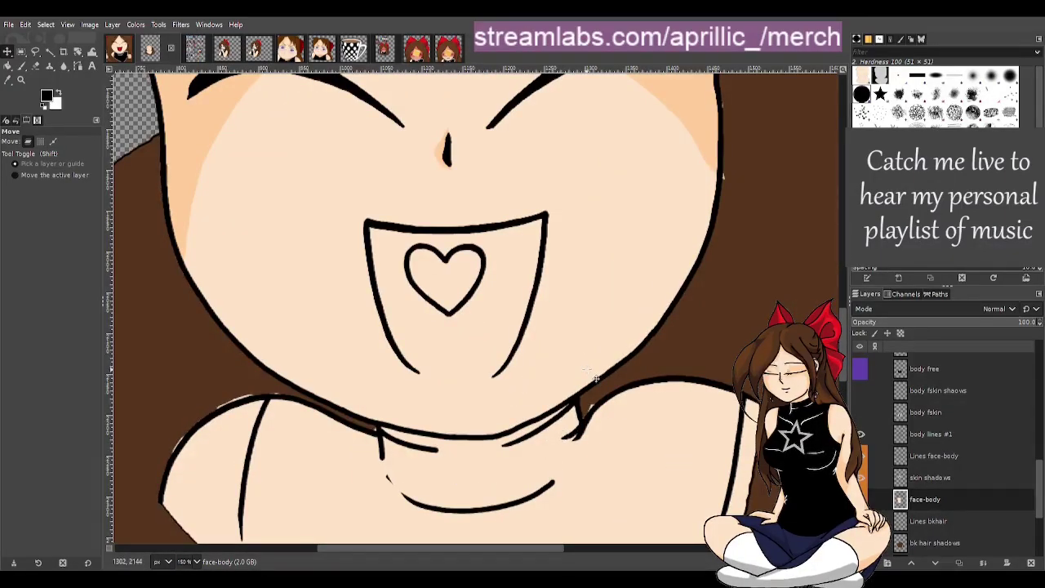
{"action": "left_click_drag", "start_coordinate": [596, 389], "coordinate": [585, 393]}
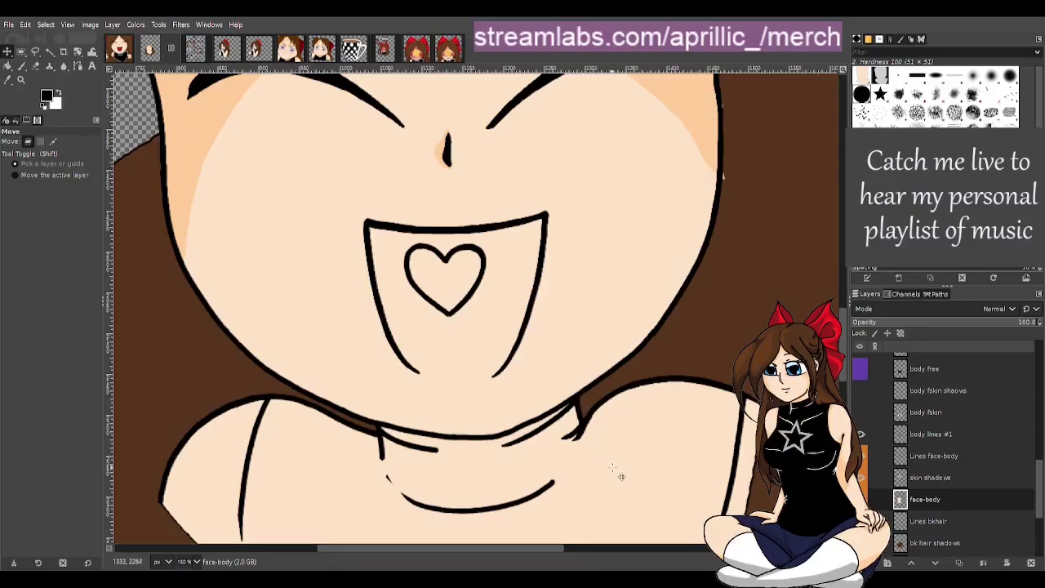
{"action": "scroll", "coordinate": [614, 459], "scroll_direction": "up", "scroll_amount": 5}
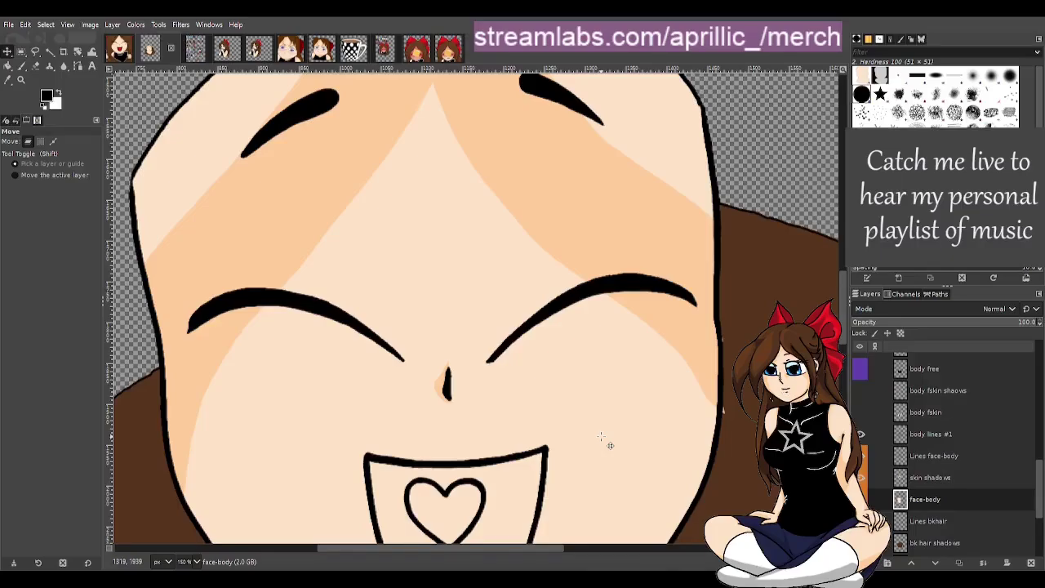
Set the eraser size to 74 and clean the stray color beside the right cheek, ending on the skin shadows layer.
{"action": "key", "text": "shift+e"}
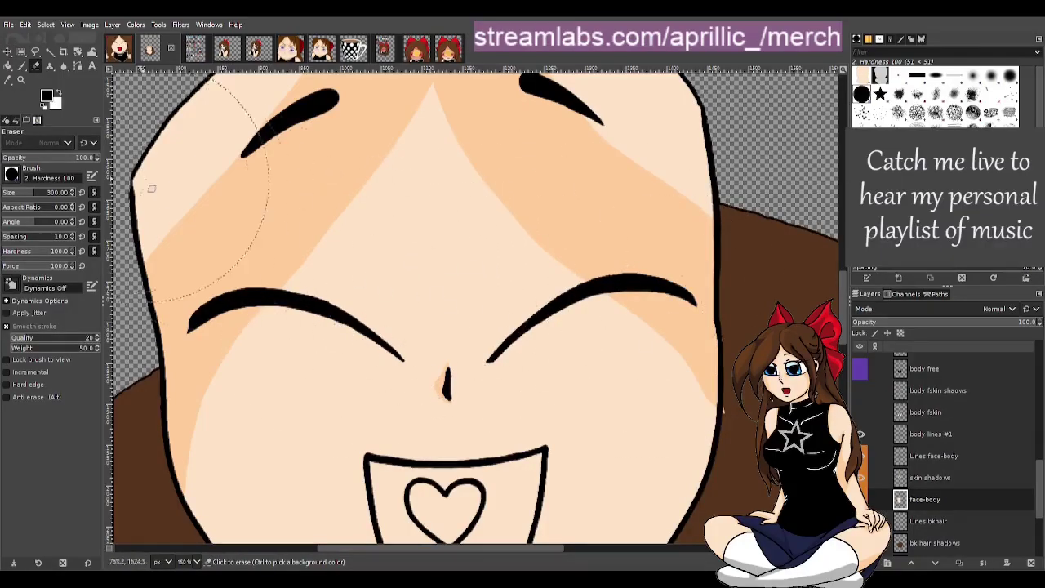
{"action": "left_click", "coordinate": [14, 193]}
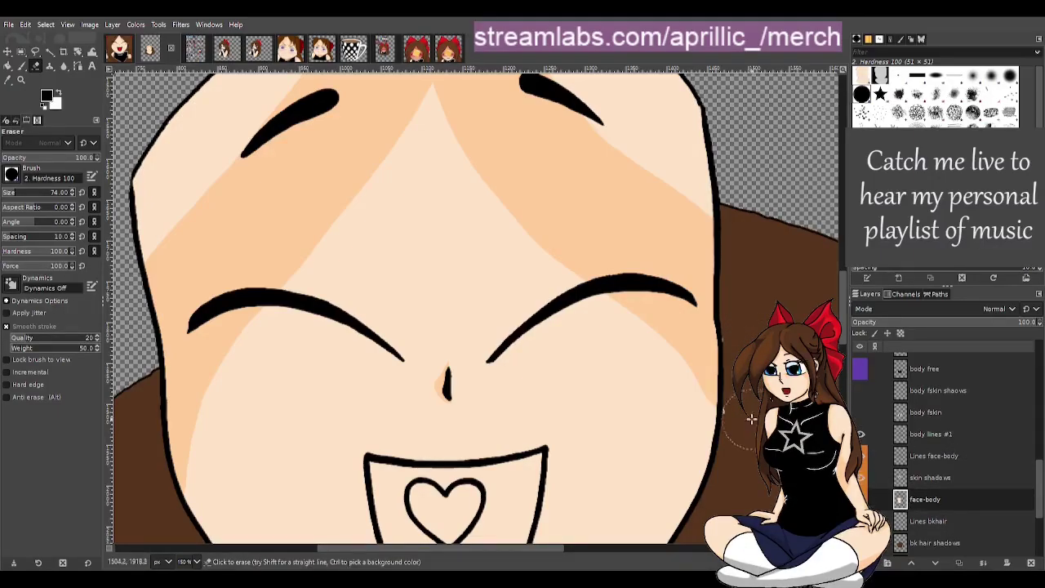
{"action": "double_click", "coordinate": [931, 477]}
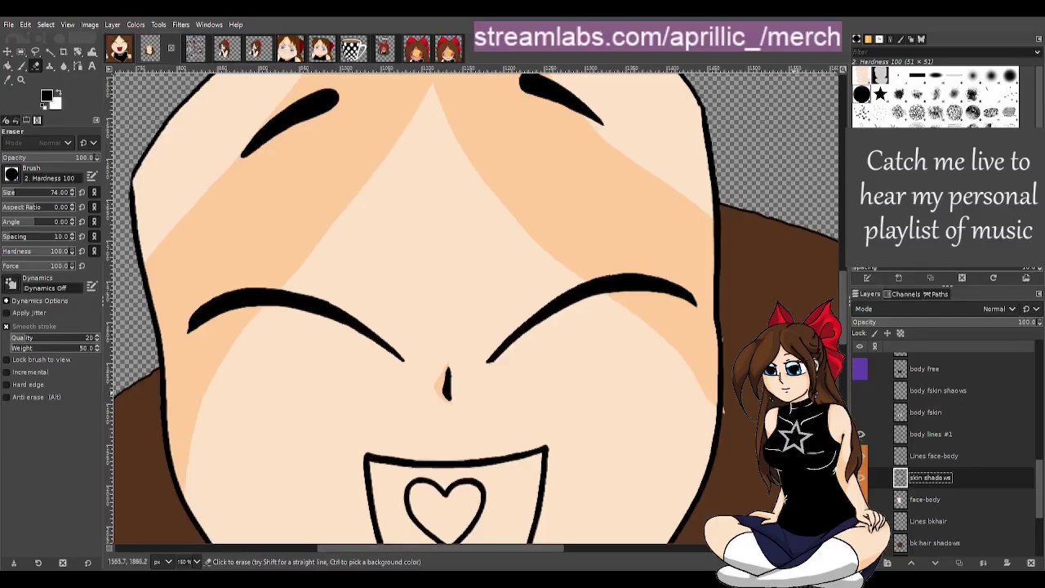
{"action": "key", "text": "Return"}
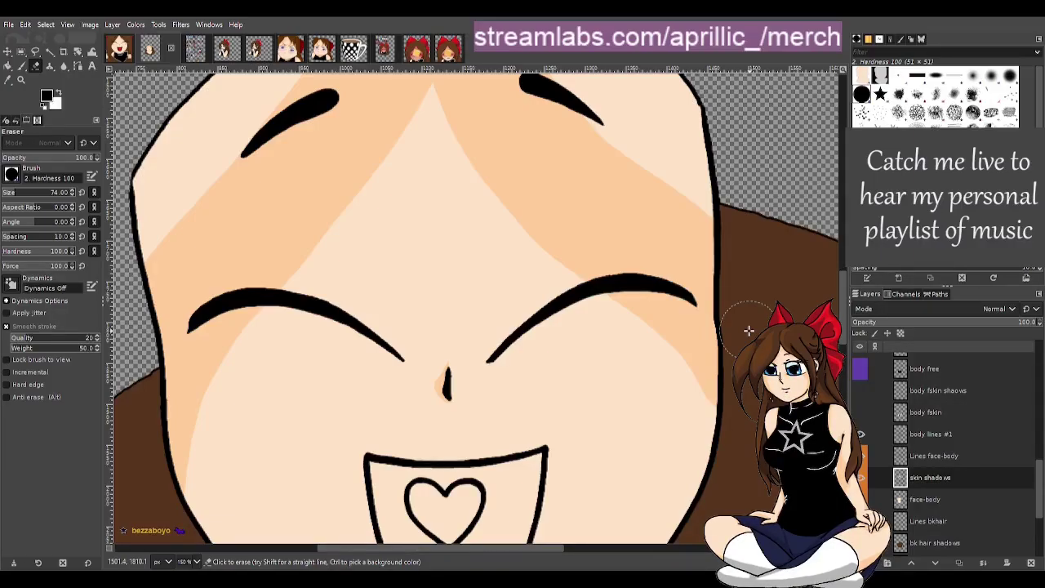
{"action": "key", "text": "m"}
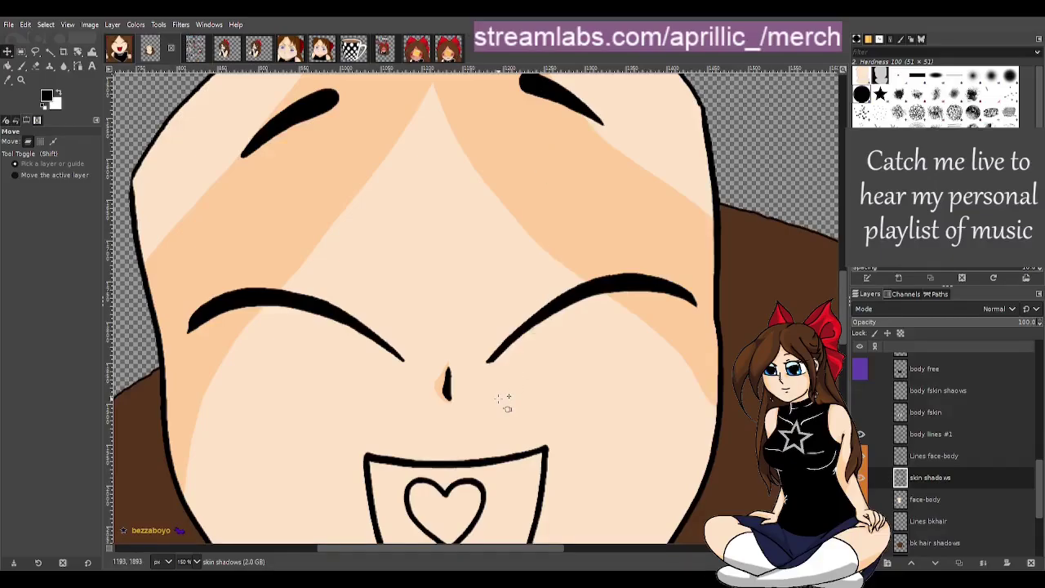
{"action": "scroll", "coordinate": [470, 449], "scroll_direction": "down", "scroll_amount": 2}
{"action": "scroll", "coordinate": [500, 490], "scroll_direction": "down", "scroll_amount": 4}
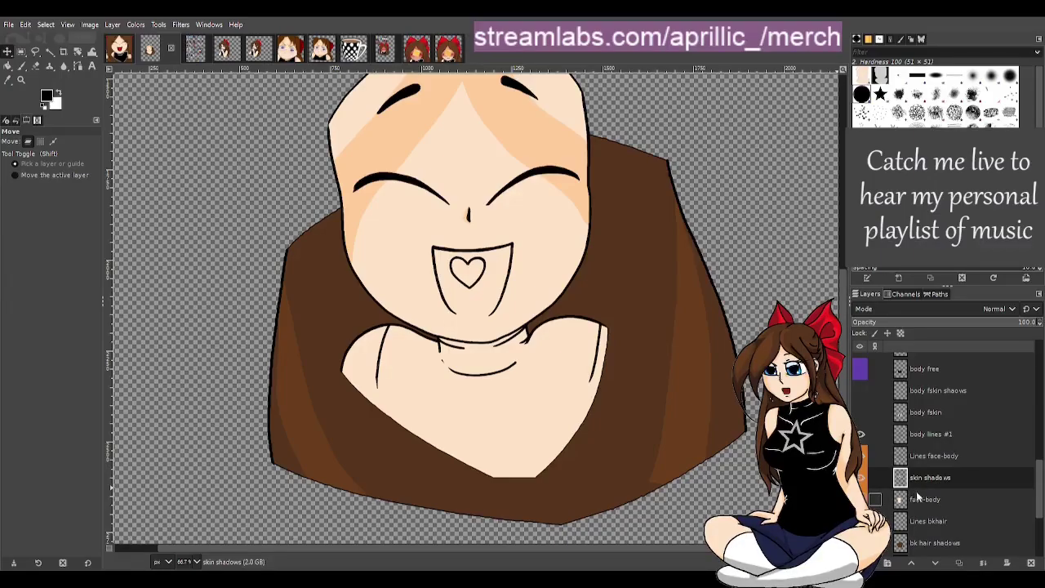
Activate Lines face-body, and temporarily show the body fskin layer to compare its shape with the pasted skin fill.
{"action": "left_click", "coordinate": [933, 462]}
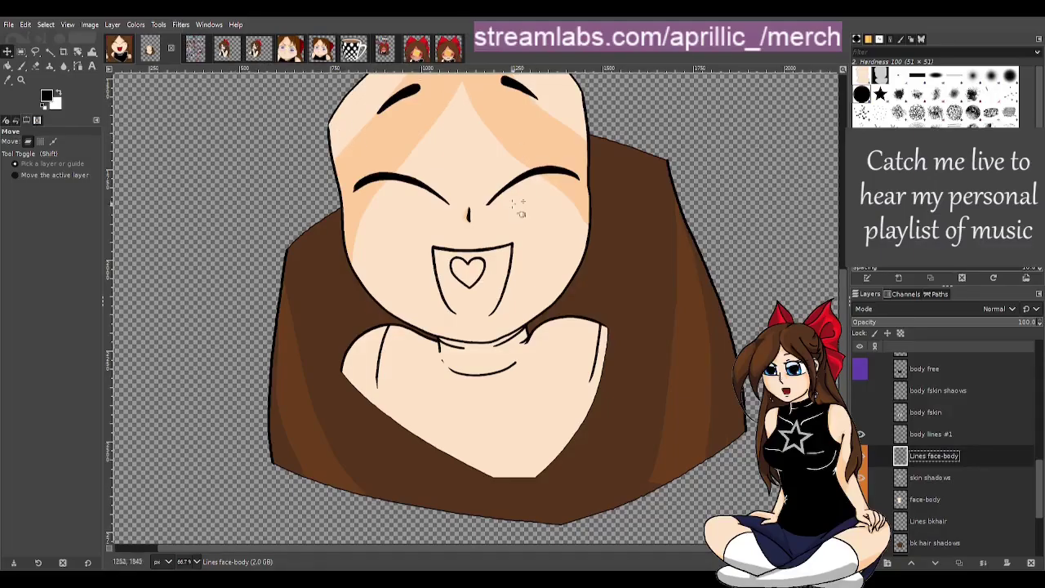
{"action": "scroll", "coordinate": [531, 233], "scroll_direction": "up", "scroll_amount": 1}
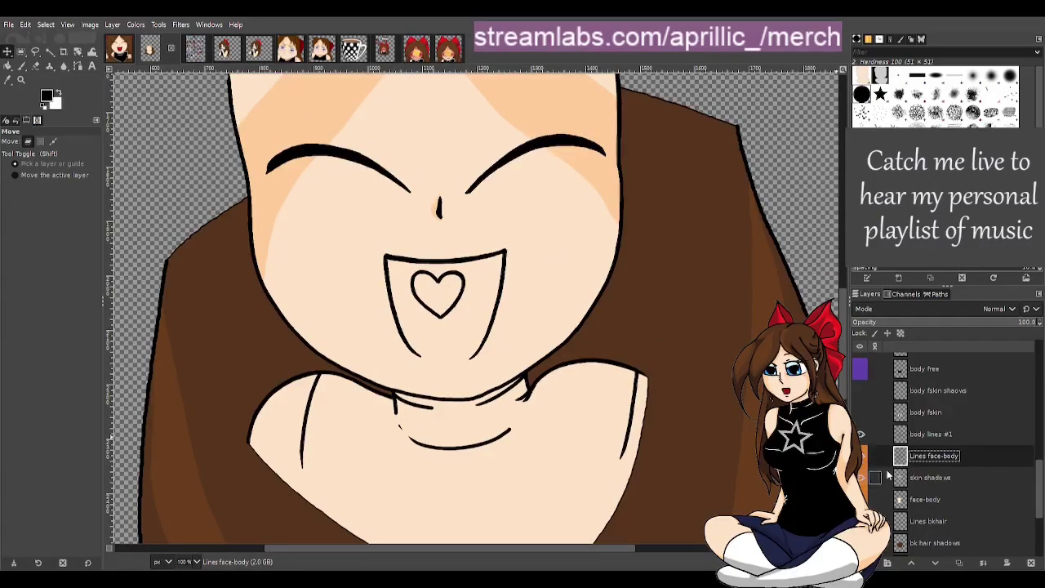
{"action": "left_click", "coordinate": [860, 412]}
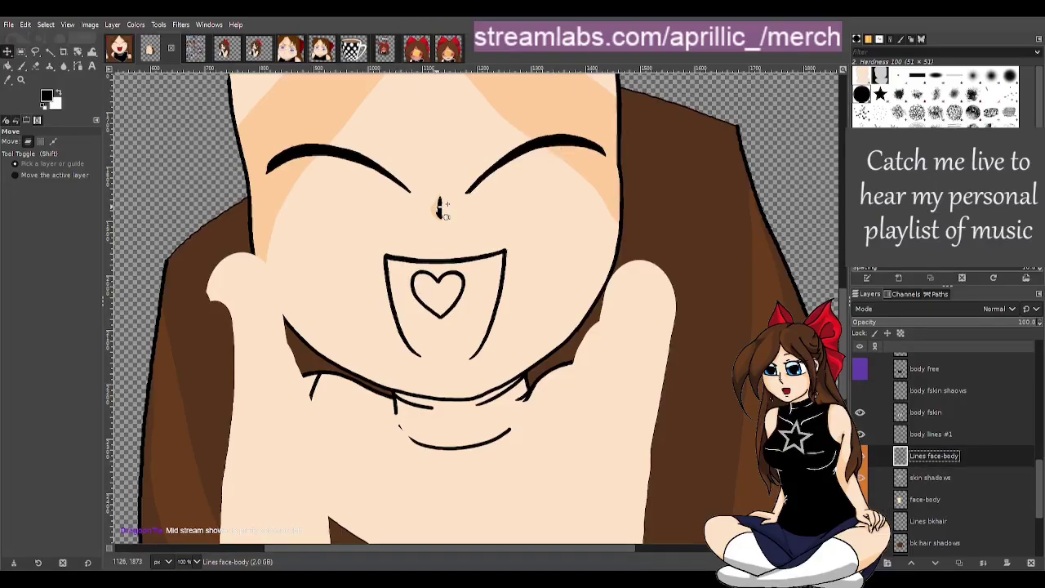
{"action": "scroll", "coordinate": [497, 404], "scroll_direction": "down", "scroll_amount": 2}
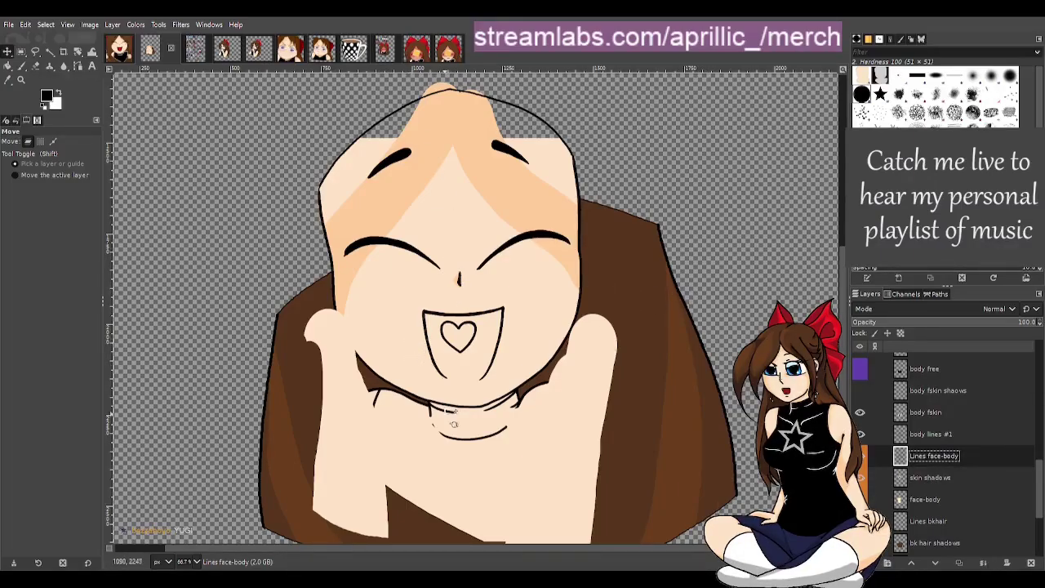
{"action": "scroll", "coordinate": [541, 303], "scroll_direction": "up", "scroll_amount": 1}
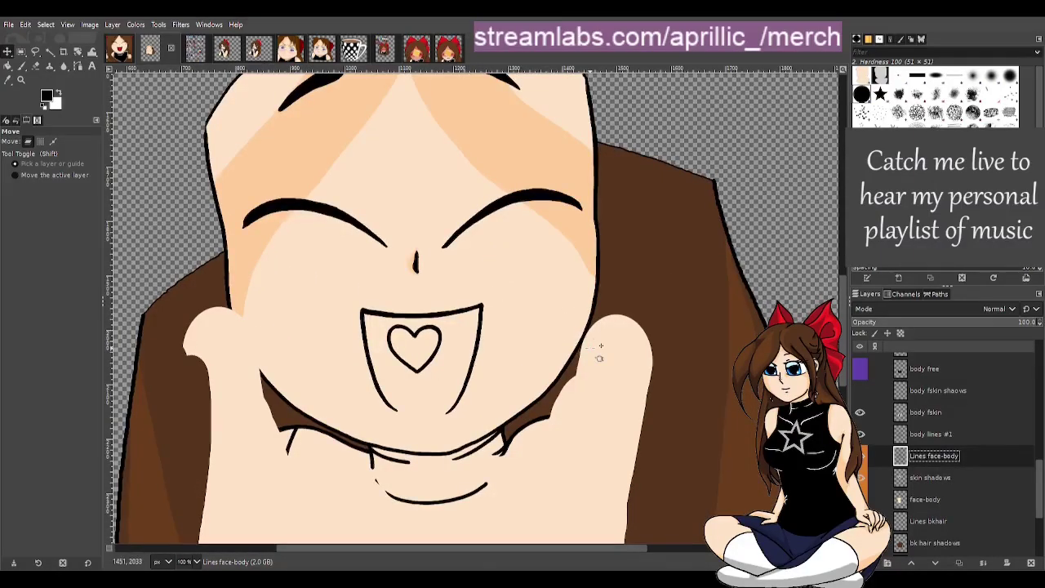
{"action": "scroll", "coordinate": [599, 358], "scroll_direction": "down", "scroll_amount": 3}
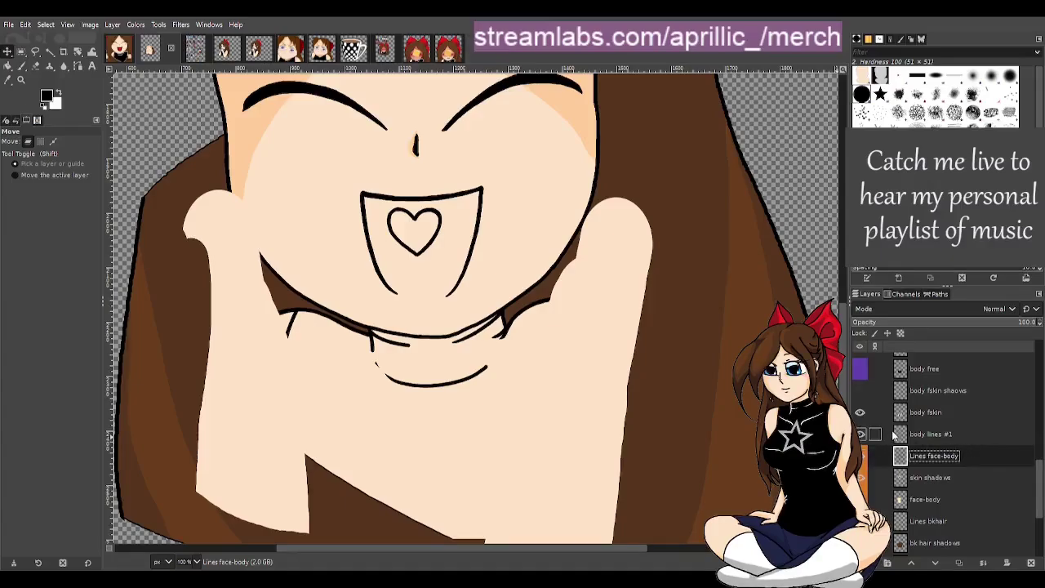
{"action": "scroll", "coordinate": [893, 436], "scroll_direction": "up", "scroll_amount": 1}
{"action": "left_click", "coordinate": [861, 447]}
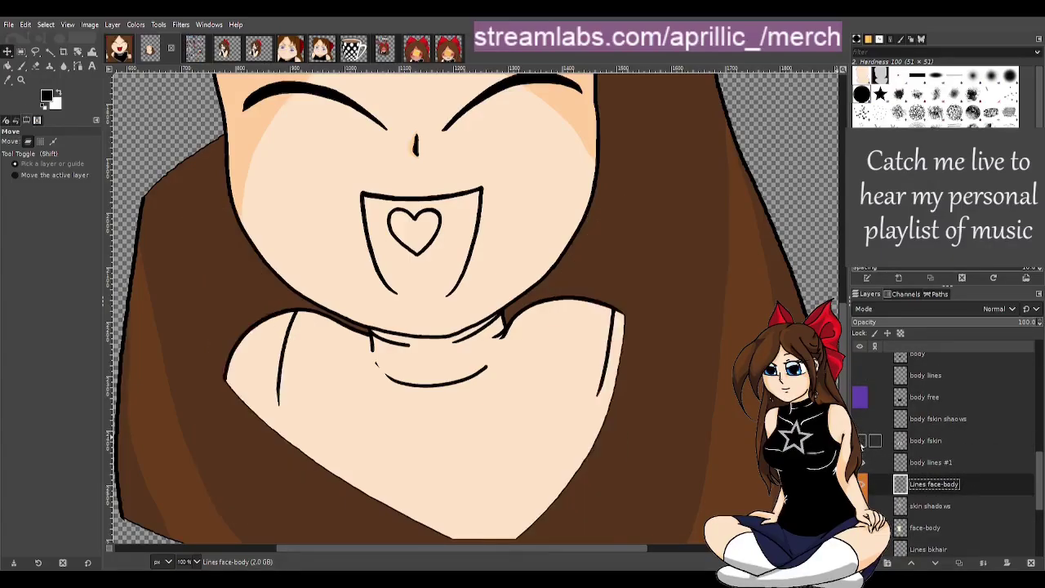
Preview the body fskin shaows, body free and body layers against the new skin fill, hiding each again.
{"action": "left_click", "coordinate": [861, 420]}
{"action": "left_click", "coordinate": [860, 419]}
{"action": "left_click", "coordinate": [862, 400]}
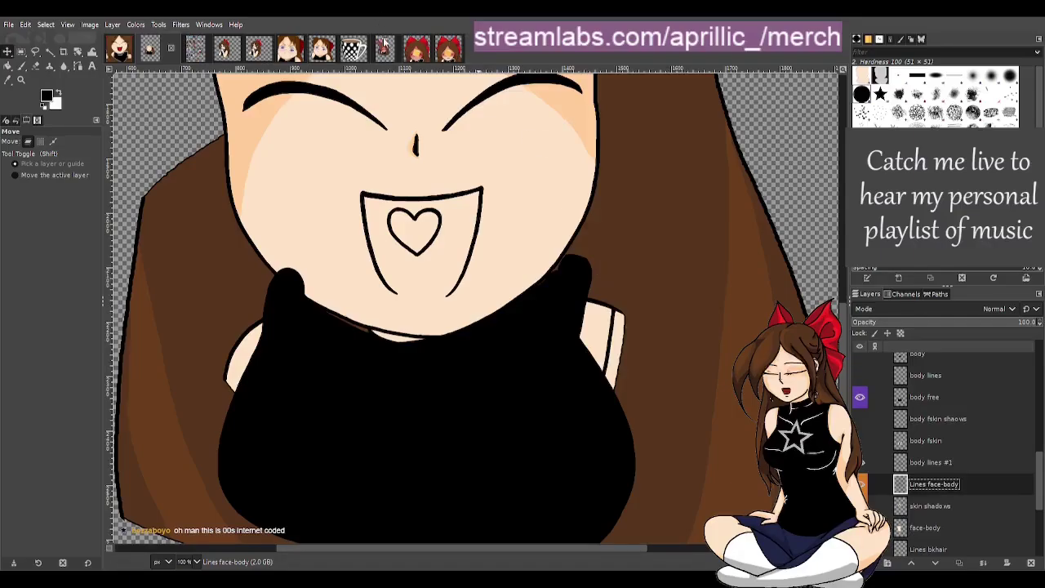
{"action": "scroll", "coordinate": [629, 327], "scroll_direction": "down", "scroll_amount": 1}
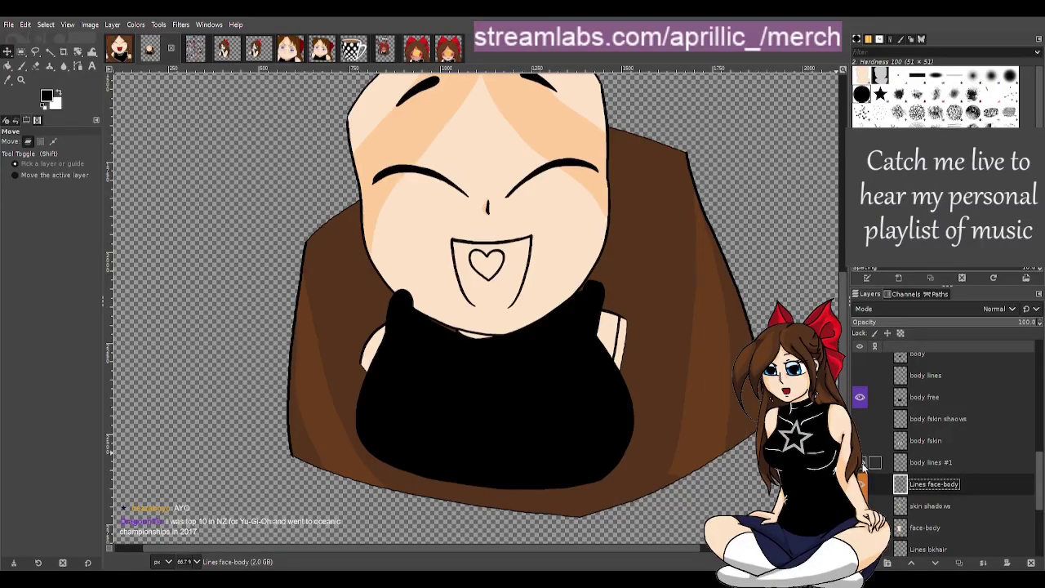
{"action": "scroll", "coordinate": [868, 441], "scroll_direction": "up", "scroll_amount": 3}
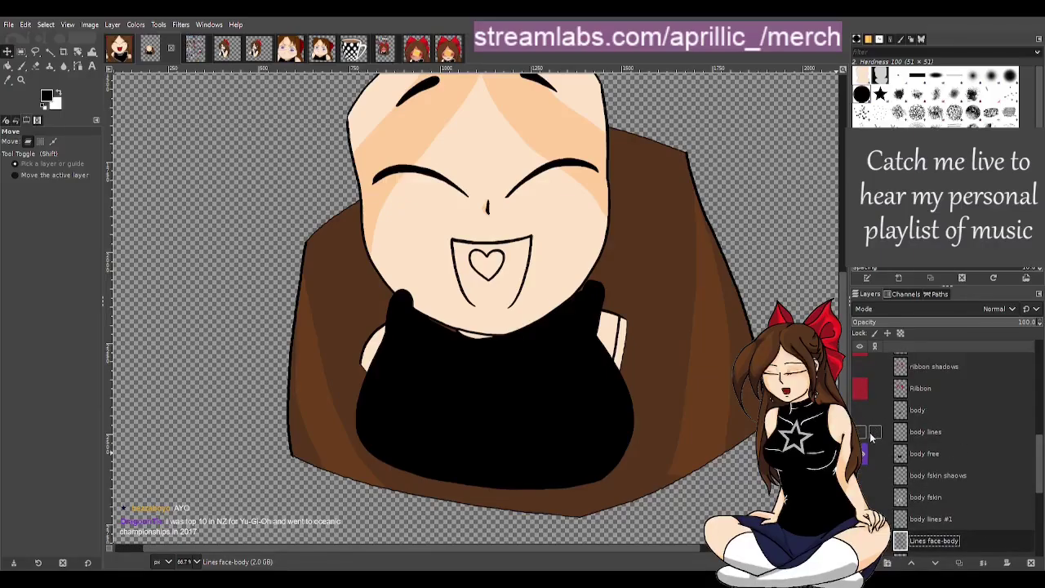
{"action": "left_click", "coordinate": [859, 410]}
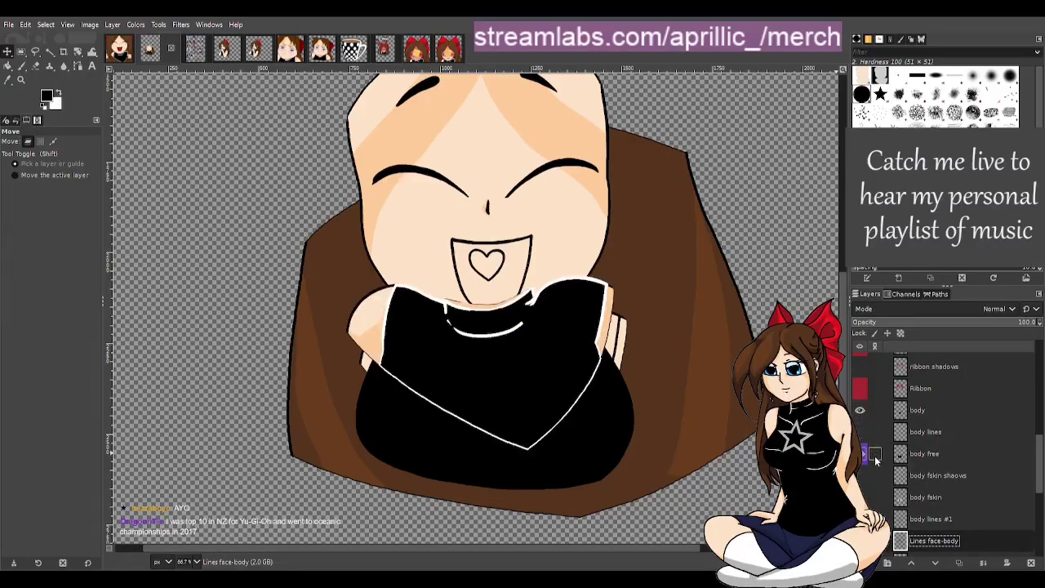
{"action": "left_click", "coordinate": [860, 453]}
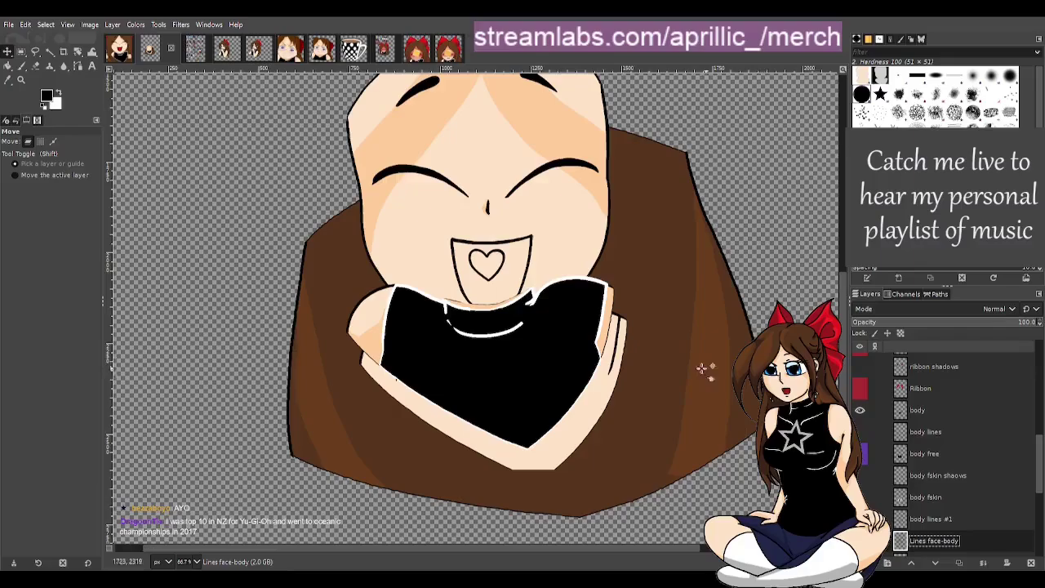
{"action": "left_click", "coordinate": [860, 410]}
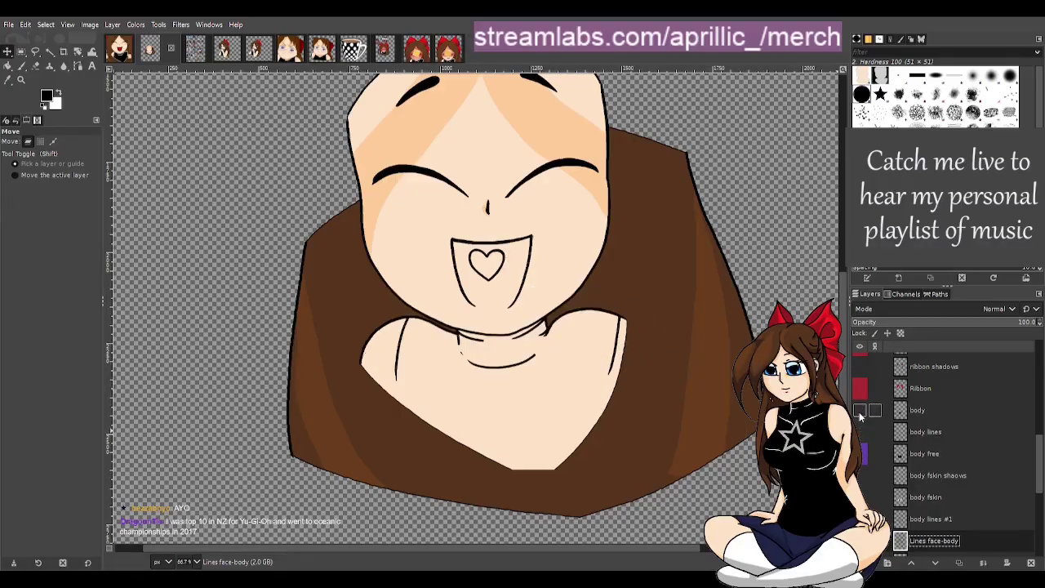
Copy the Shirt layer from the HYPE emote and paste it into the large heart drawing.
{"action": "left_click", "coordinate": [119, 50]}
{"action": "left_click", "coordinate": [910, 416]}
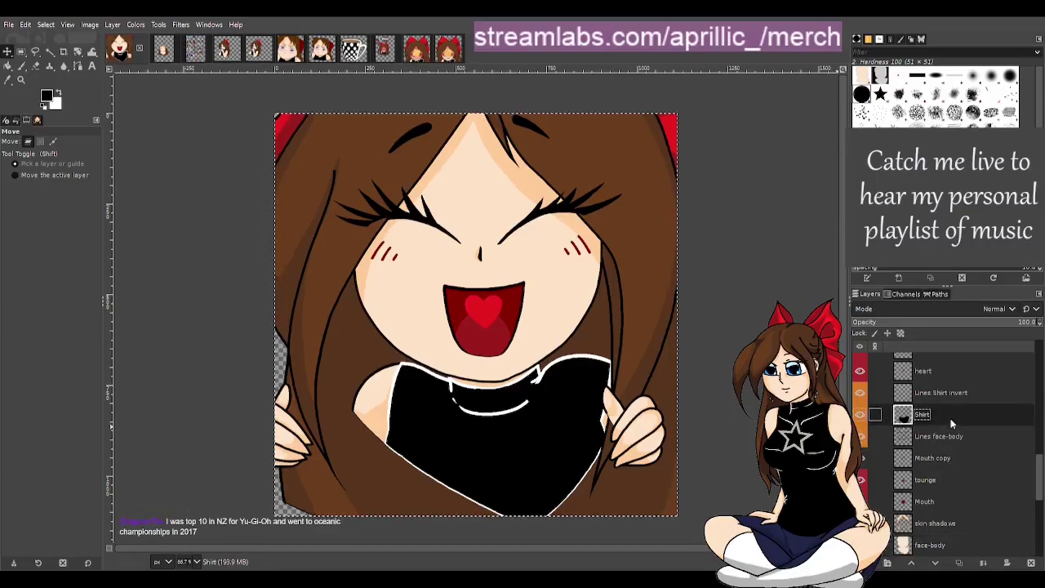
{"action": "left_click", "coordinate": [859, 416]}
{"action": "left_click", "coordinate": [859, 416]}
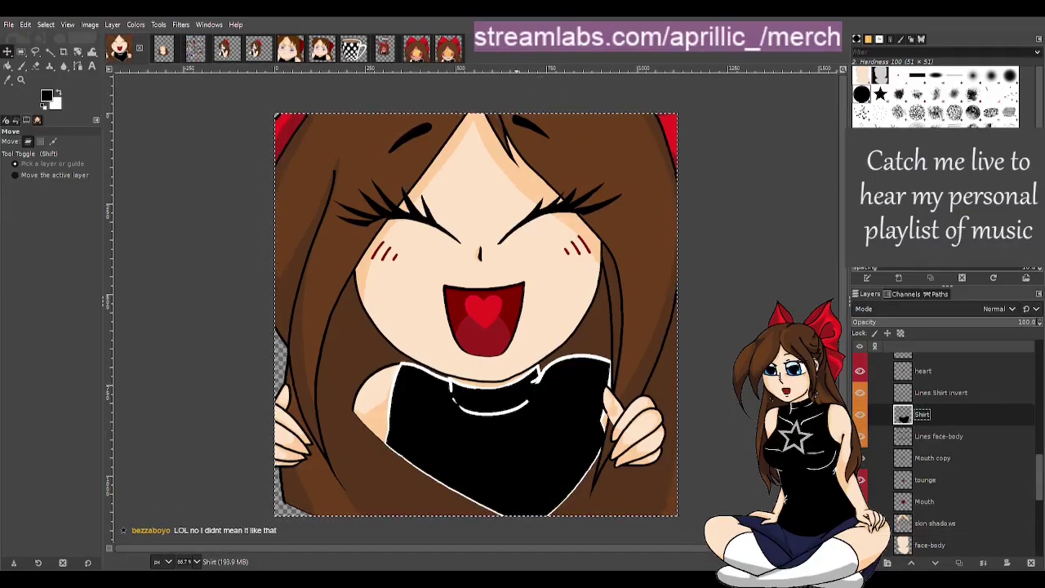
{"action": "key", "text": "ctrl+c"}
{"action": "left_click", "coordinate": [163, 49]}
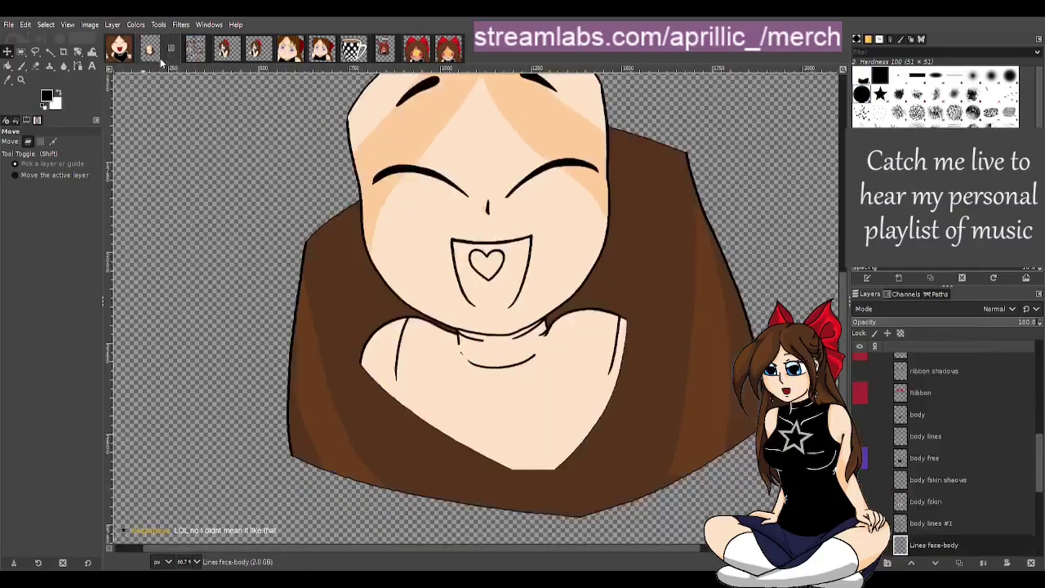
{"action": "key", "text": "ctrl+v"}
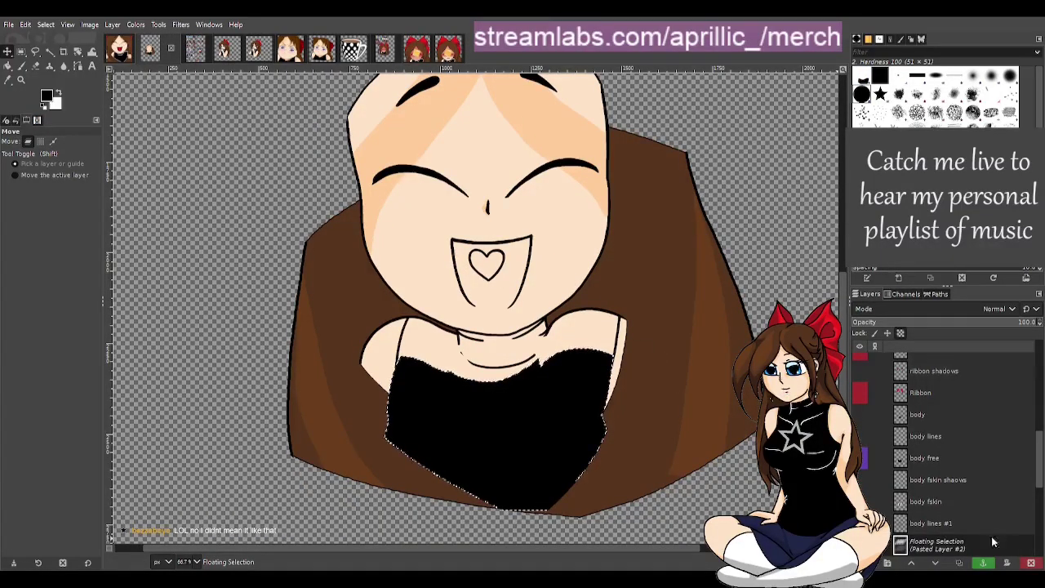
Make the pasted shirt its own layer directly below body free and move it up to fit the neck and shoulders.
{"action": "double_click", "coordinate": [946, 545]}
{"action": "left_click_drag", "start_coordinate": [947, 545], "coordinate": [939, 480]}
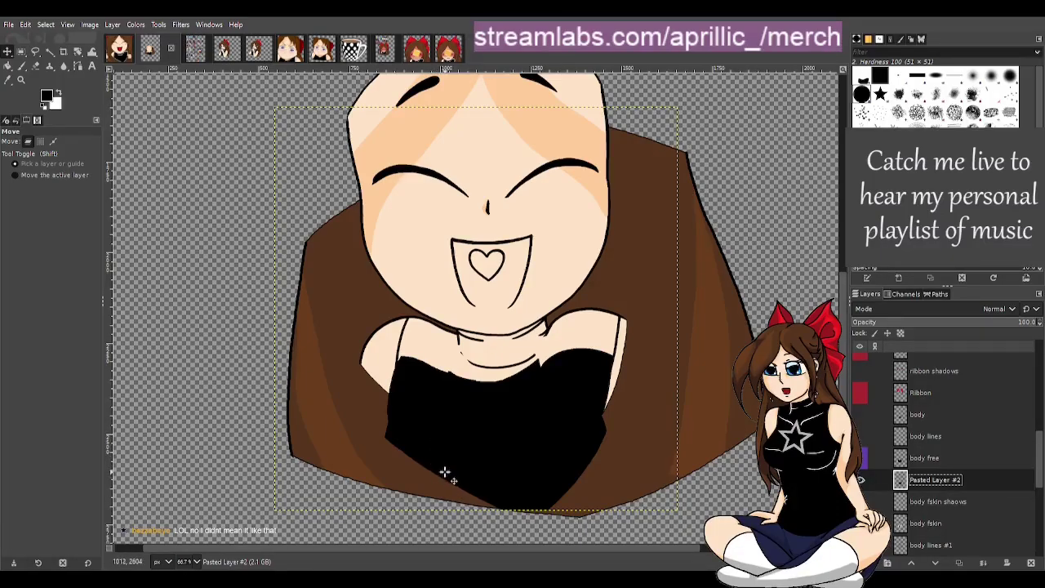
{"action": "left_click_drag", "start_coordinate": [486, 457], "coordinate": [495, 420]}
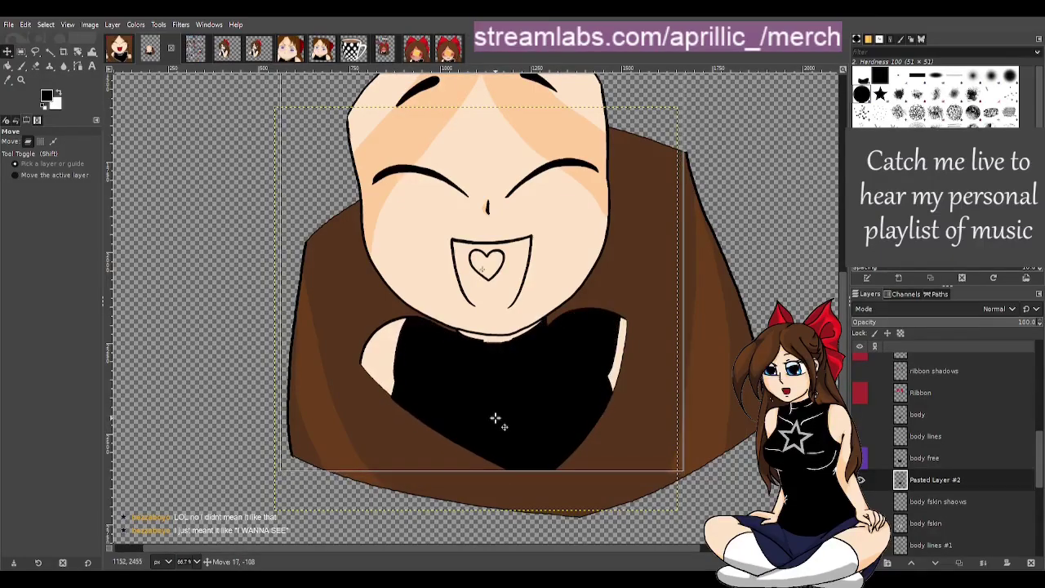
Temporarily lower the pasted shirt's opacity to 53.5 to check its fit against the neck and shoulder lines, restoring full opacity.
{"action": "left_click", "coordinate": [950, 322]}
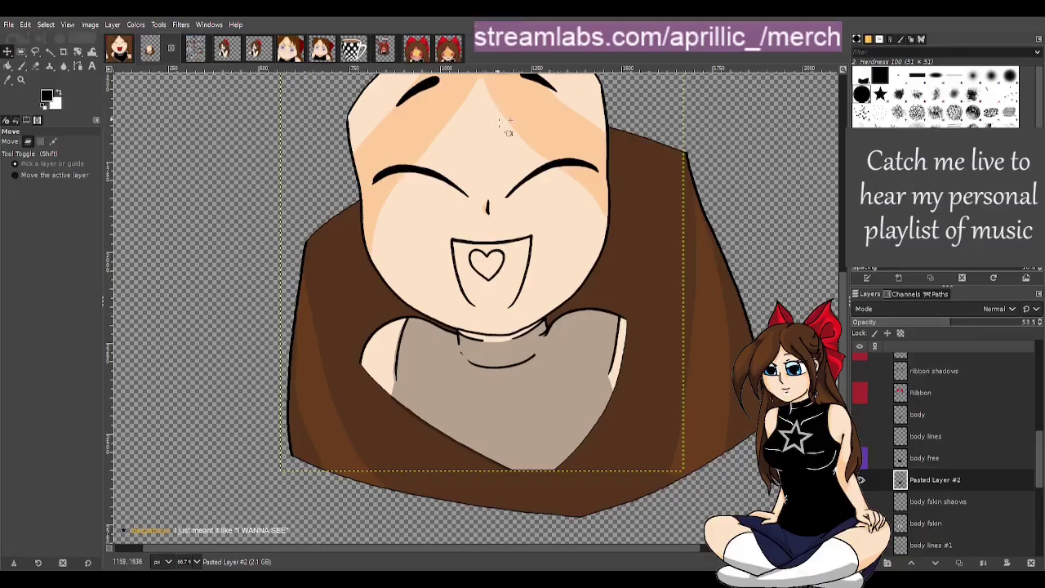
{"action": "scroll", "coordinate": [480, 359], "scroll_direction": "up", "scroll_amount": 2}
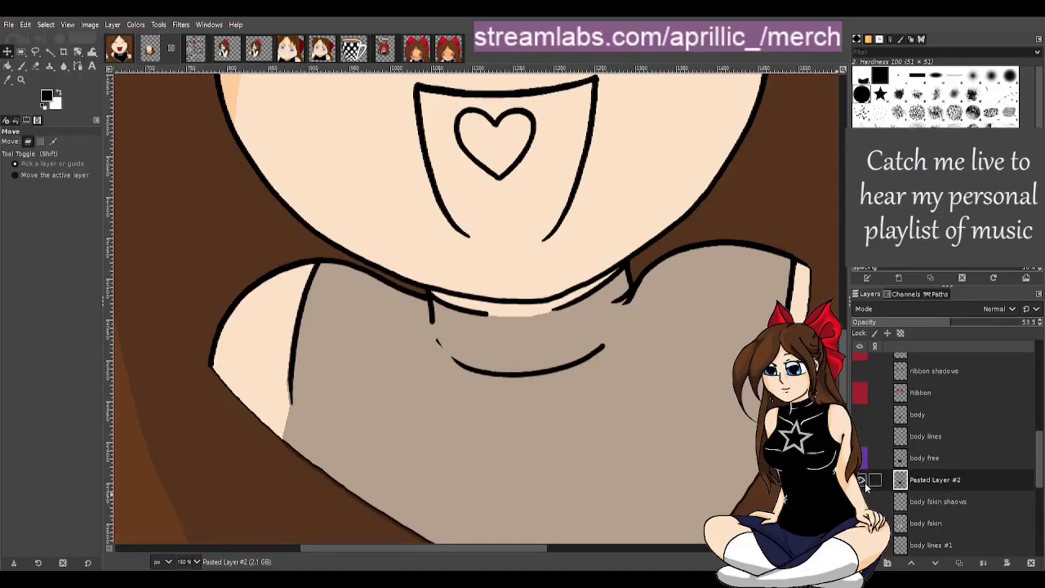
{"action": "left_click_drag", "start_coordinate": [972, 323], "coordinate": [1044, 324]}
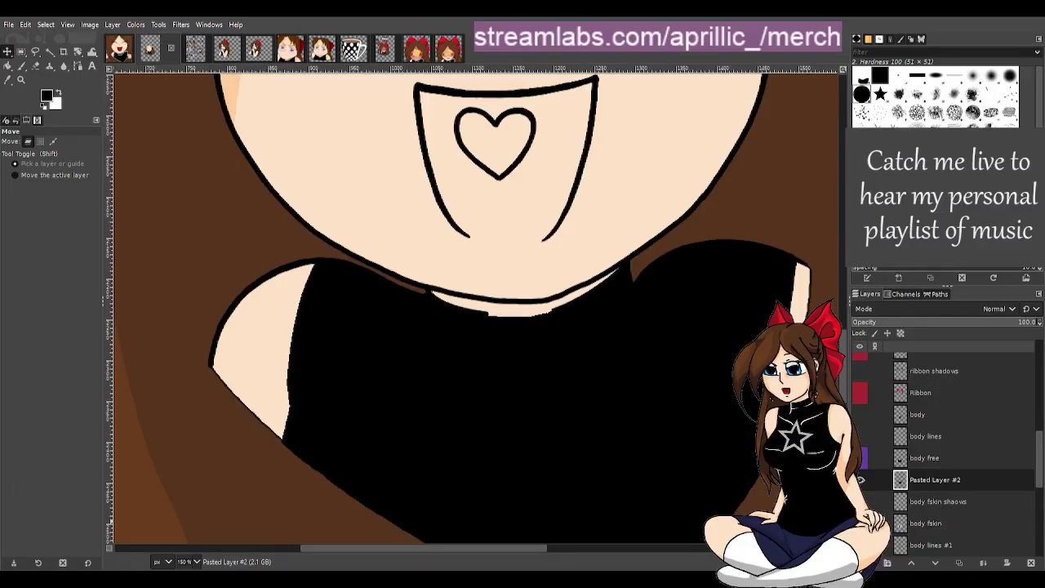
Examine the three pencil sketches in sailormoon.png, including the standing Serena and seated Sailor Moon figures, and close the image.
{"action": "key", "text": "ctrl+Page_Up"}
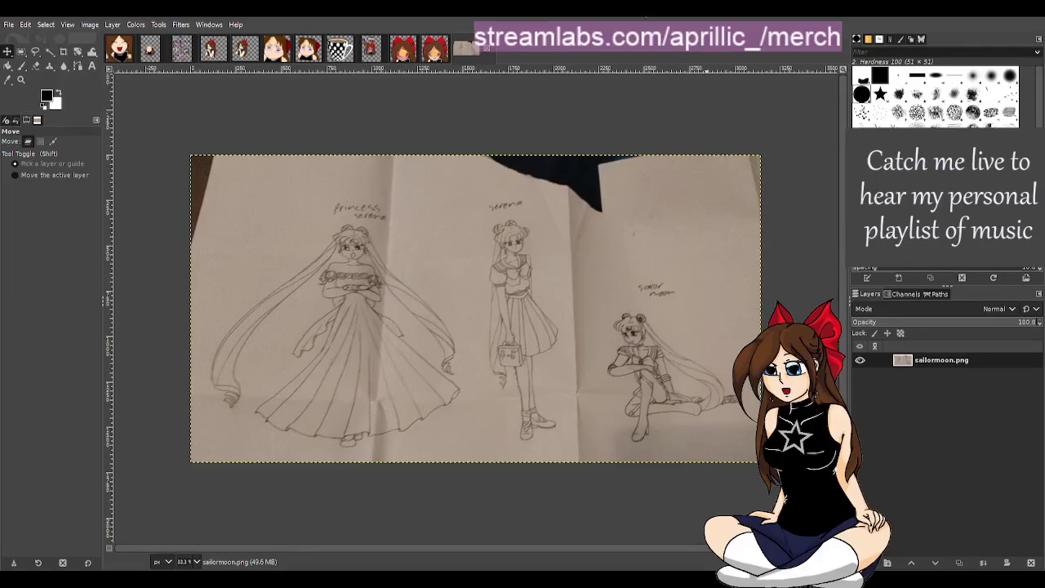
{"action": "key", "text": "m"}
{"action": "scroll", "coordinate": [625, 433], "scroll_direction": "up", "scroll_amount": 1}
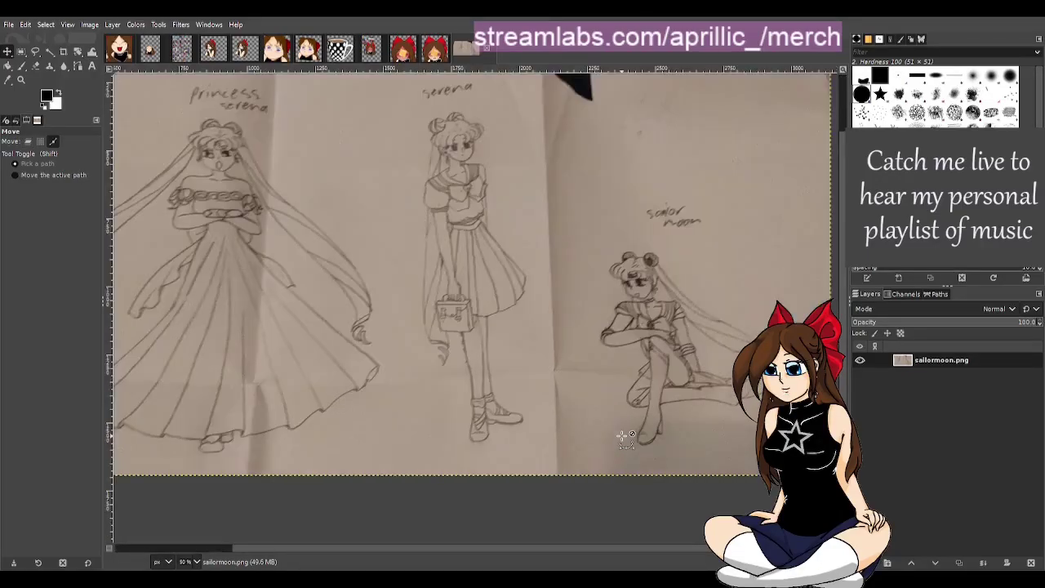
{"action": "key", "text": "m"}
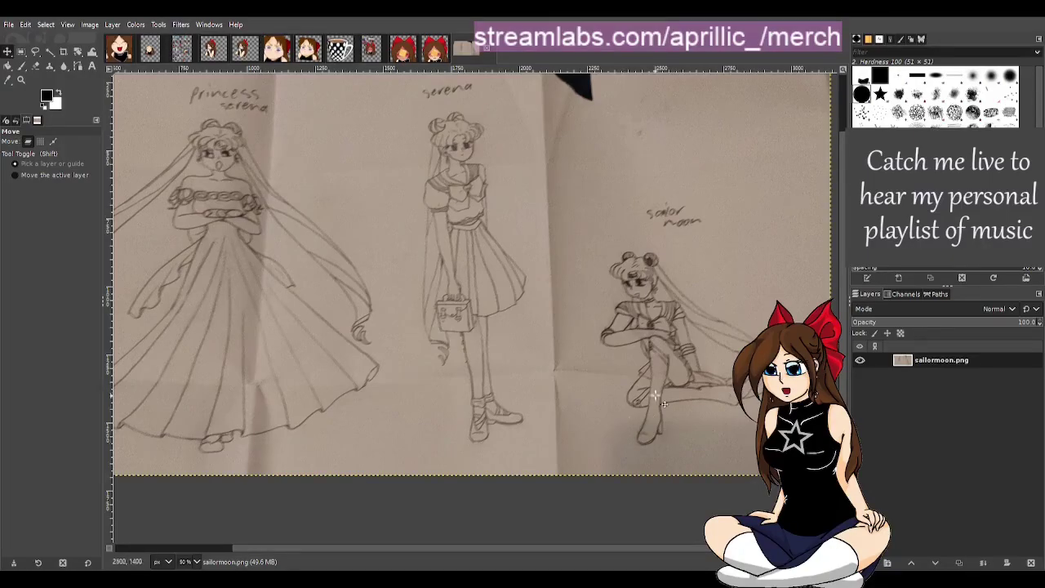
{"action": "scroll", "coordinate": [550, 548], "scroll_direction": "left", "scroll_amount": 3}
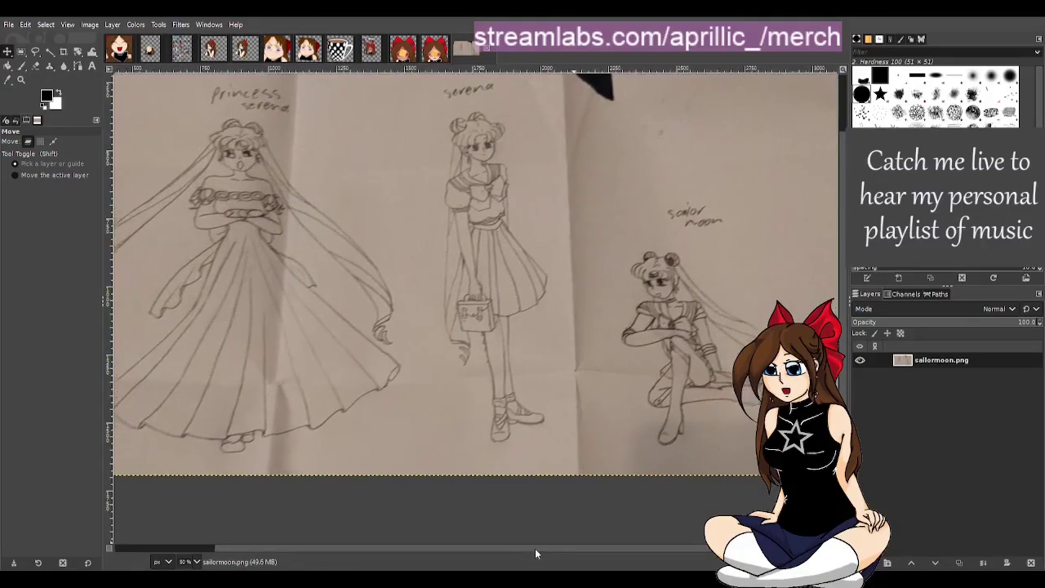
{"action": "scroll", "coordinate": [555, 494], "scroll_direction": "up", "scroll_amount": 3}
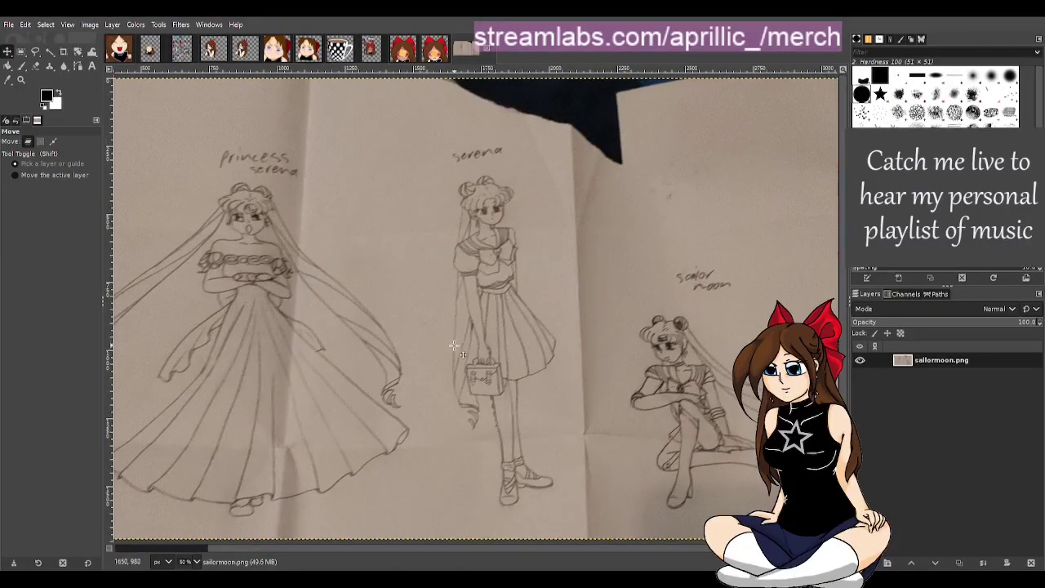
{"action": "scroll", "coordinate": [447, 379], "scroll_direction": "down", "scroll_amount": 1}
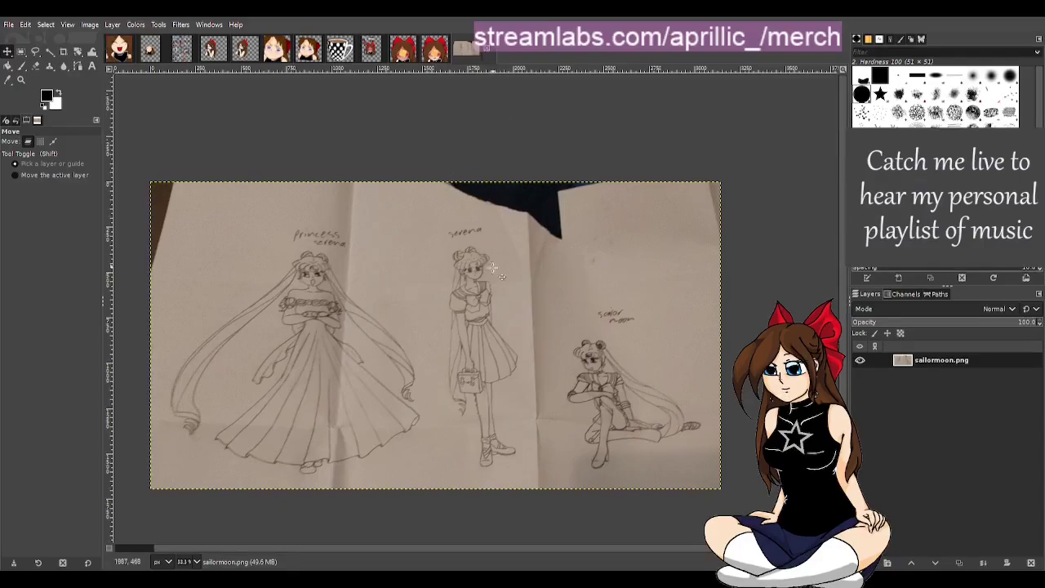
{"action": "scroll", "coordinate": [539, 366], "scroll_direction": "up", "scroll_amount": 1}
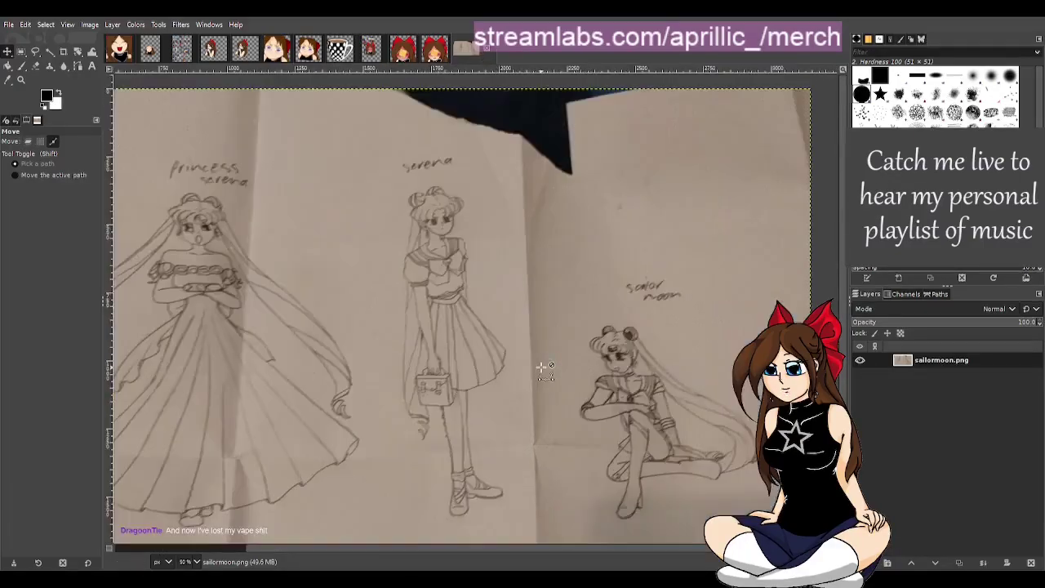
{"action": "scroll", "coordinate": [501, 391], "scroll_direction": "up", "scroll_amount": 1}
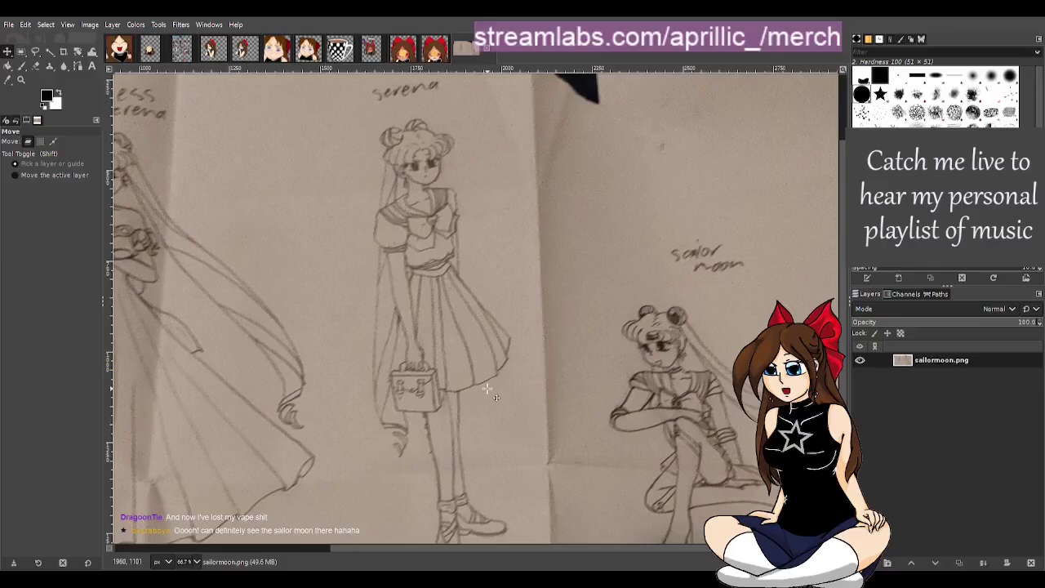
{"action": "scroll", "coordinate": [488, 389], "scroll_direction": "down", "scroll_amount": 1}
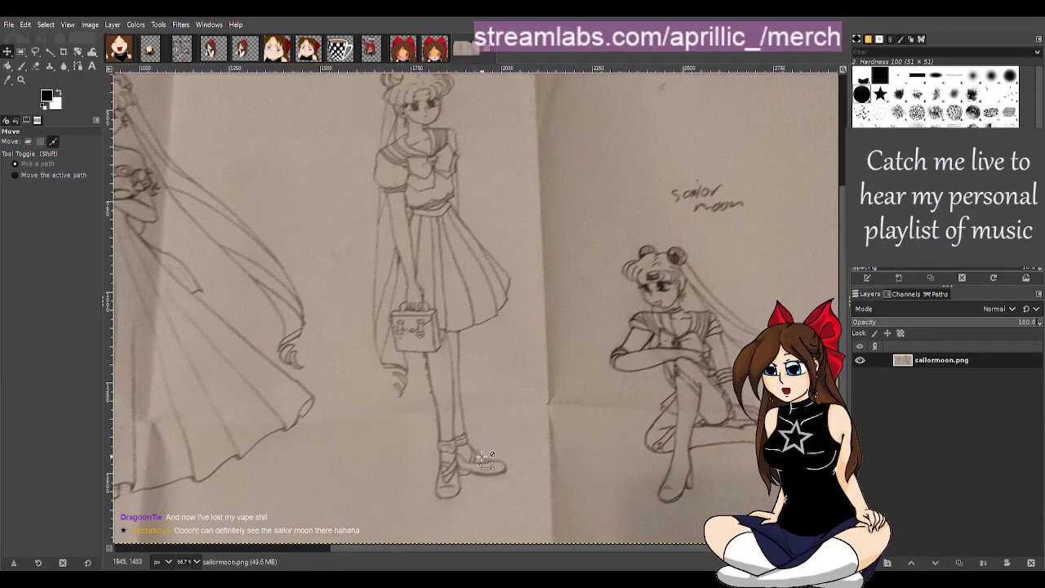
{"action": "key", "text": "minus"}
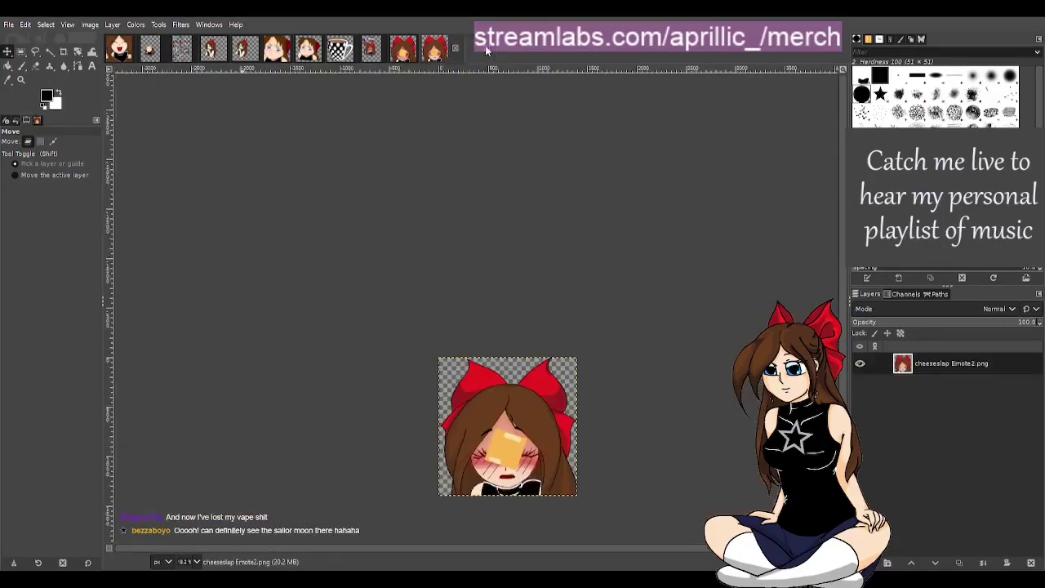
{"action": "left_click", "coordinate": [486, 49]}
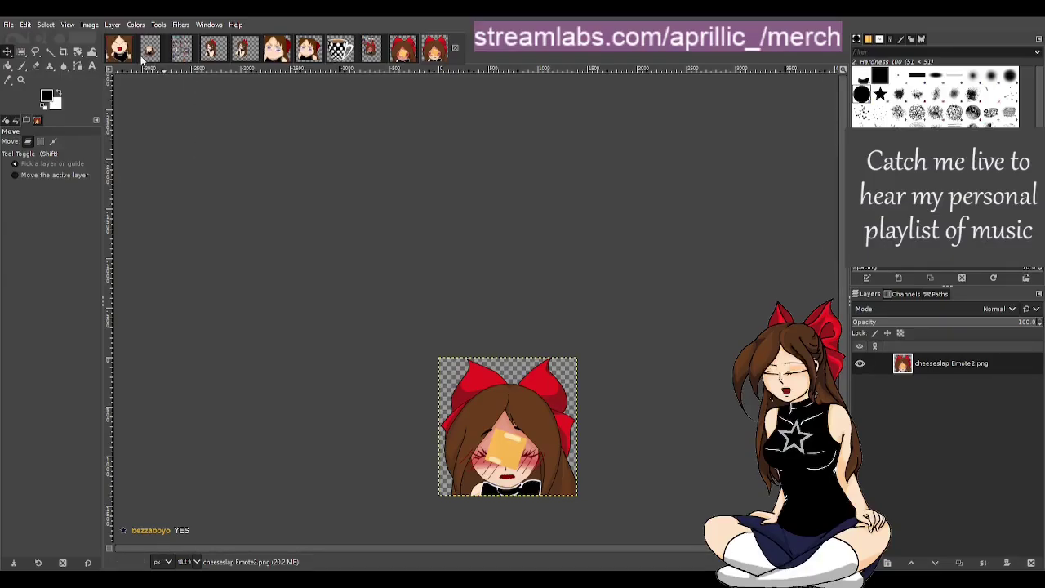
Examine the Diamond Venus sketch in dv.png, close the image and return to the large heart drawing.
{"action": "key", "text": "alt+2"}
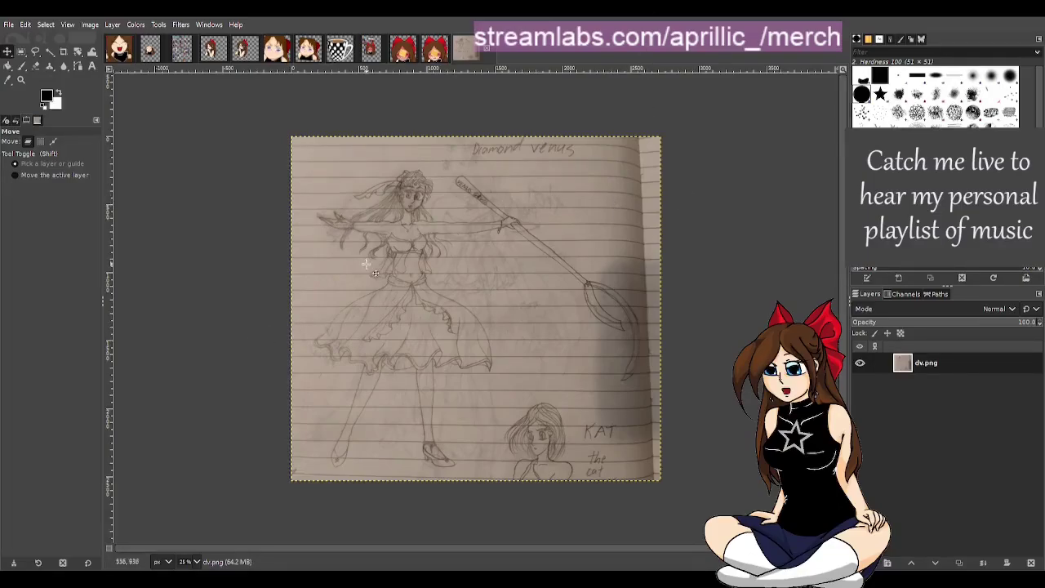
{"action": "scroll", "coordinate": [367, 264], "scroll_direction": "up", "scroll_amount": 1}
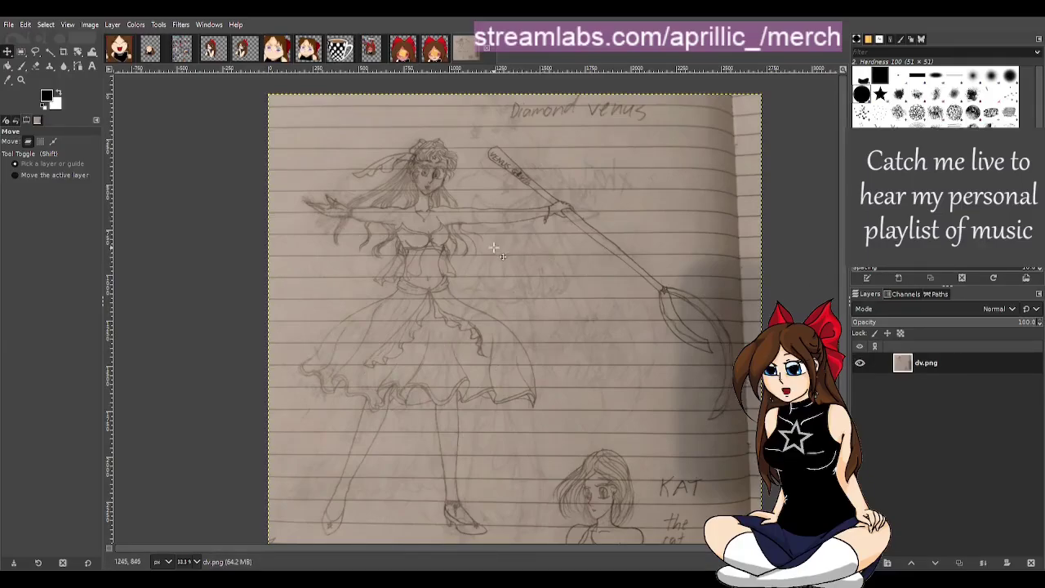
{"action": "left_click", "coordinate": [486, 49]}
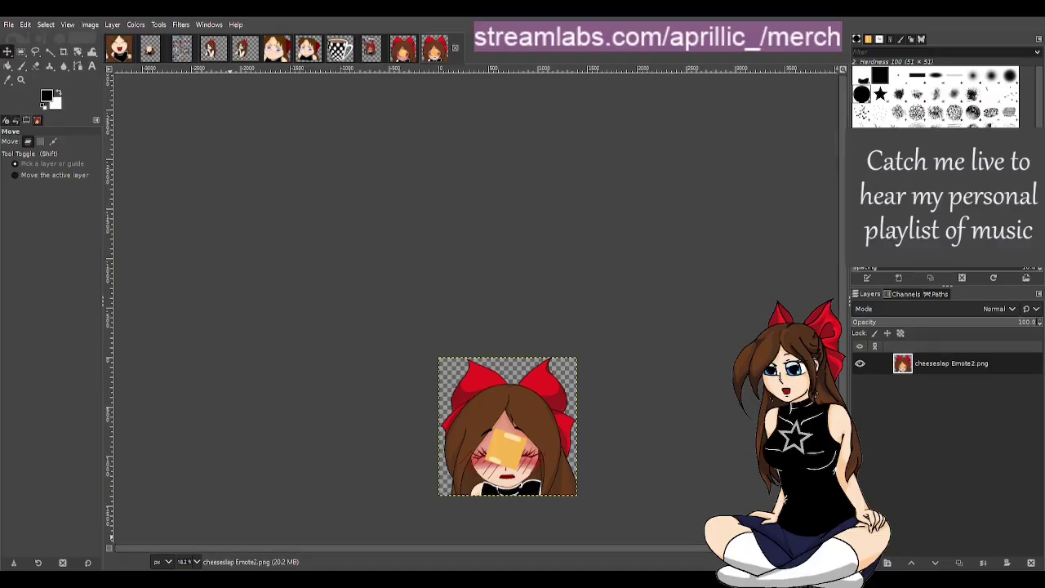
{"action": "left_click", "coordinate": [151, 49]}
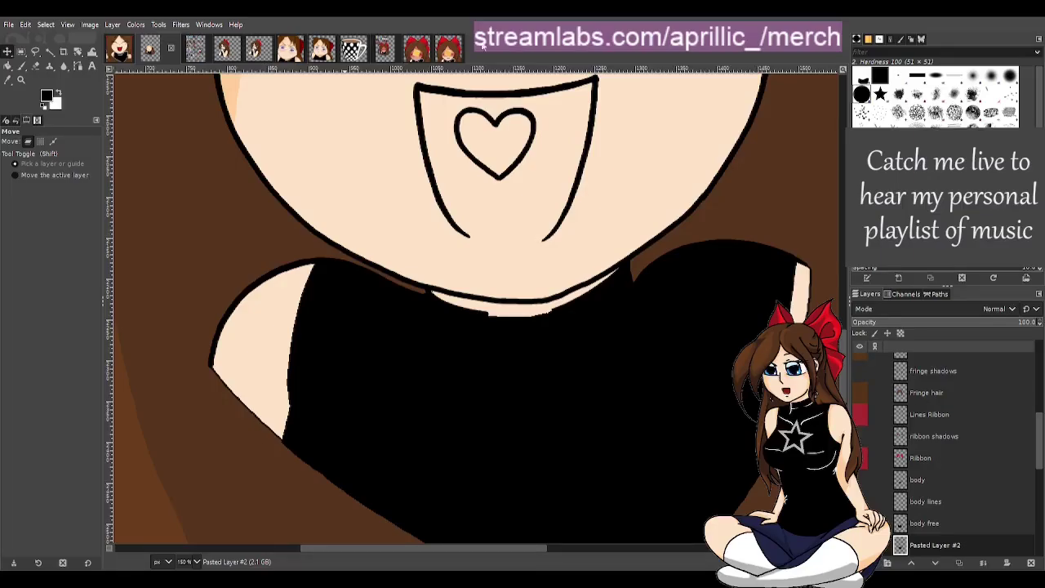
{"action": "scroll", "coordinate": [690, 353], "scroll_direction": "up", "scroll_amount": 3}
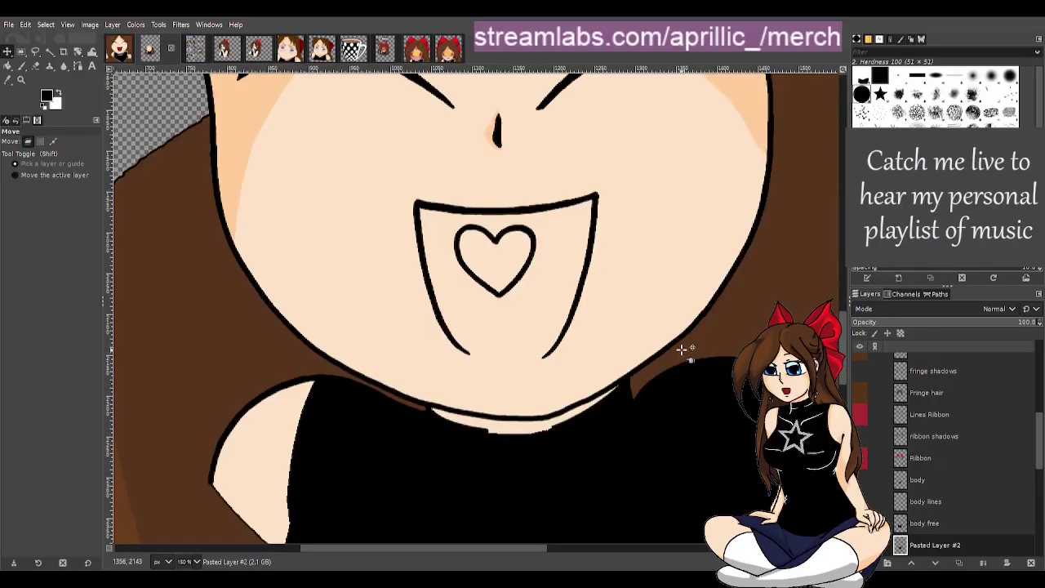